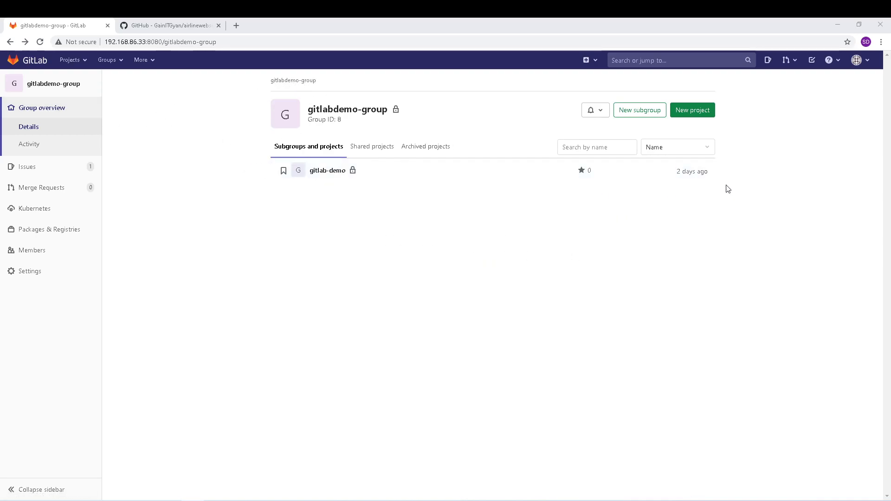
- Start a new blank project in gitlabdemo-group and make its project name ready for entry
{"action": "left_click", "coordinate": [696, 119]}
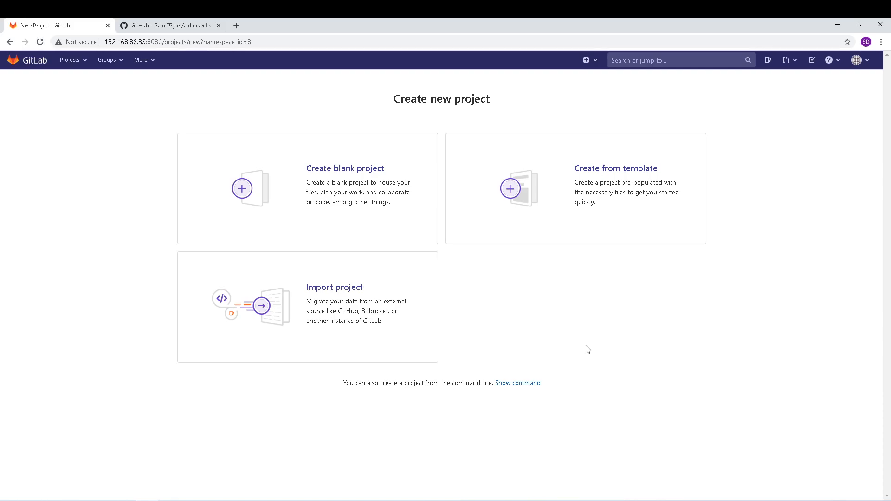
{"action": "left_click", "coordinate": [130, 496]}
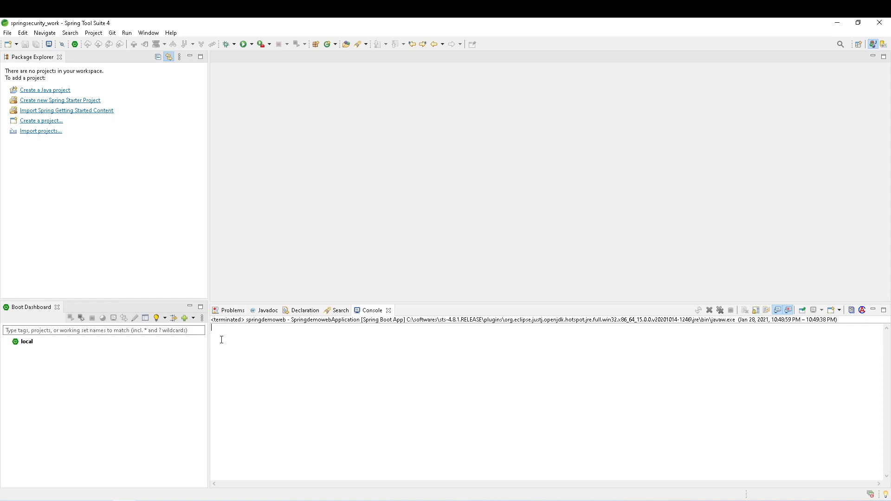
{"action": "left_click", "coordinate": [145, 500]}
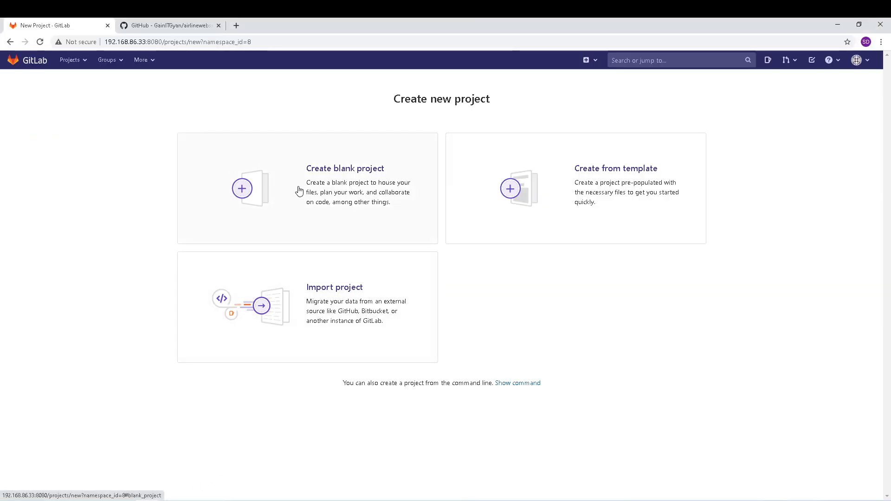
{"action": "left_click", "coordinate": [336, 180]}
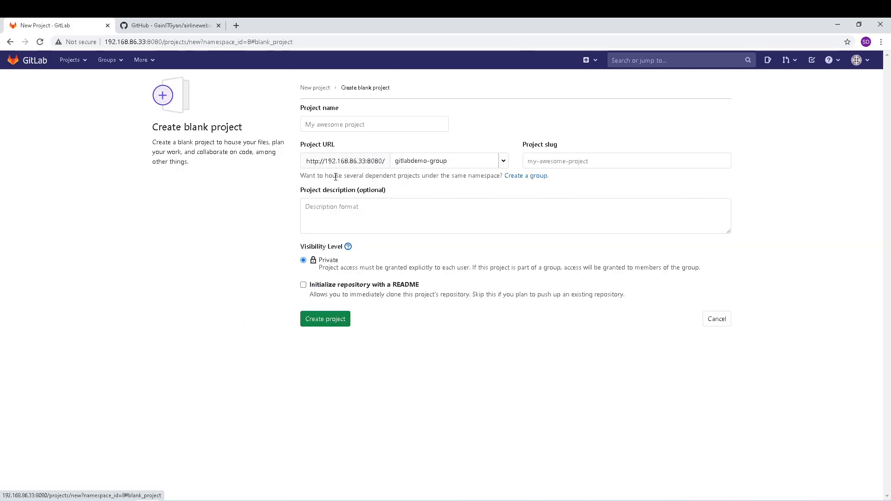
{"action": "left_click", "coordinate": [355, 126]}
{"action": "type", "text": "gitlab"}
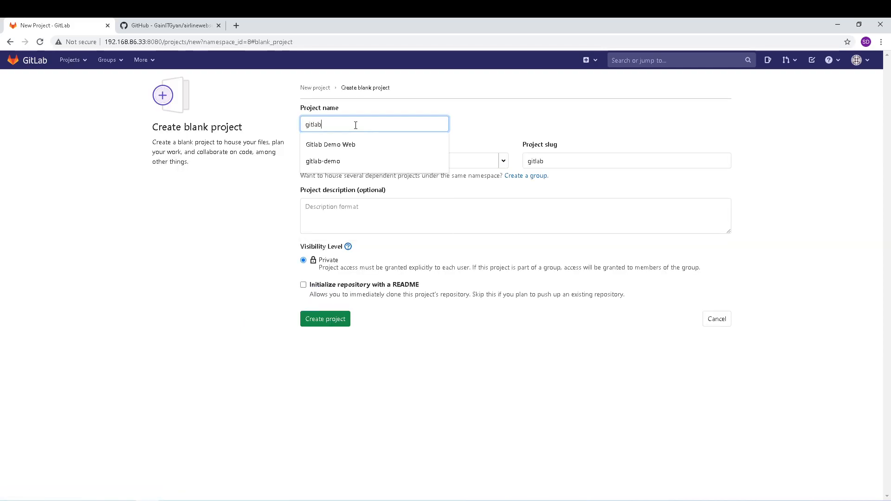
{"action": "type", "text": "-demp"}
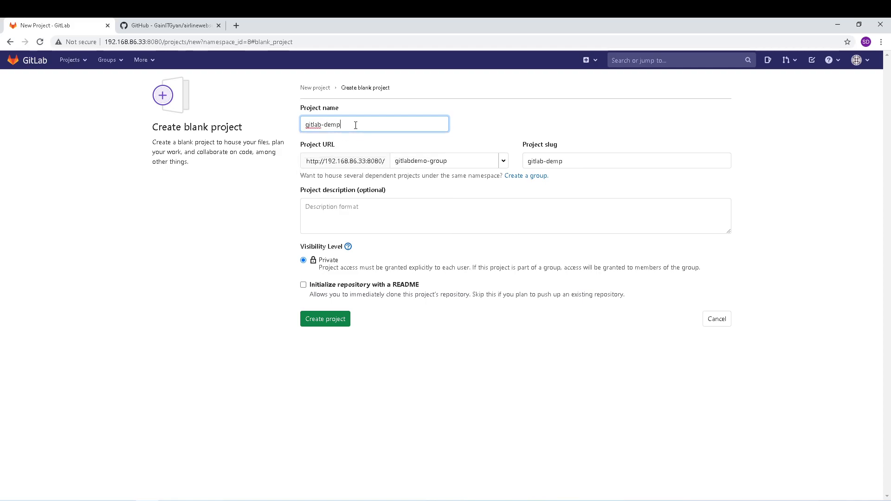
{"action": "type", "text": "-app"}
{"action": "double_click", "coordinate": [331, 125]}
{"action": "type", "text": "demo"}
- Name the new project GitLab Demo App
{"action": "key", "text": "ctrl+a"}
{"action": "type", "text": "Gitlab"}
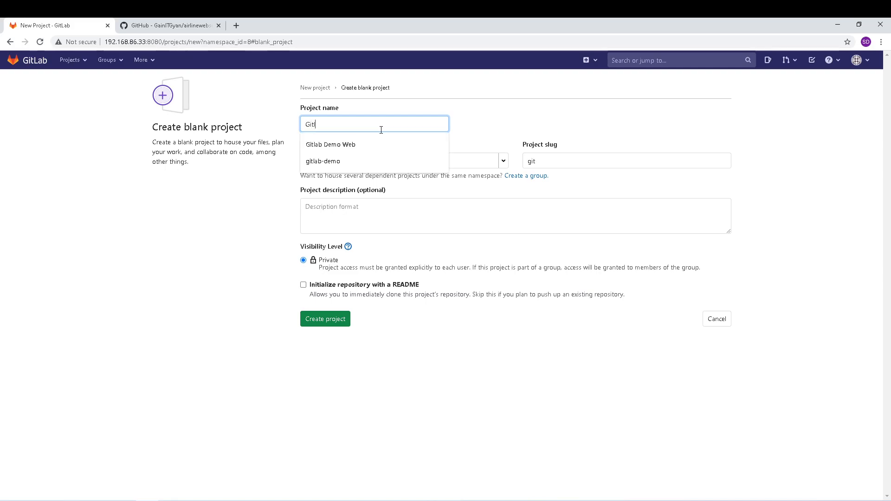
{"action": "key", "text": "BackSpace"}
{"action": "key", "text": "BackSpace"}
{"action": "type", "text": "Lab"}
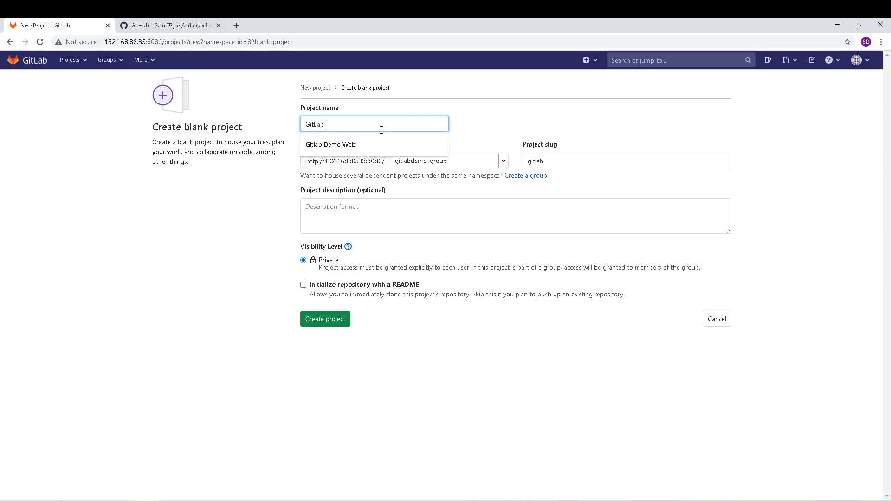
{"action": "key", "text": "Down"}
{"action": "key", "text": "BackSpace"}
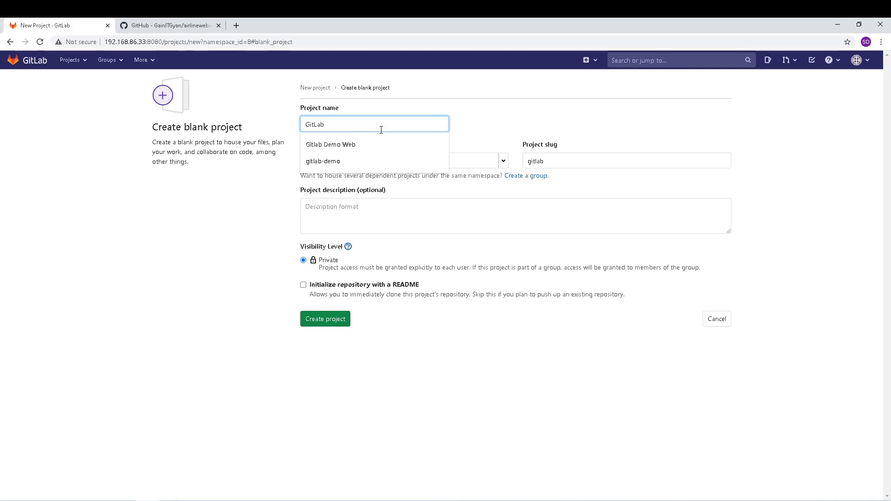
{"action": "type", "text": "Demo App"}
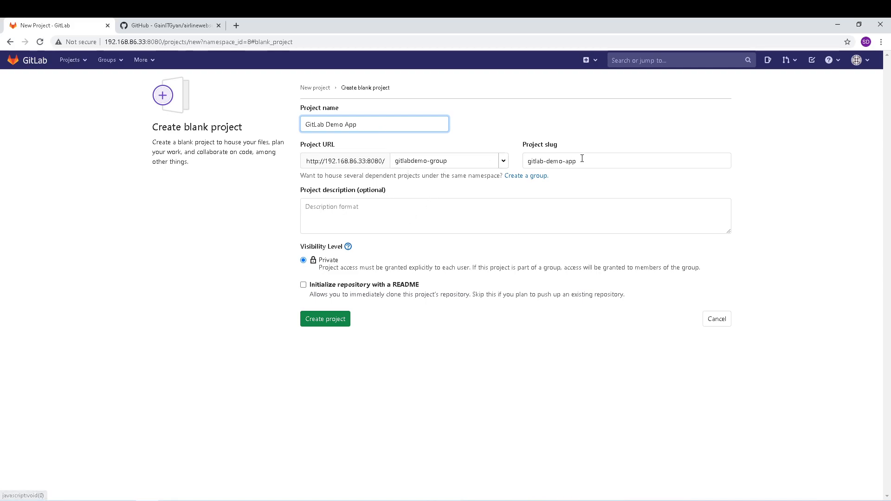
- Change the project slug to gitlabdemoapp and create the project
{"action": "left_click", "coordinate": [546, 161]}
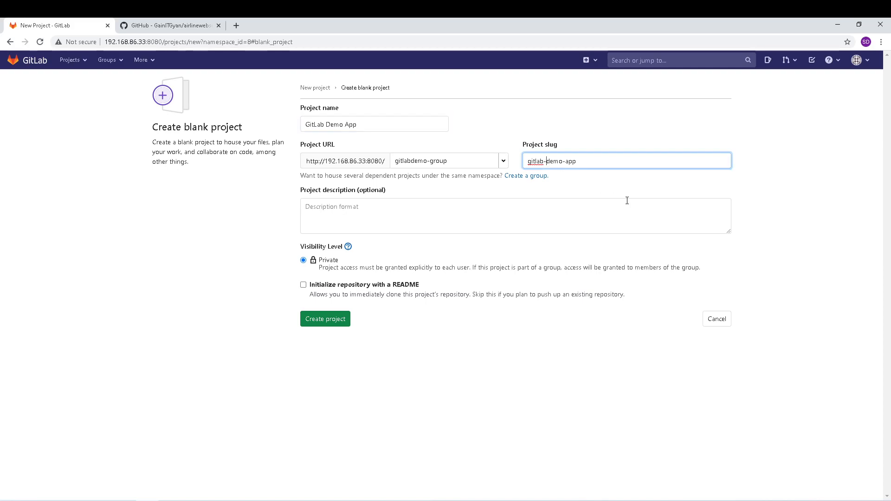
{"action": "key", "text": "BackSpace"}
{"action": "key", "text": "Delete"}
{"action": "left_click", "coordinate": [331, 323]}
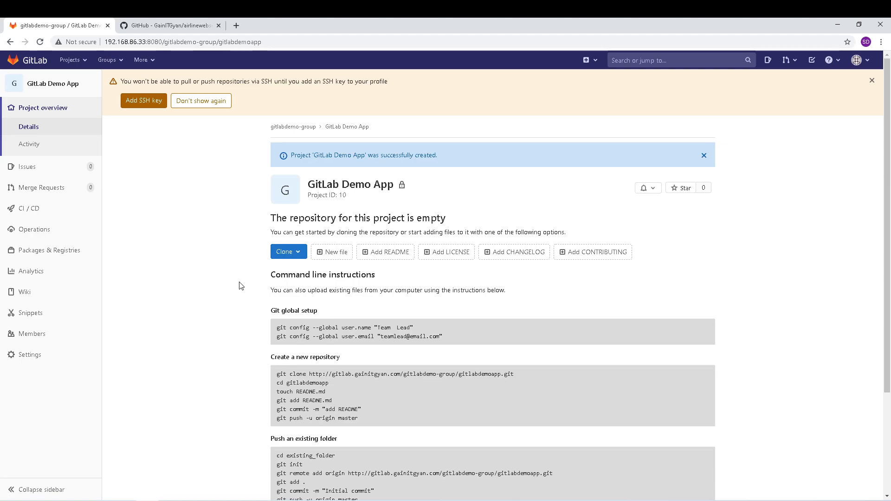
- Copy the HTTP clone URL of the GitLab Demo App repository
{"action": "scroll", "coordinate": [241, 285], "scroll_direction": "down", "scroll_amount": 2}
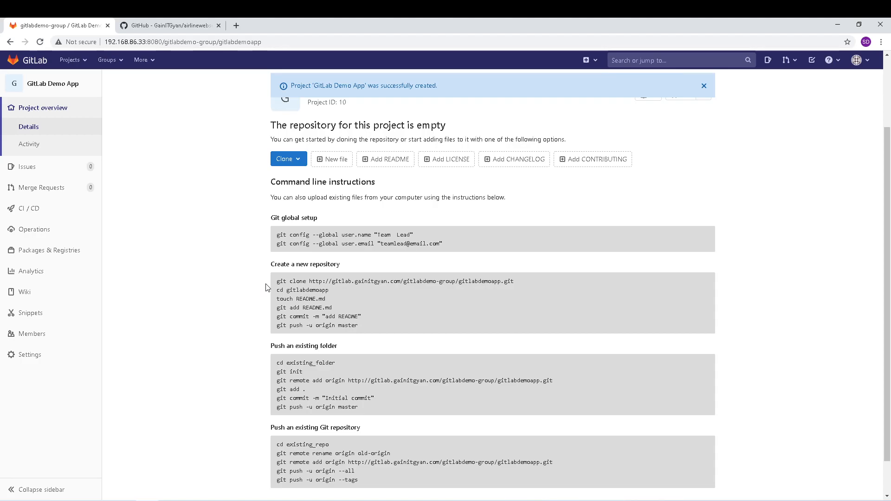
{"action": "scroll", "coordinate": [291, 236], "scroll_direction": "up", "scroll_amount": 1}
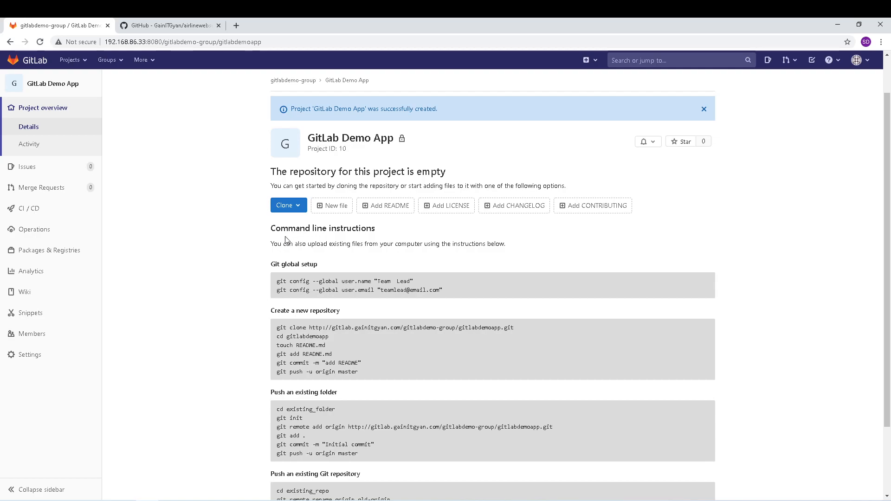
{"action": "left_click", "coordinate": [290, 206]}
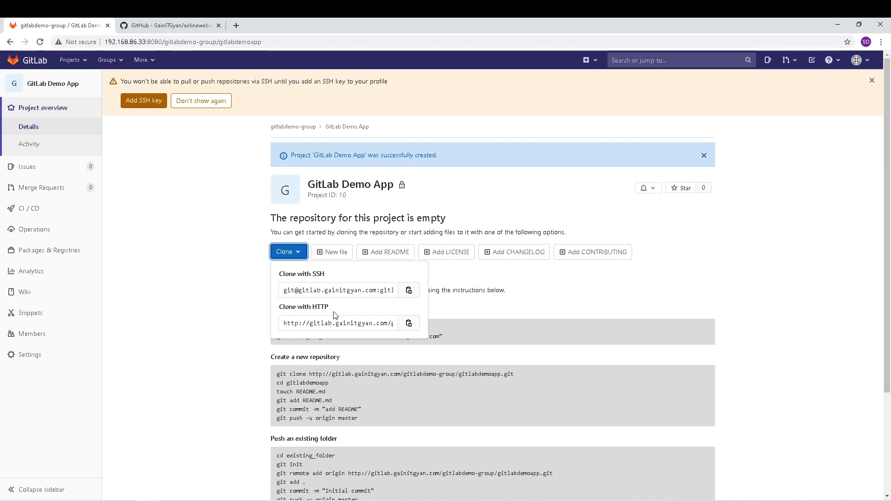
{"action": "left_click", "coordinate": [410, 324]}
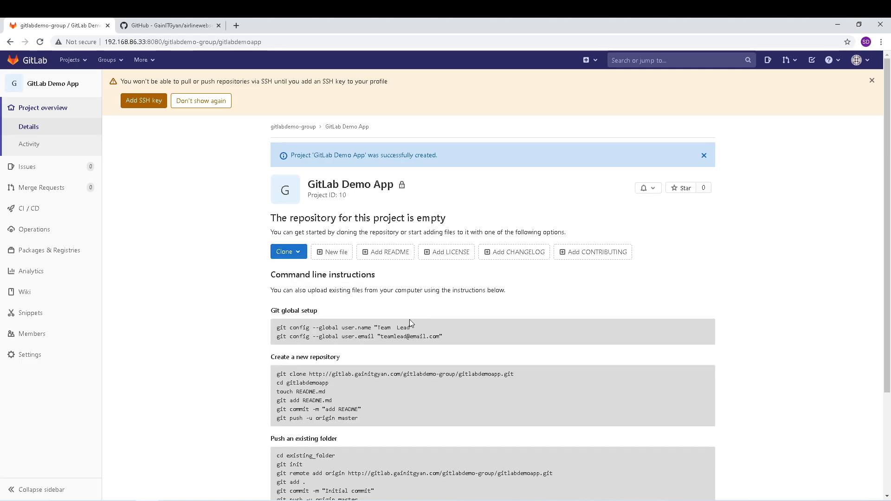
- In Spring Tool Suite, start importing projects from Git with smart import, using Clone URI as the repository source
{"action": "key", "text": "alt+Tab"}
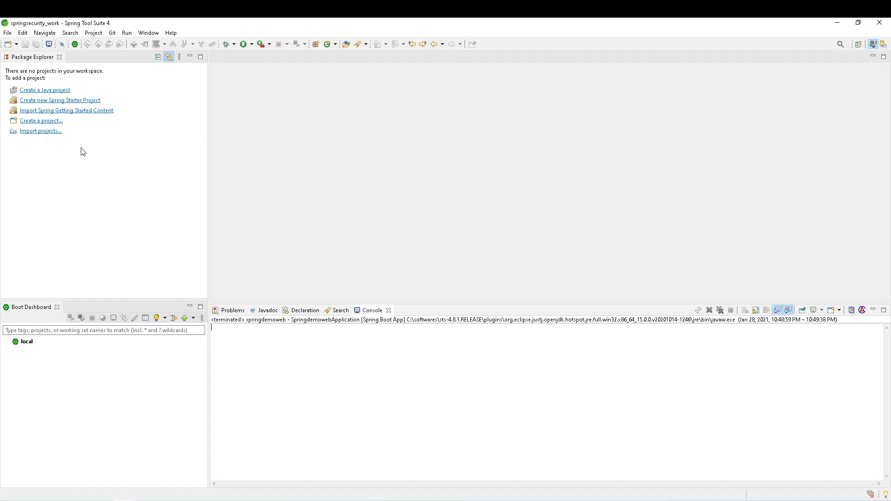
{"action": "left_click", "coordinate": [41, 134]}
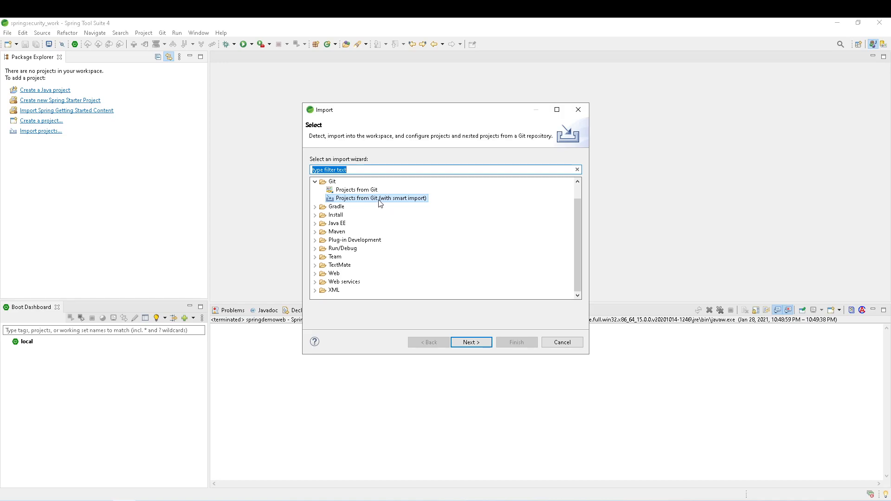
{"action": "left_click", "coordinate": [471, 345]}
{"action": "left_click", "coordinate": [346, 179]}
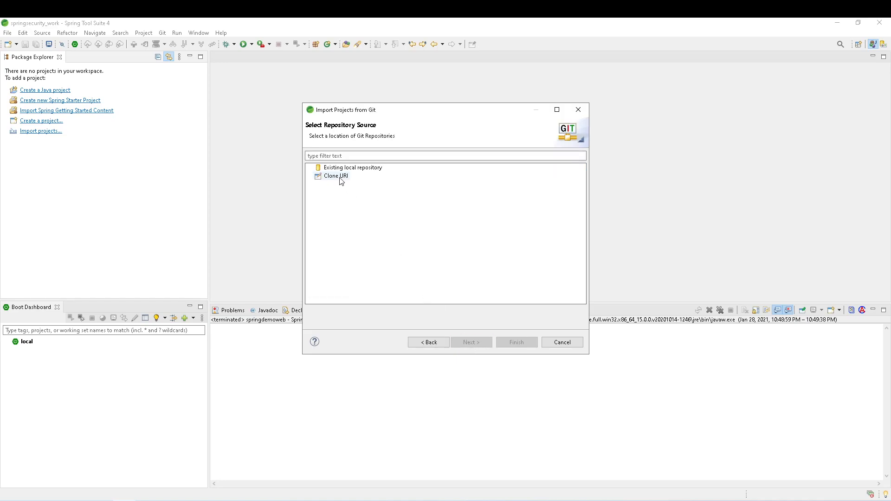
{"action": "left_click", "coordinate": [471, 342]}
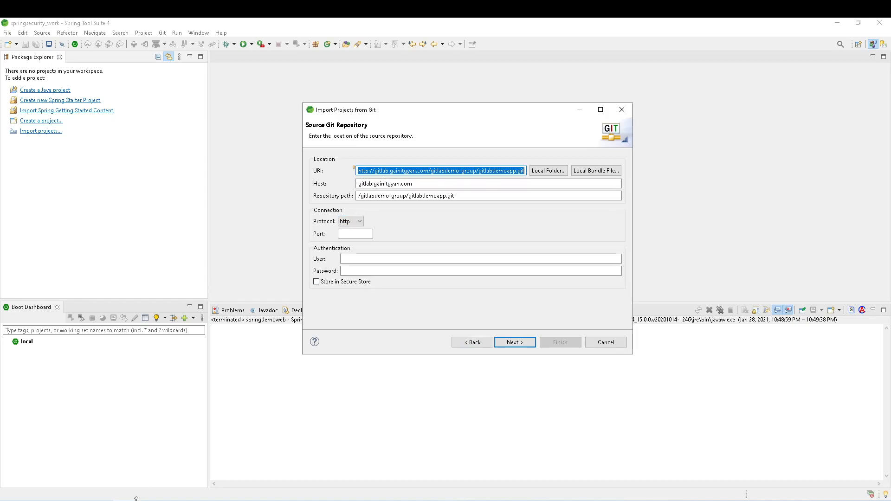
- Replace the host name in the repository URI with the server address and port 192.168.86.33:8080 copied from the GitLab page address in the browser
{"action": "left_click", "coordinate": [163, 494]}
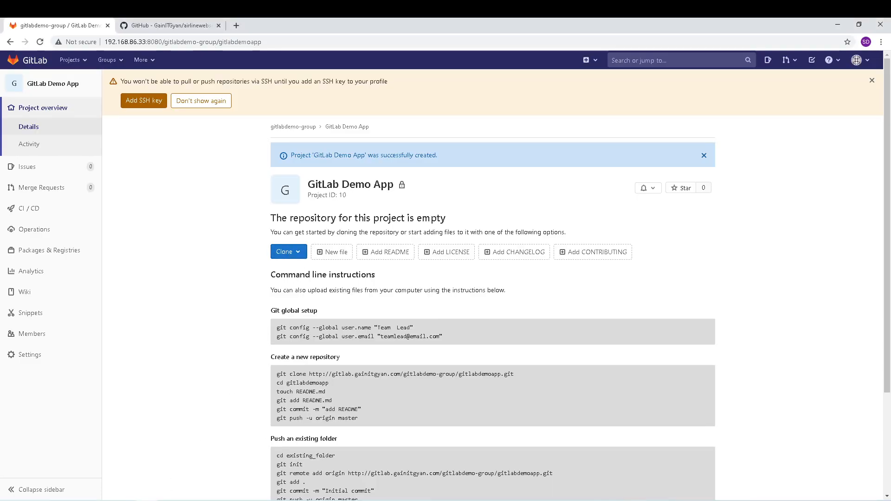
{"action": "left_click", "coordinate": [185, 494]}
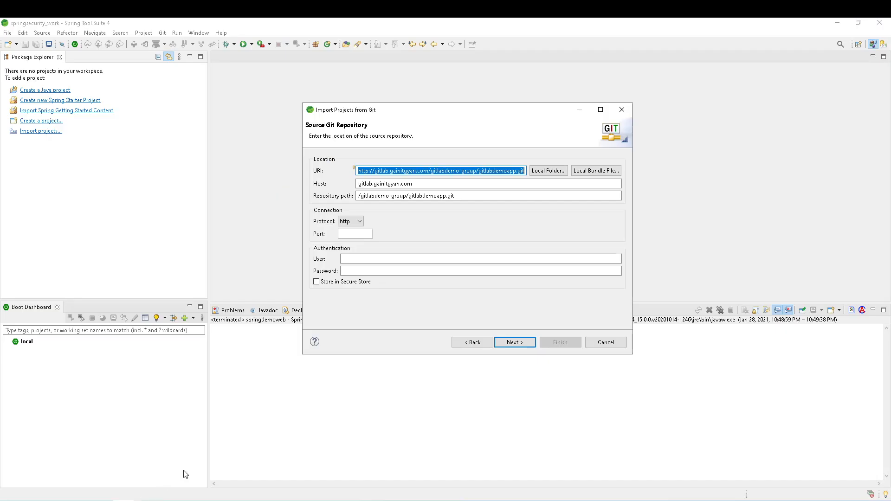
{"action": "left_click", "coordinate": [377, 172]}
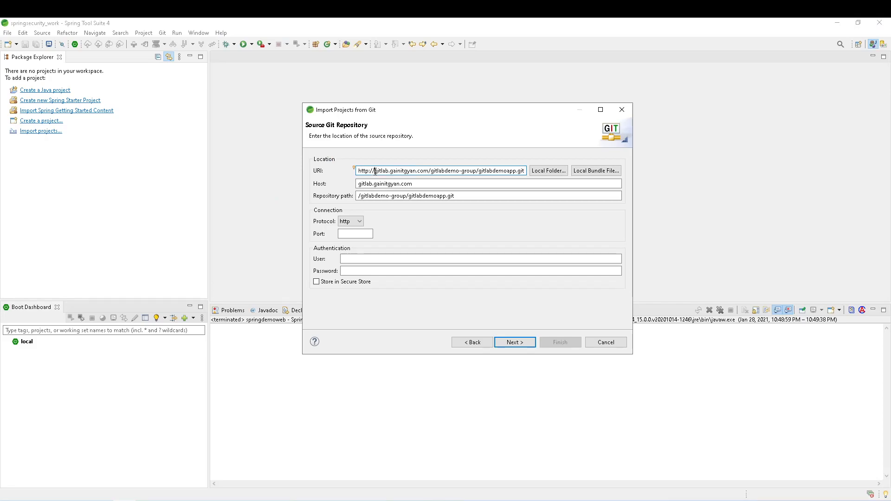
{"action": "left_click", "coordinate": [427, 171], "text": "shift"}
{"action": "key", "text": "alt+Tab"}
{"action": "left_click_drag", "start_coordinate": [106, 41], "coordinate": [162, 48]}
{"action": "key", "text": "ctrl+c"}
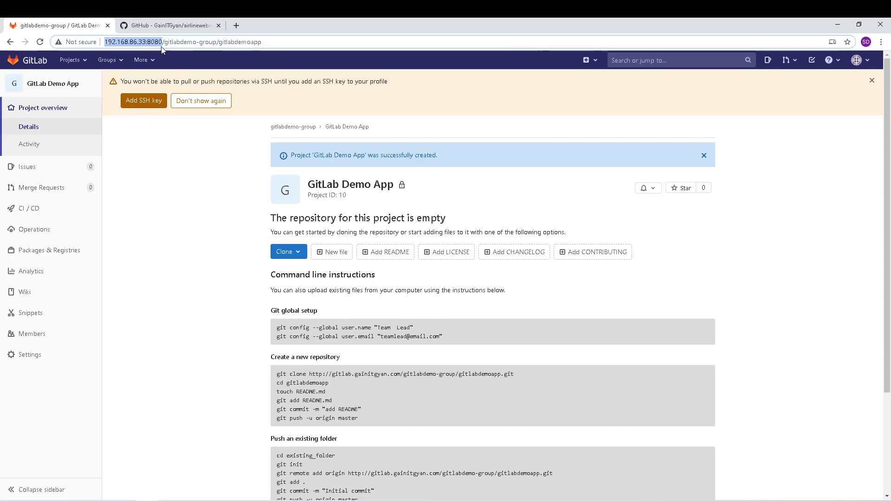
{"action": "key", "text": "alt+Tab"}
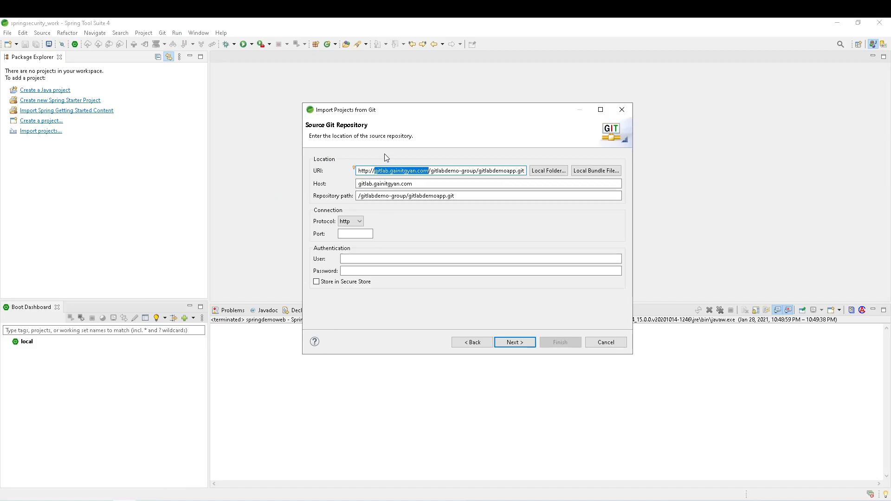
{"action": "key", "text": "ctrl+v"}
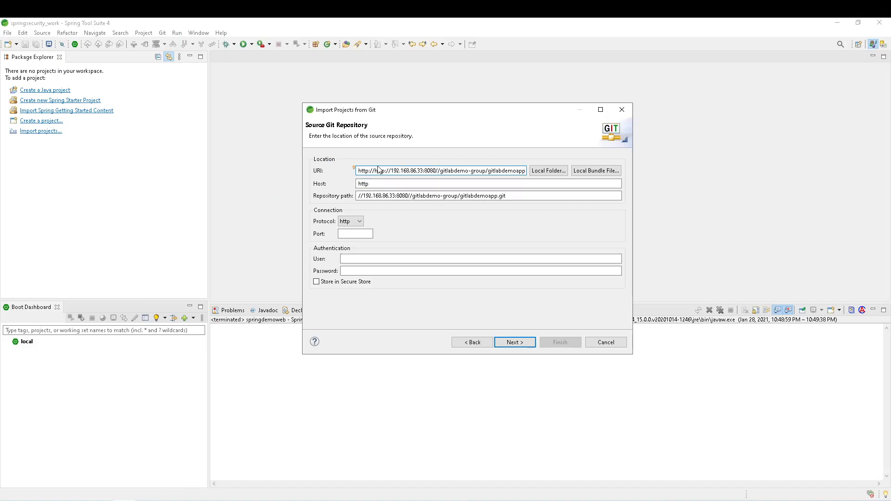
{"action": "key", "text": "BackSpace"}
{"action": "key", "text": "BackSpace"}
{"action": "key", "text": "BackSpace"}
{"action": "key", "text": "BackSpace"}
{"action": "key", "text": "BackSpace"}
{"action": "key", "text": "BackSpace"}
{"action": "key", "text": "BackSpace"}
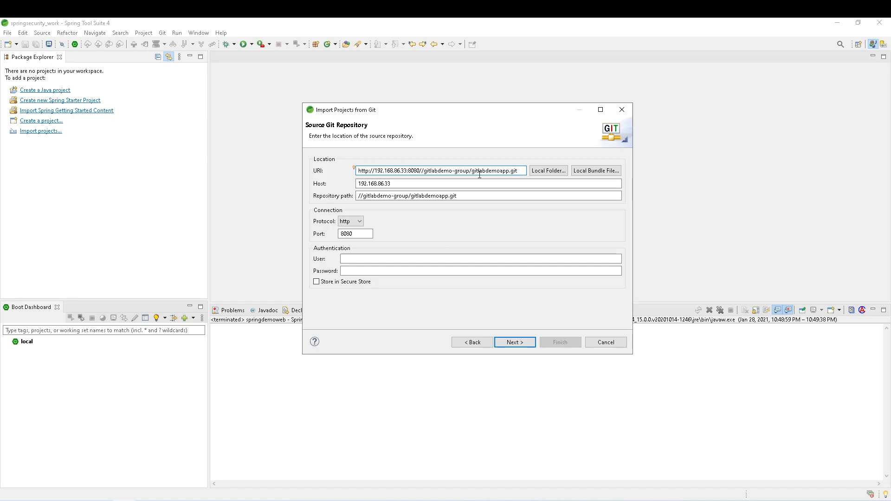
{"action": "left_click", "coordinate": [424, 171]}
{"action": "key", "text": "BackSpace"}
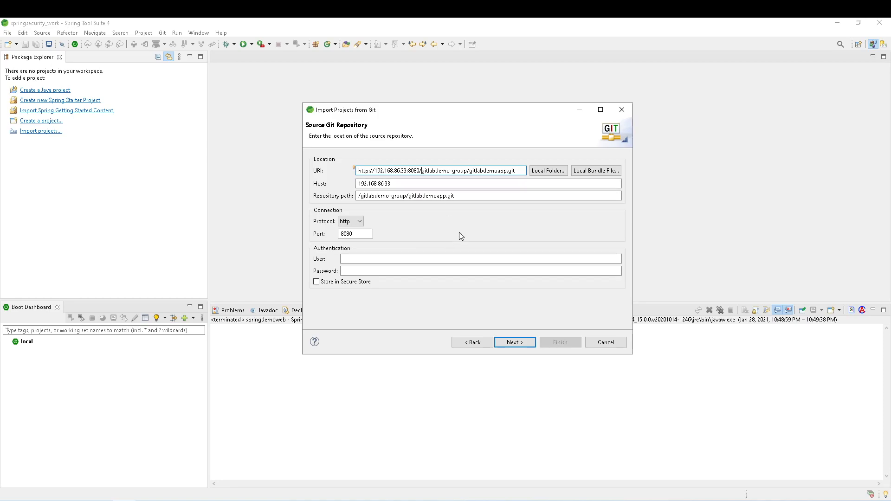
- Enter the team lead's GitLab user name and password for authentication and continue to branch selection
{"action": "left_click", "coordinate": [365, 259]}
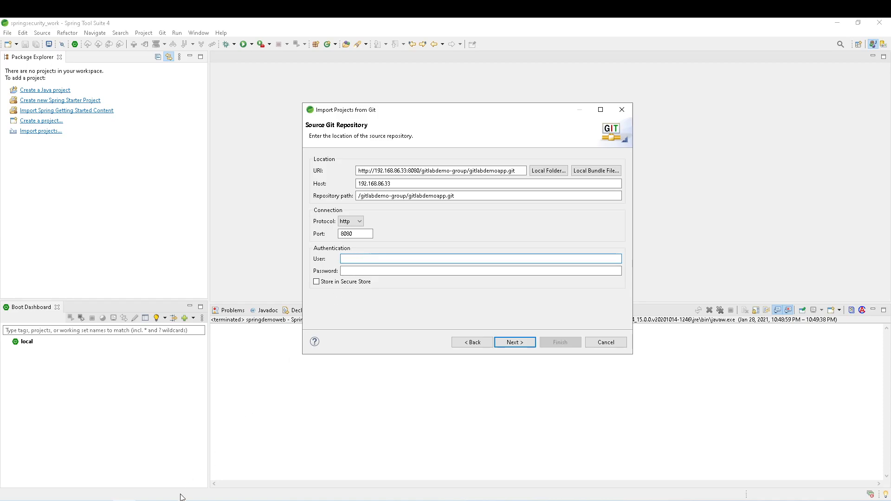
{"action": "left_click", "coordinate": [144, 500]}
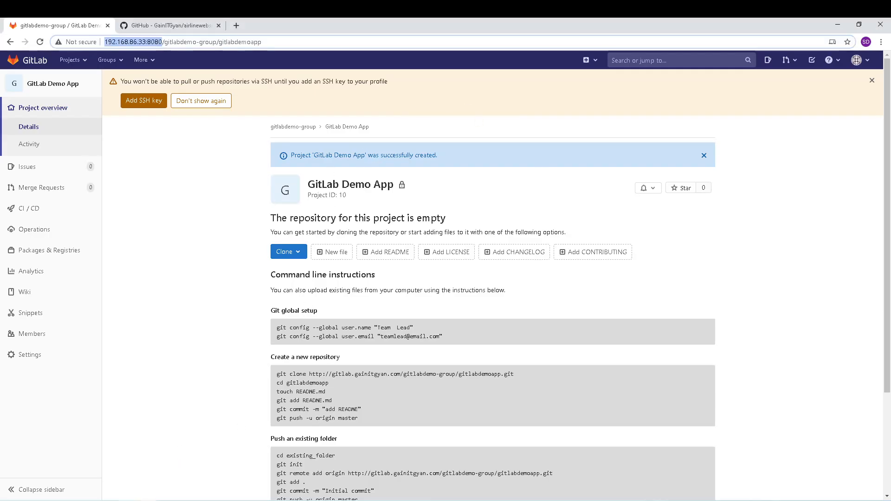
{"action": "left_click", "coordinate": [145, 499]}
{"action": "type", "text": "teamleaduser"}
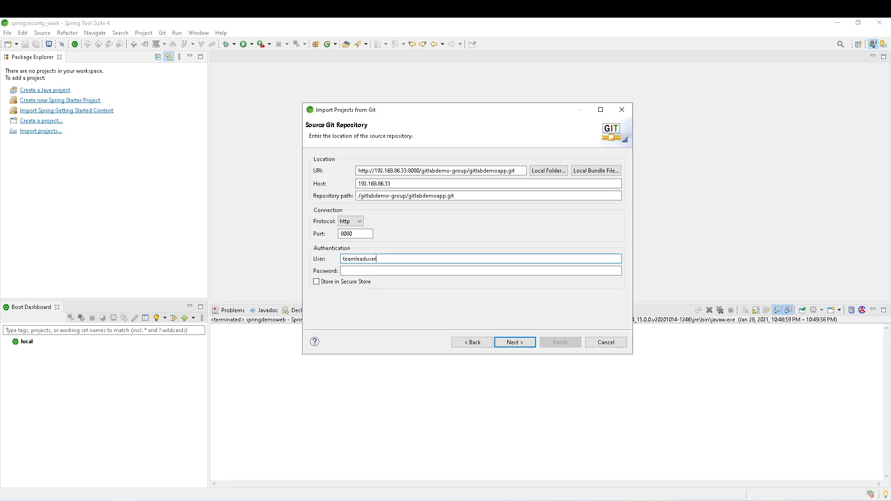
{"action": "key", "text": "Tab"}
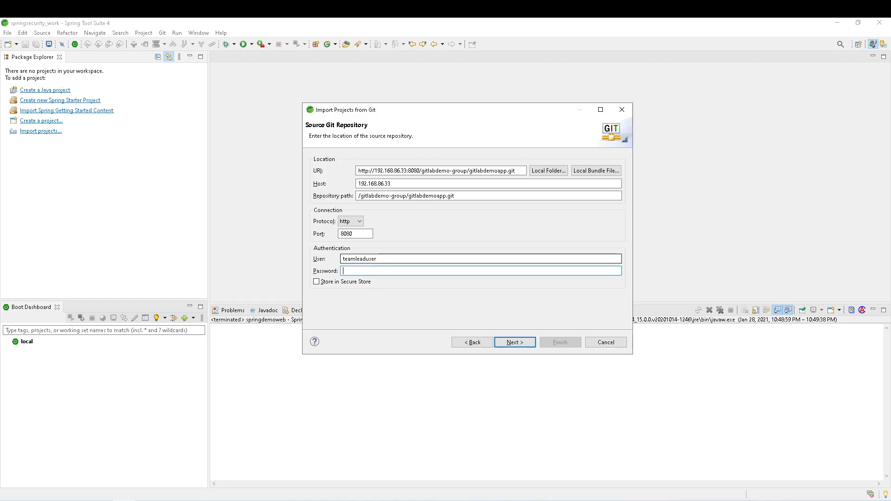
{"action": "type", "text": "••"}
{"action": "left_click", "coordinate": [514, 343]}
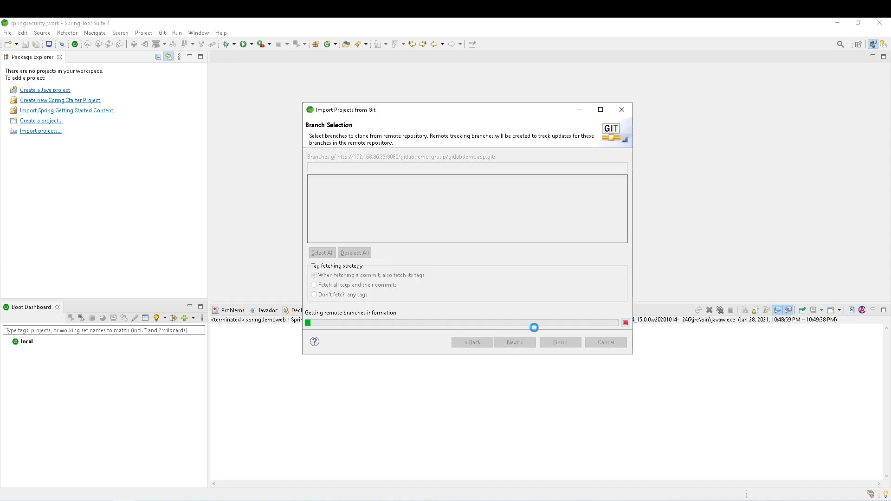
- Accept the branch selection and the default gitlabdemoapp local destination directory, and continue to the project import page
{"action": "left_click", "coordinate": [521, 341]}
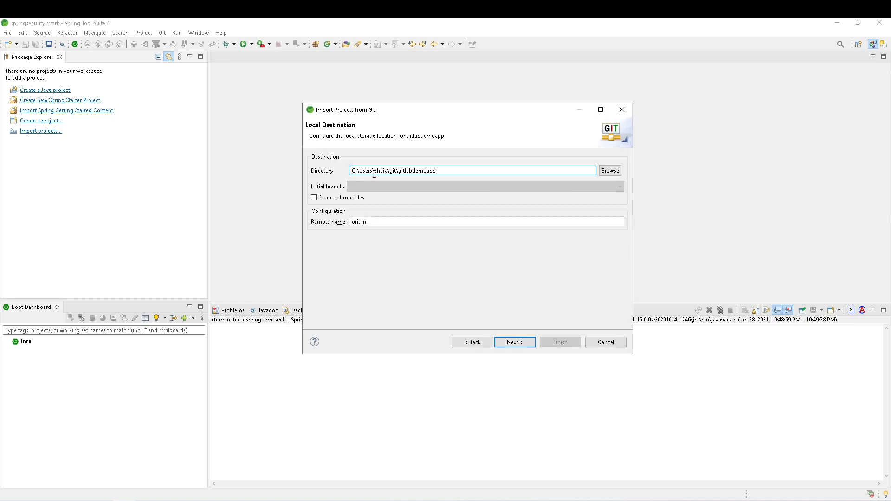
{"action": "left_click_drag", "start_coordinate": [399, 170], "coordinate": [450, 171]}
{"action": "left_click", "coordinate": [515, 343]}
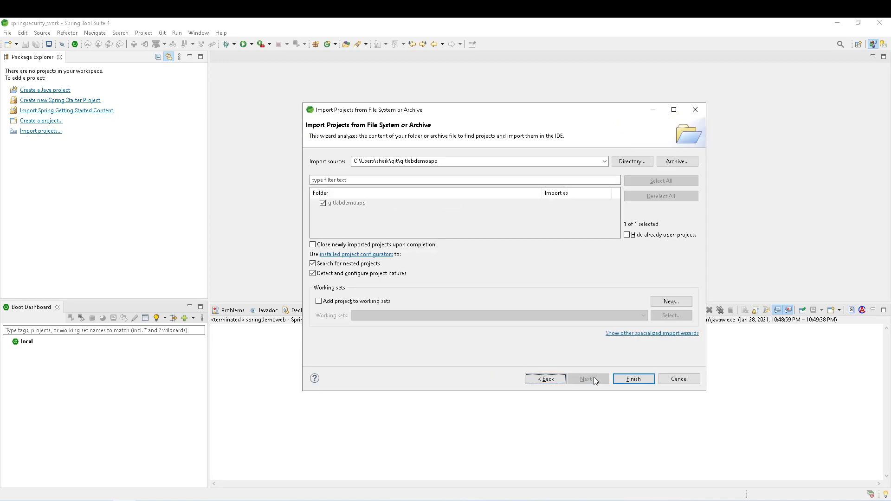
- Complete the import of the gitlabdemoapp folder with the default options and select the project in the Package Explorer
{"action": "left_click", "coordinate": [631, 380]}
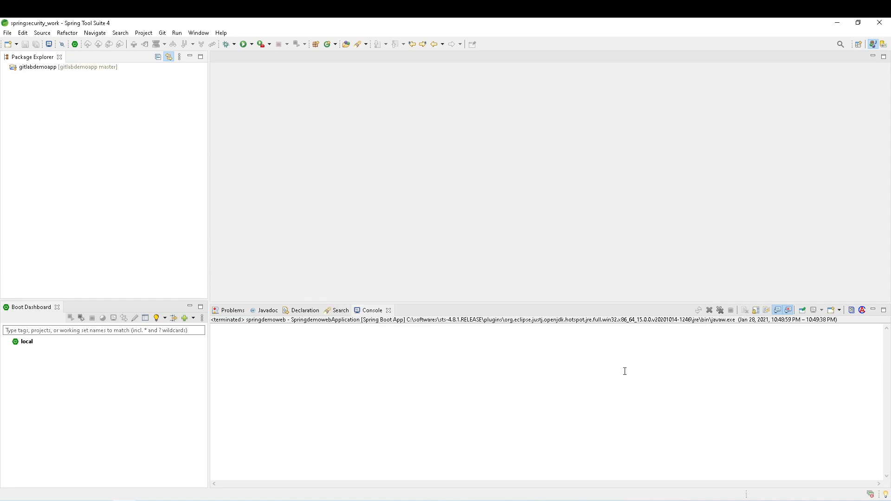
{"action": "left_click", "coordinate": [35, 70]}
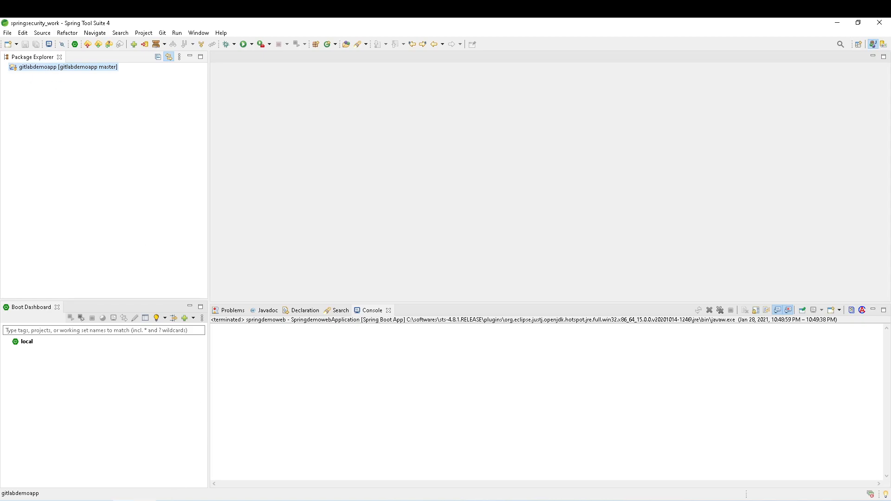
{"action": "left_click", "coordinate": [148, 464]}
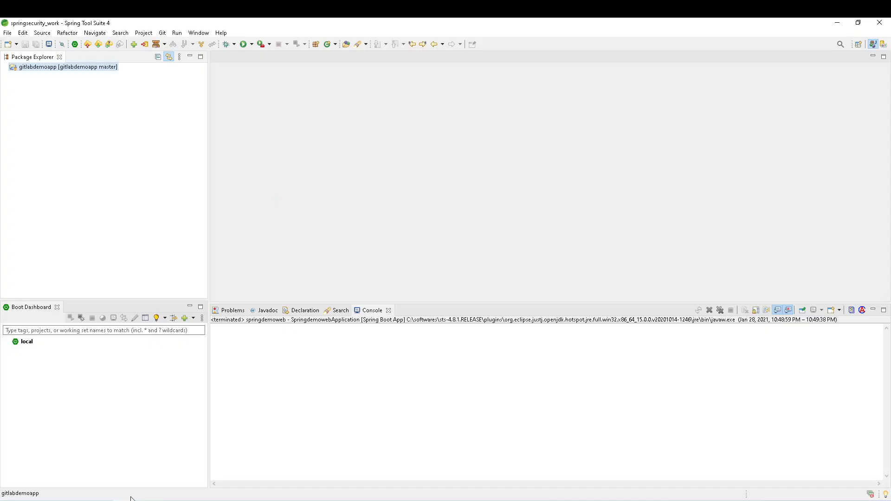
{"action": "left_click", "coordinate": [133, 499]}
- Review the Java perspective's action set availability and toolbar visibility in the perspective customization, and apply it with the options as they are
{"action": "left_click", "coordinate": [197, 34]}
{"action": "mouse_move", "coordinate": [213, 88]}
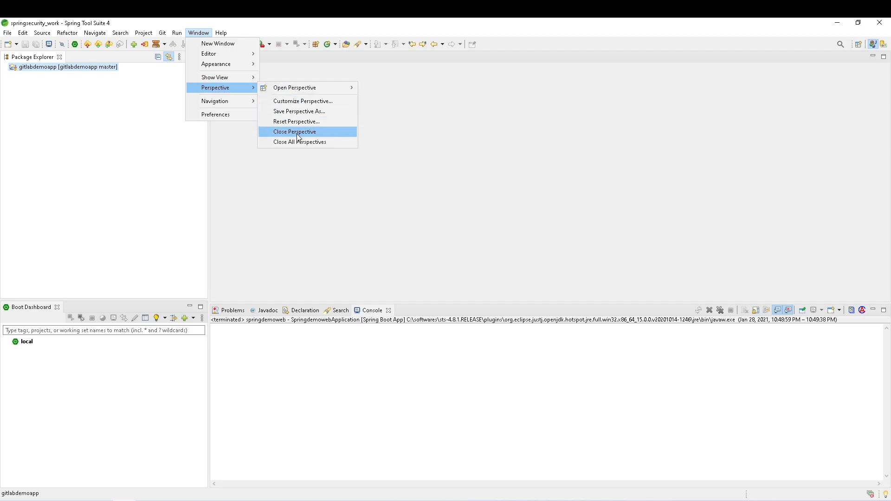
{"action": "left_click", "coordinate": [303, 102]}
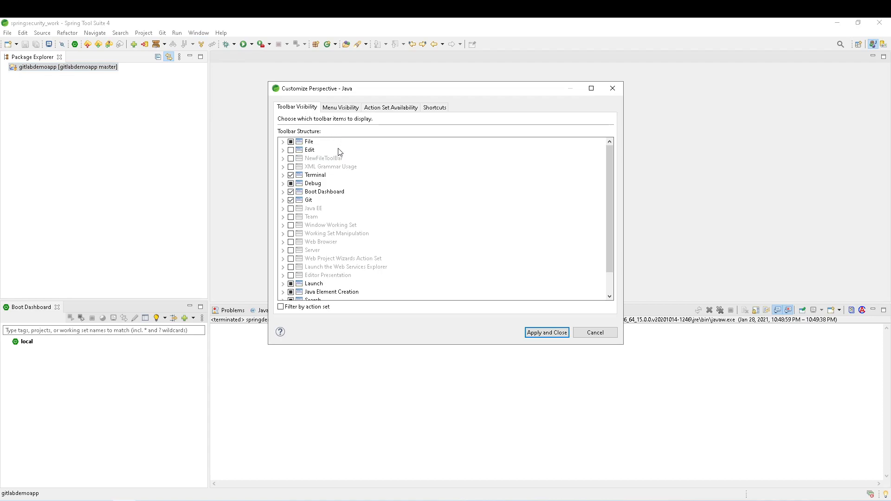
{"action": "left_click", "coordinate": [392, 109]}
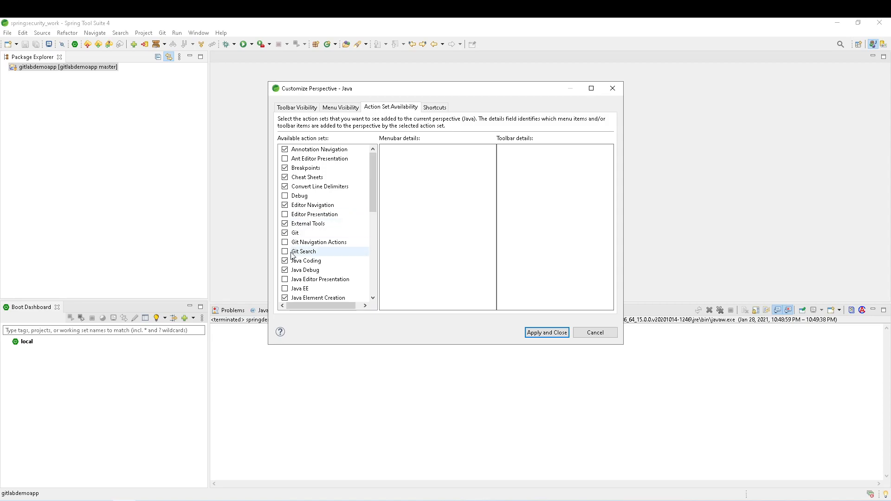
{"action": "left_click", "coordinate": [296, 109]}
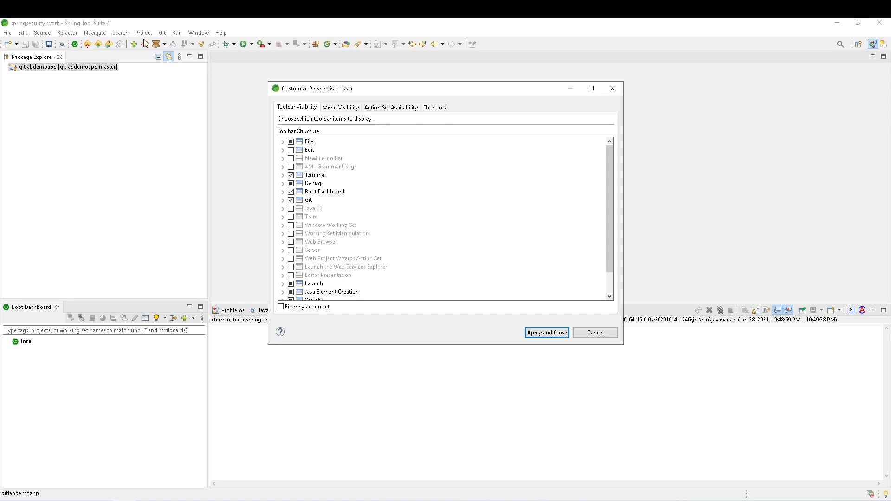
{"action": "left_click", "coordinate": [547, 333]}
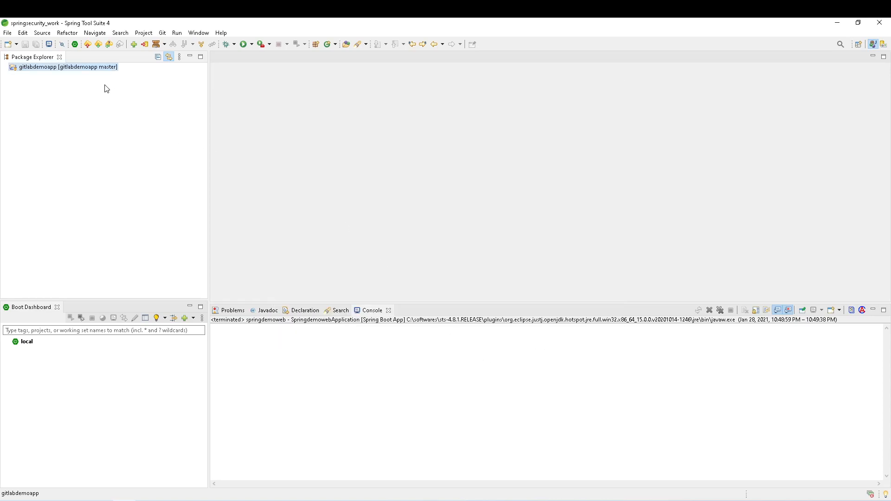
- Switch to the Git perspective and delete the springdemoweb repository's Git data and history, leaving its working tree in place
{"action": "left_click", "coordinate": [884, 45]}
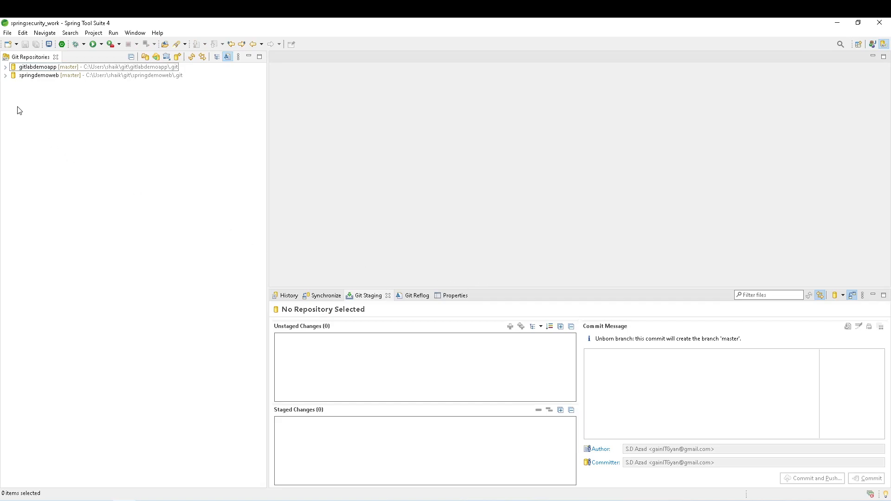
{"action": "left_click", "coordinate": [37, 76]}
{"action": "right_click", "coordinate": [38, 76]}
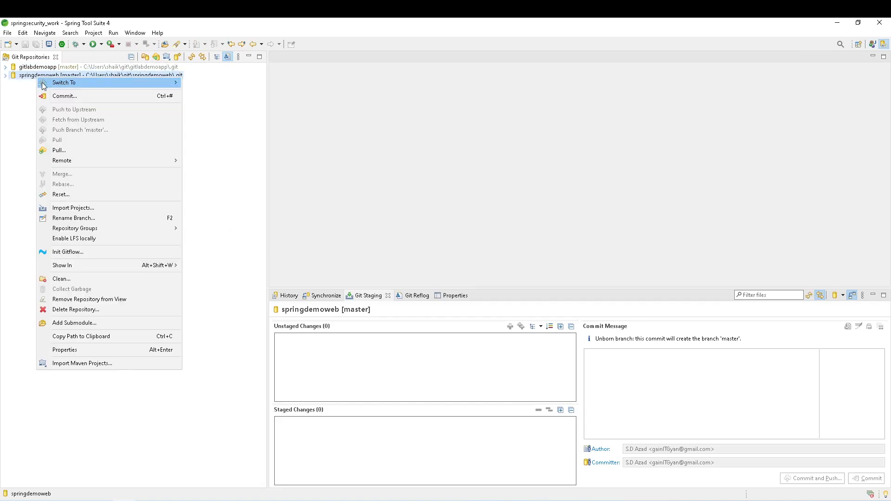
{"action": "left_click", "coordinate": [86, 309]}
{"action": "left_click", "coordinate": [341, 222]}
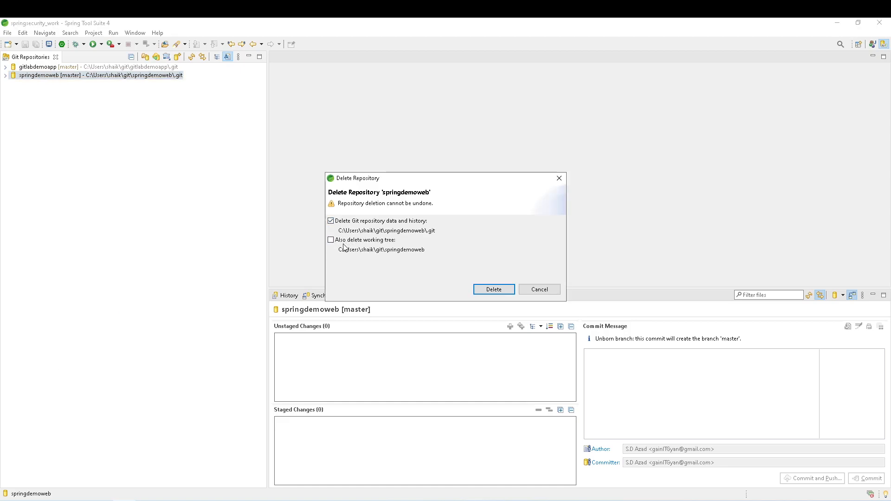
{"action": "left_click", "coordinate": [493, 289]}
- Examine the Local and Remote Tracking branches of the gitlabdemoapp repository and compare them with the GitLab project page
{"action": "left_click", "coordinate": [6, 68]}
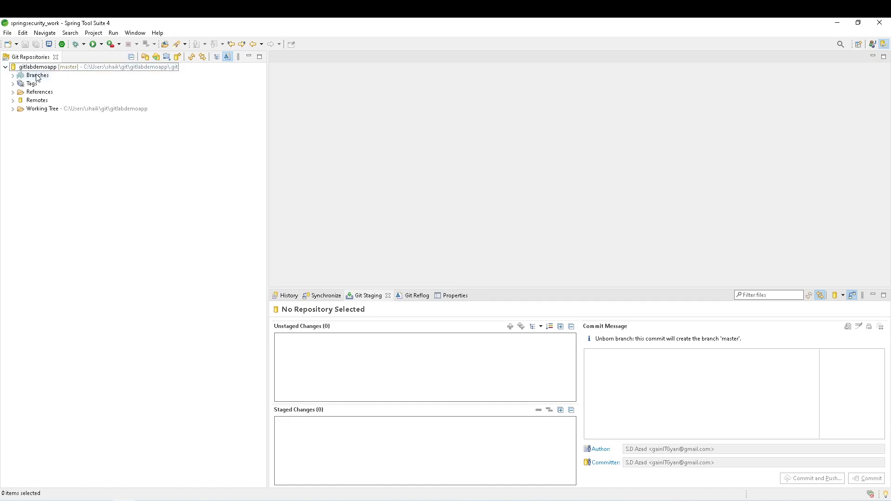
{"action": "left_click", "coordinate": [13, 76]}
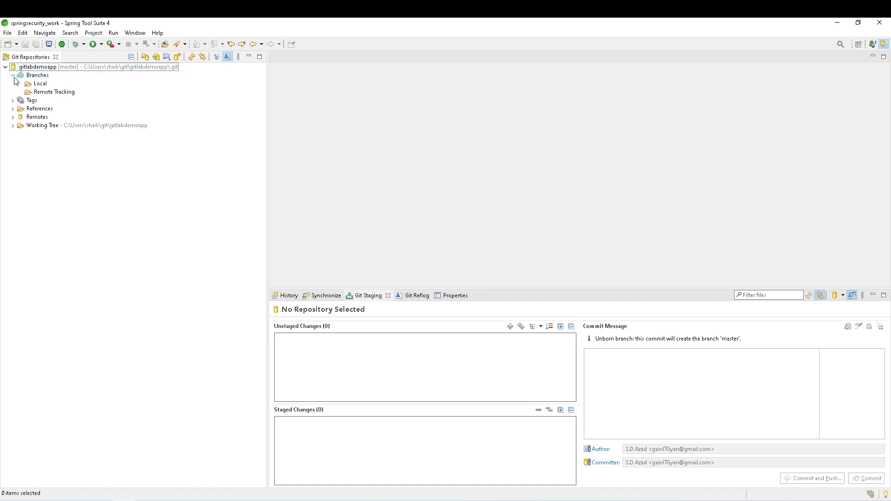
{"action": "left_click", "coordinate": [42, 84]}
{"action": "left_click", "coordinate": [44, 92]}
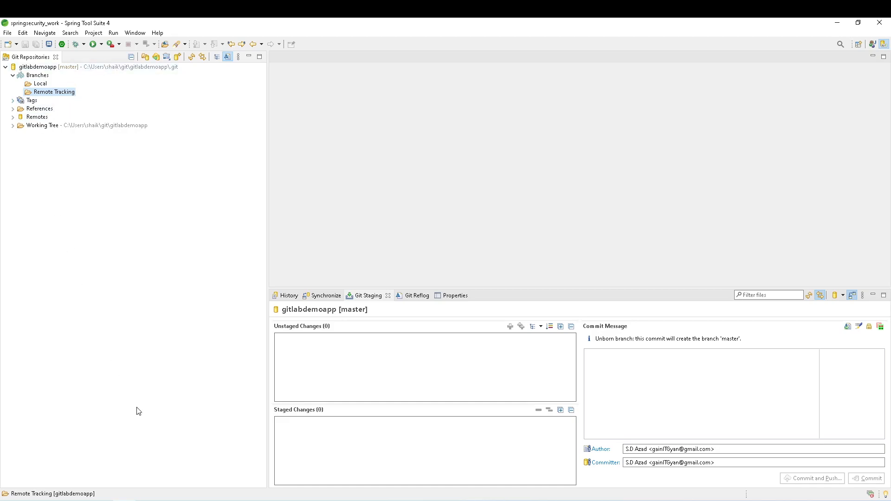
{"action": "left_click", "coordinate": [147, 466]}
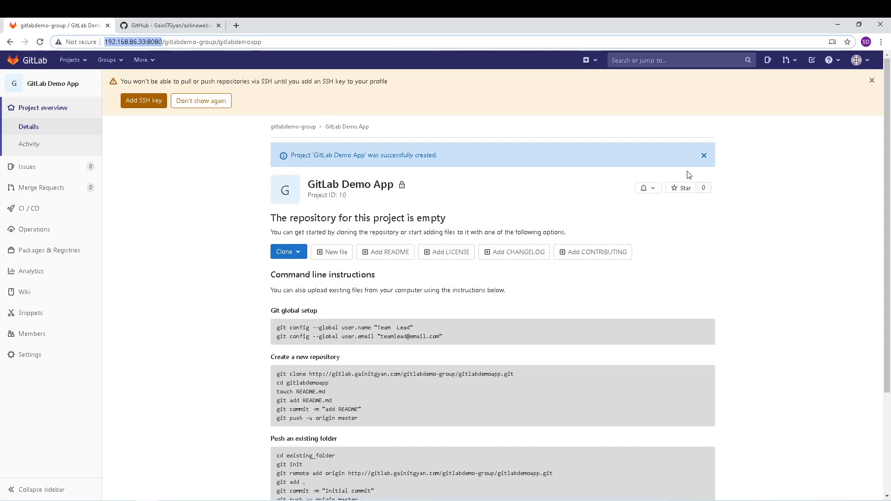
{"action": "key", "text": "alt+Tab"}
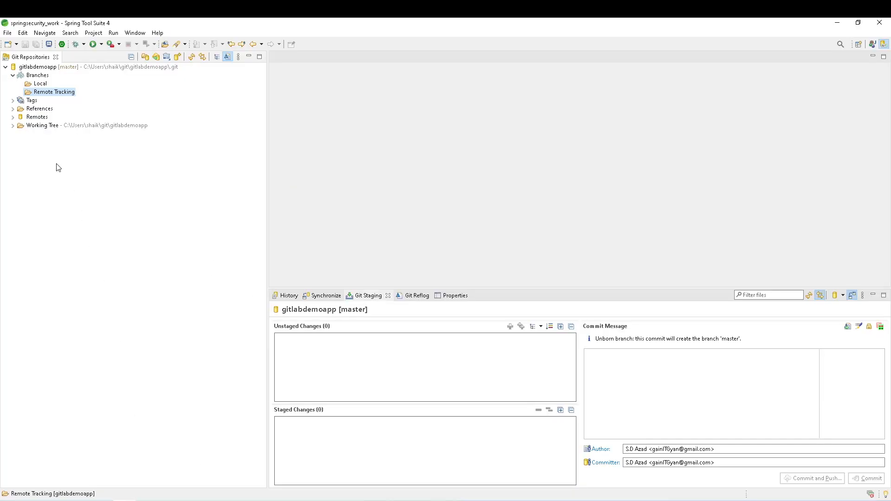
- Examine the origin remote's fetch and push URLs and recheck the repository's branches against the GitLab project page
{"action": "left_click", "coordinate": [13, 118]}
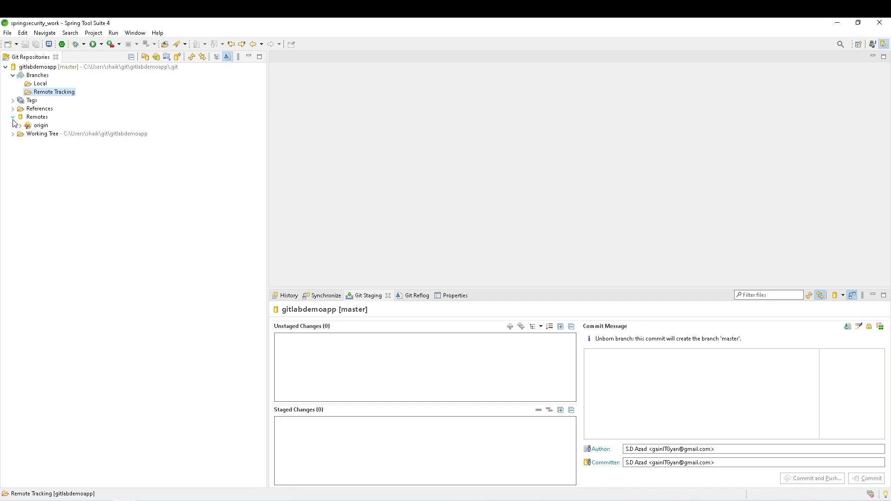
{"action": "left_click", "coordinate": [20, 126]}
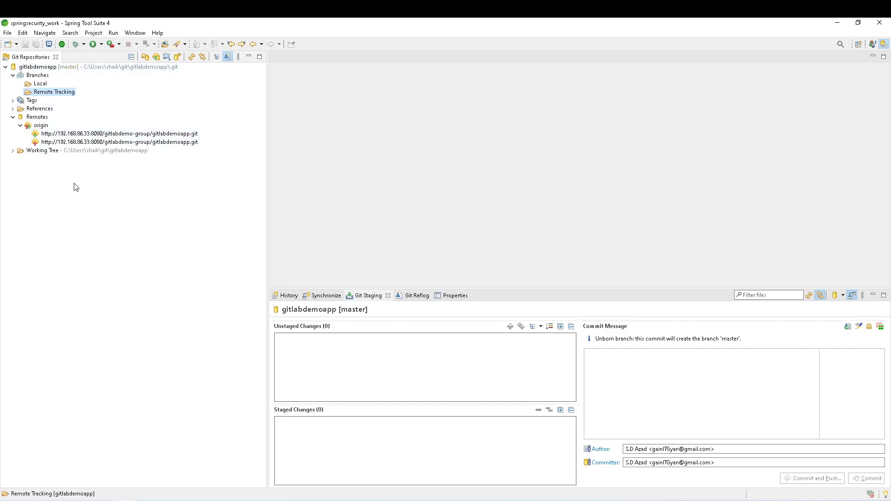
{"action": "left_click", "coordinate": [36, 75]}
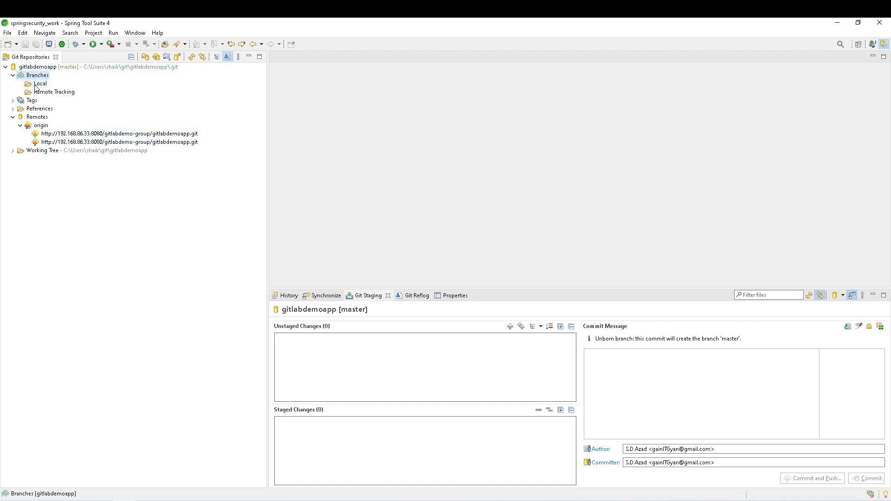
{"action": "left_click", "coordinate": [44, 94]}
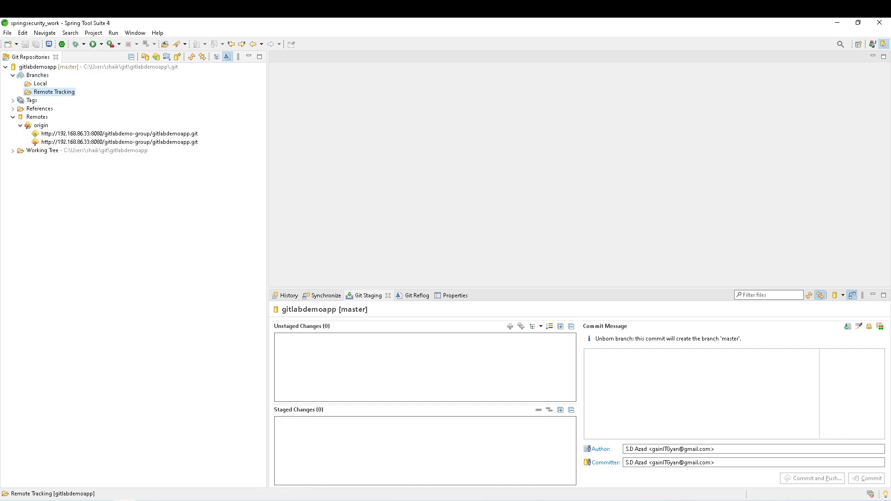
{"action": "key", "text": "alt+Tab"}
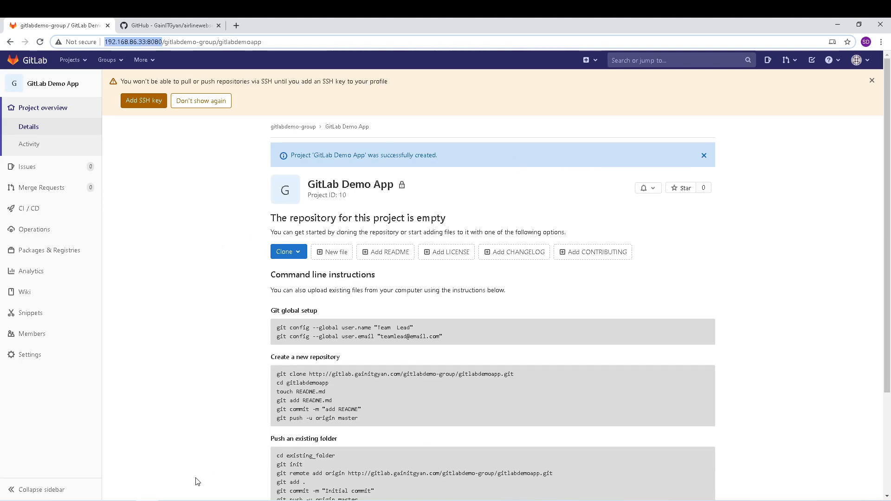
{"action": "key", "text": "alt+Tab"}
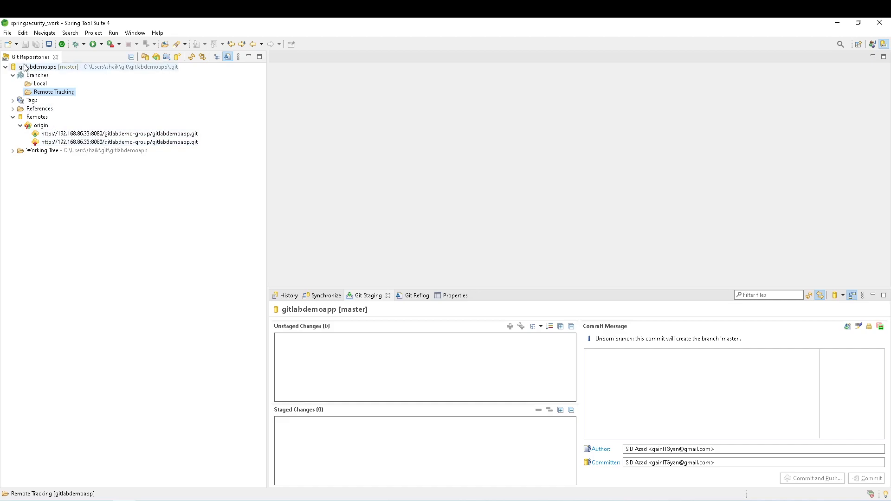
- Return to the Java perspective and select the gitlabdemoapp project in the Package Explorer
{"action": "left_click", "coordinate": [872, 45]}
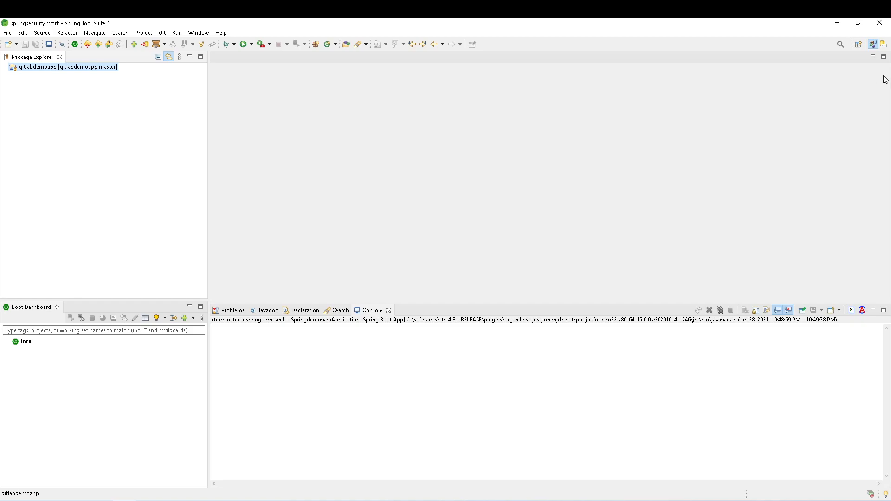
{"action": "right_click", "coordinate": [38, 71]}
{"action": "left_click", "coordinate": [25, 71]}
- Switch to GitLab in the browser and start a new project from a template
{"action": "left_click", "coordinate": [146, 500]}
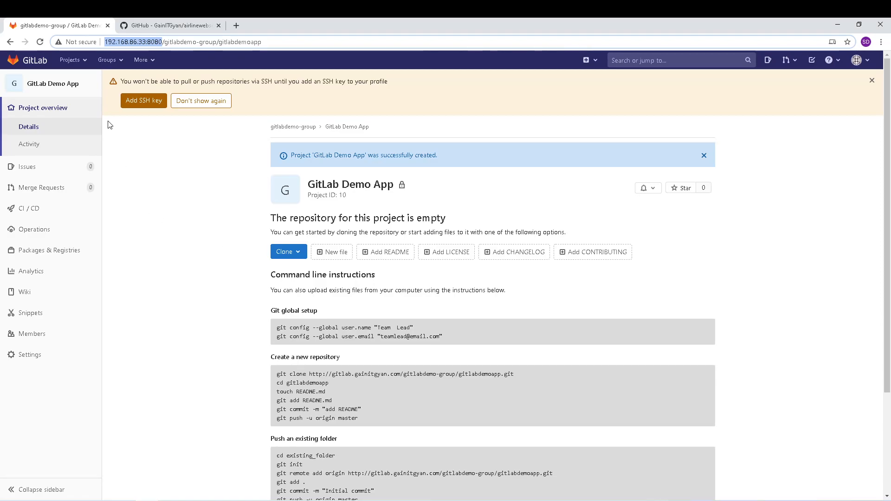
{"action": "left_click", "coordinate": [86, 61]}
{"action": "left_click", "coordinate": [83, 82]}
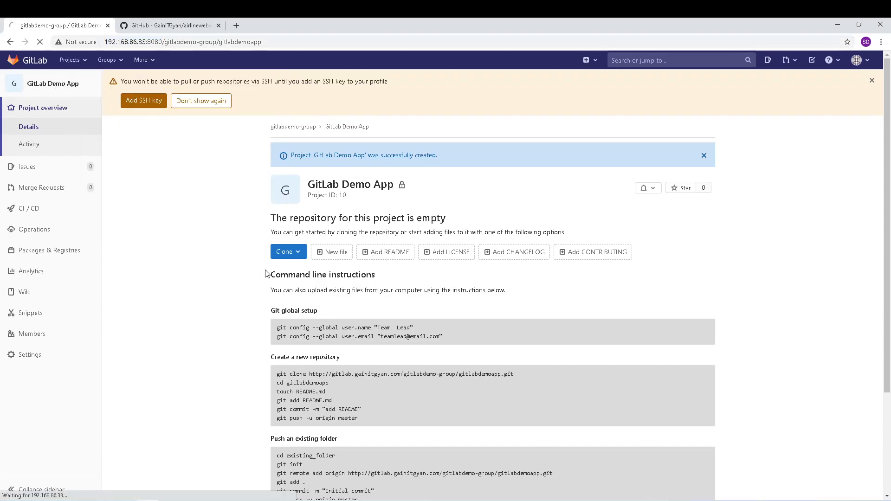
{"action": "left_click", "coordinate": [722, 85]}
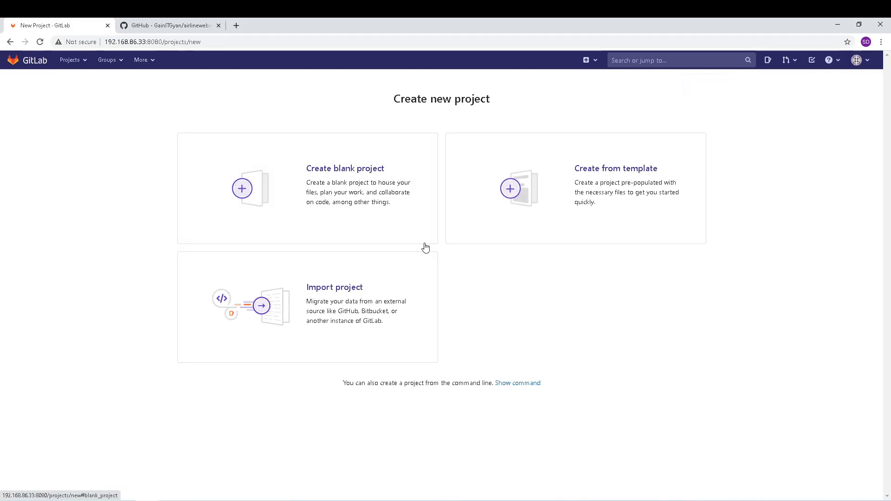
{"action": "left_click", "coordinate": [516, 192]}
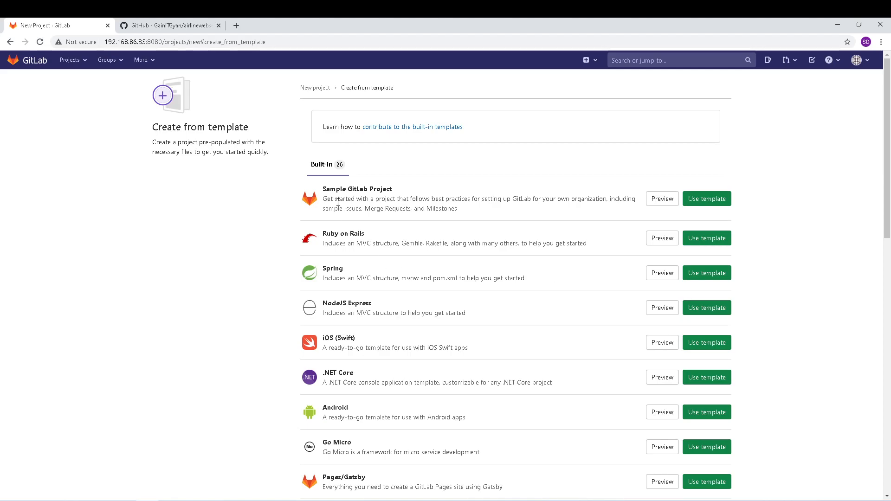
- Look through the full list of built-in project templates
{"action": "scroll", "coordinate": [347, 265], "scroll_direction": "down", "scroll_amount": 10}
{"action": "scroll", "coordinate": [346, 265], "scroll_direction": "down", "scroll_amount": 3}
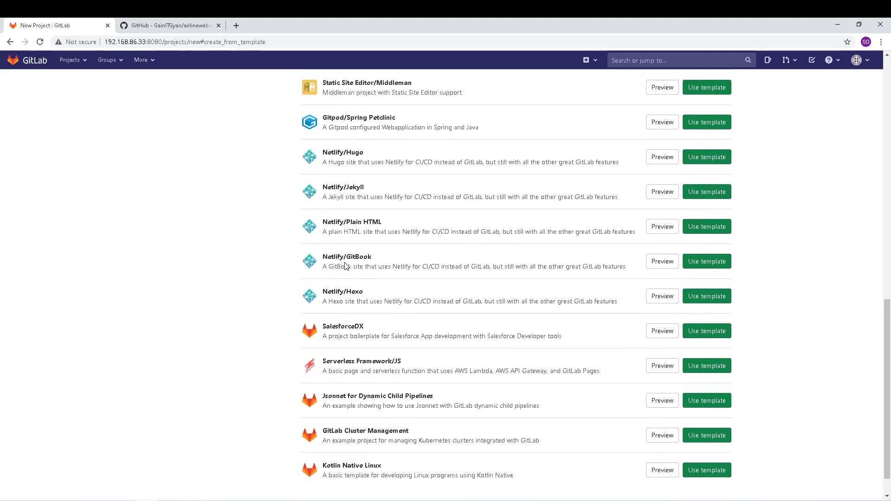
{"action": "scroll", "coordinate": [345, 266], "scroll_direction": "up", "scroll_amount": 12}
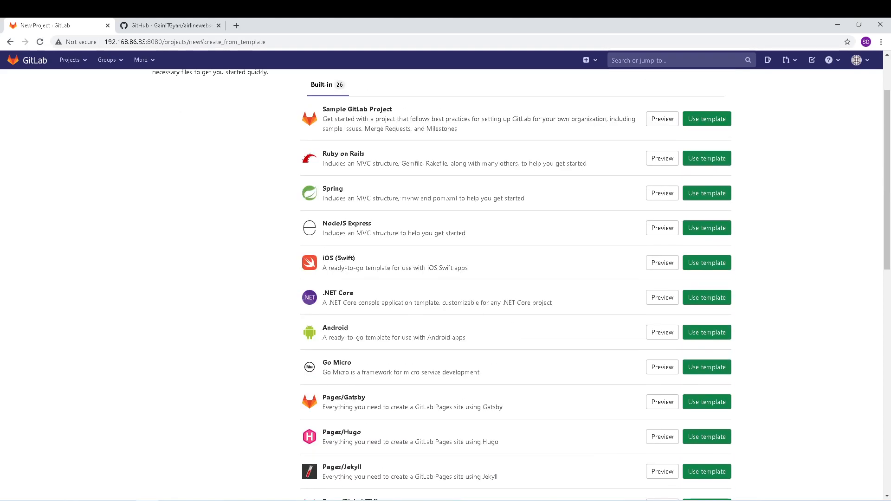
{"action": "scroll", "coordinate": [345, 264], "scroll_direction": "up", "scroll_amount": 2}
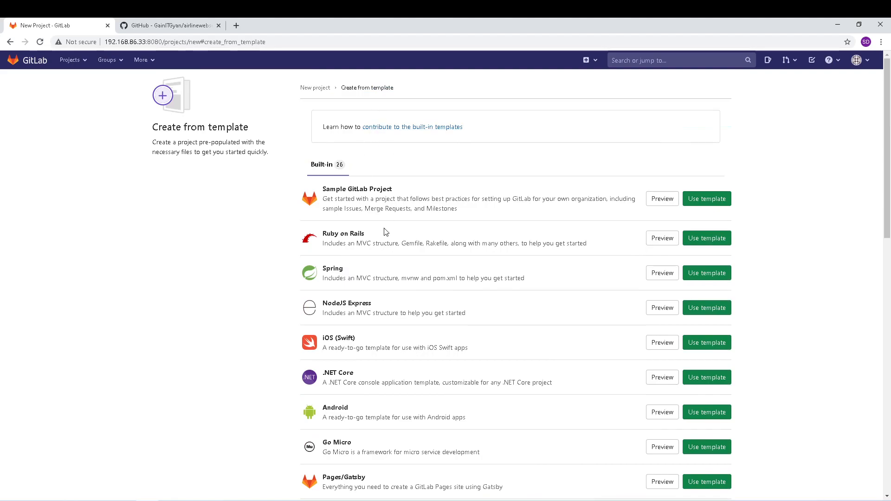
{"action": "scroll", "coordinate": [385, 299], "scroll_direction": "down", "scroll_amount": 3}
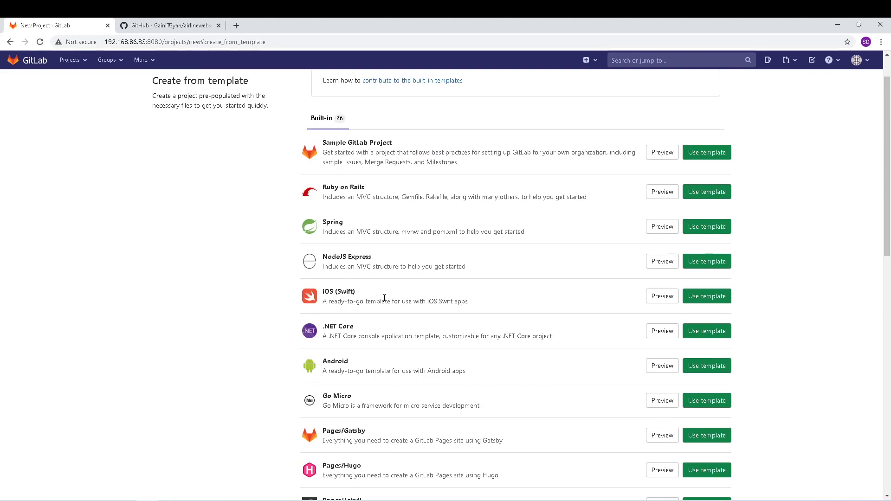
{"action": "scroll", "coordinate": [384, 303], "scroll_direction": "down", "scroll_amount": 4}
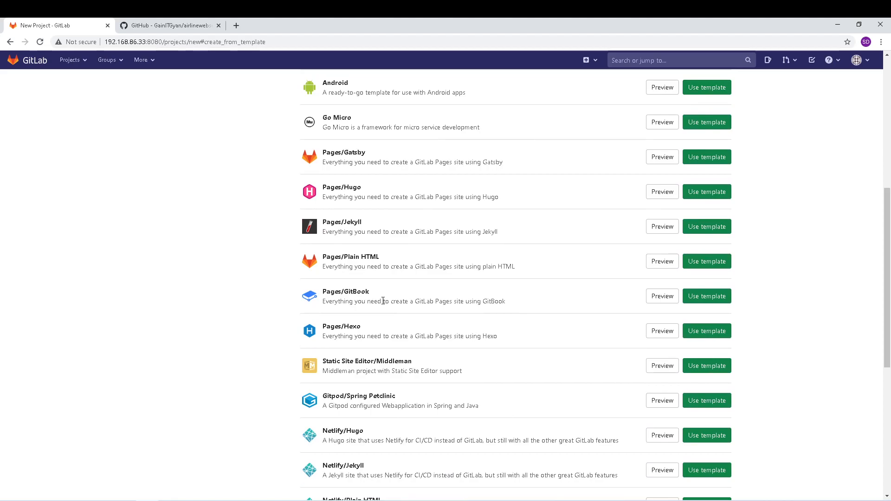
{"action": "scroll", "coordinate": [383, 302], "scroll_direction": "down", "scroll_amount": 6}
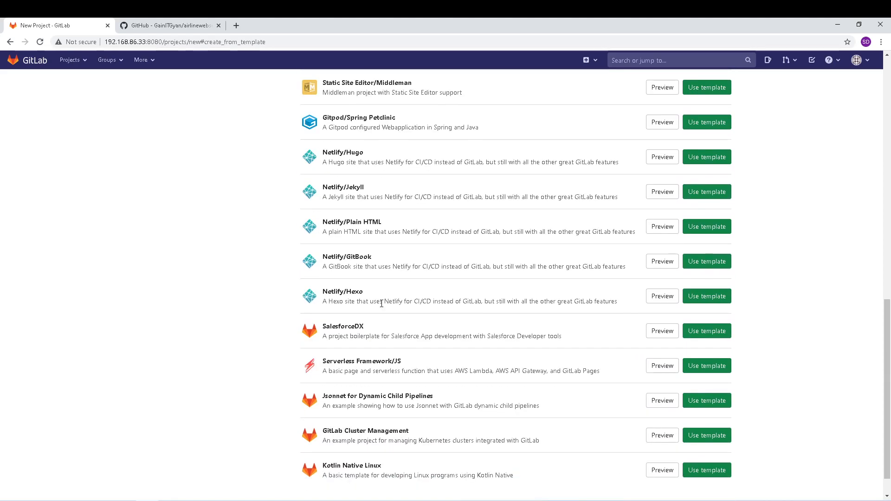
{"action": "scroll", "coordinate": [381, 303], "scroll_direction": "up", "scroll_amount": 13}
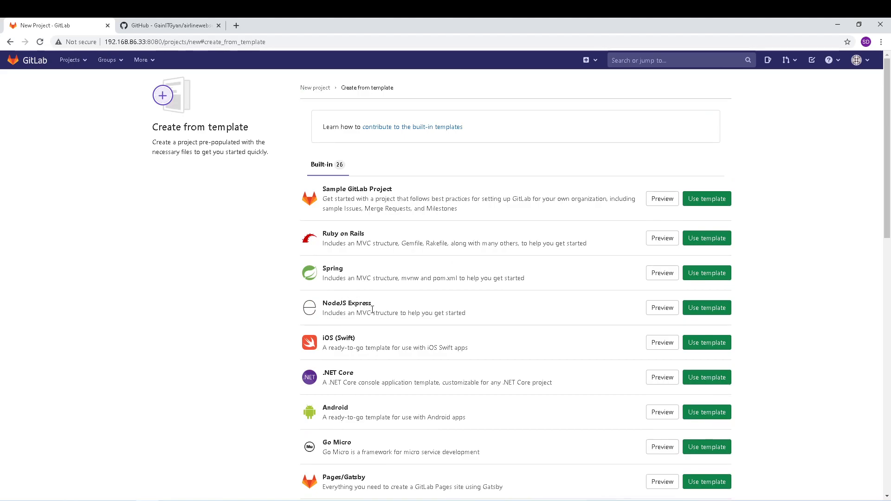
- Choose the Spring template for the new project
{"action": "scroll", "coordinate": [372, 311], "scroll_direction": "down", "scroll_amount": 4}
{"action": "scroll", "coordinate": [374, 314], "scroll_direction": "up", "scroll_amount": 4}
{"action": "left_click", "coordinate": [700, 277]}
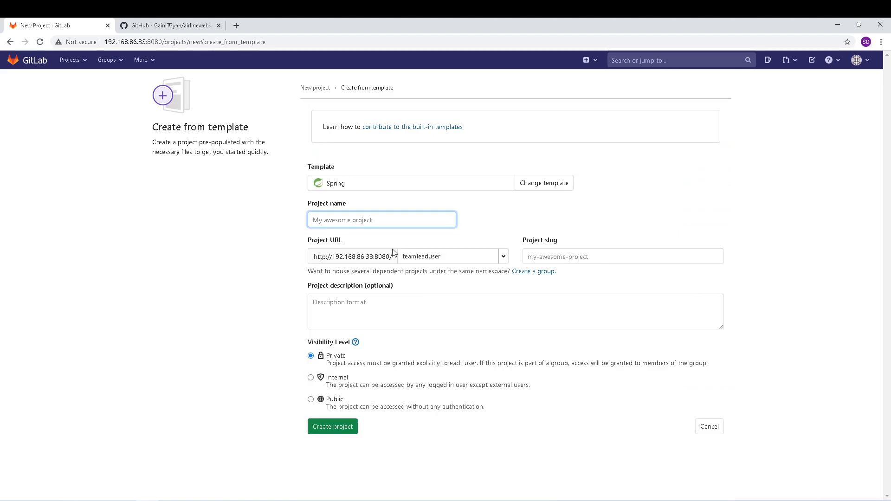
- Name the new project Spring Demo Web and place it under the gitlabdemo-group namespace
{"action": "left_click", "coordinate": [359, 220]}
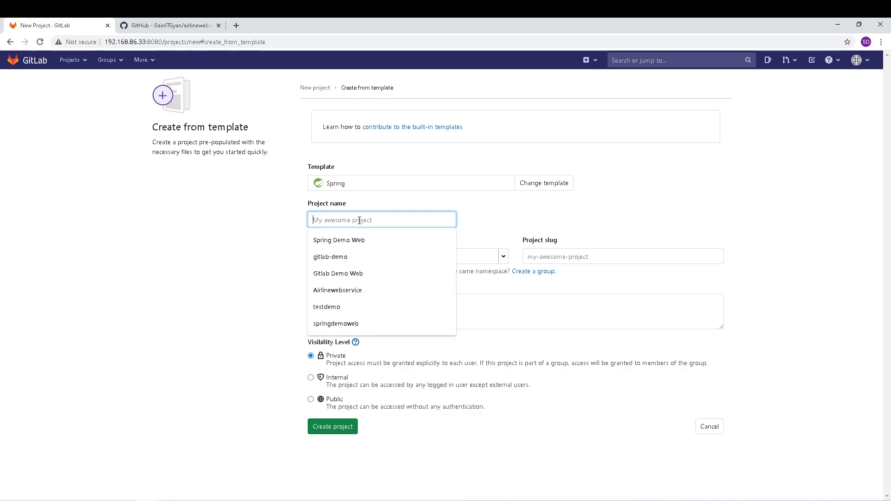
{"action": "type", "text": "Spring"}
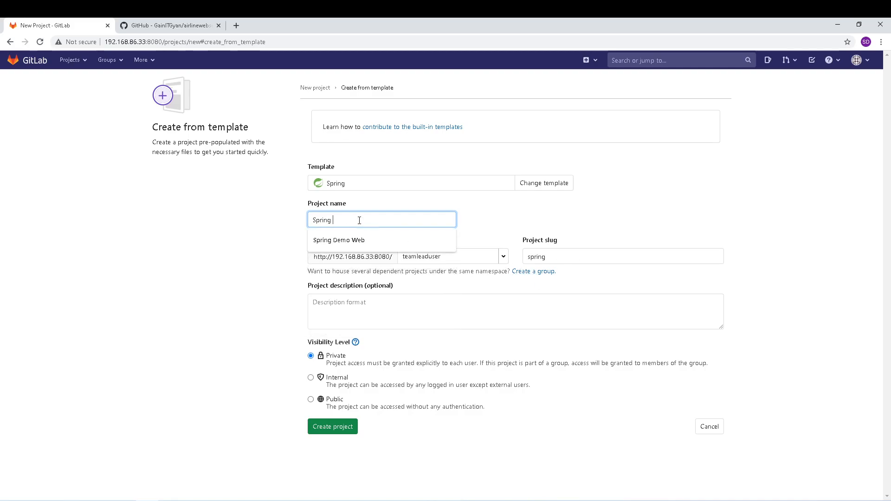
{"action": "key", "text": "Down"}
{"action": "key", "text": "Return"}
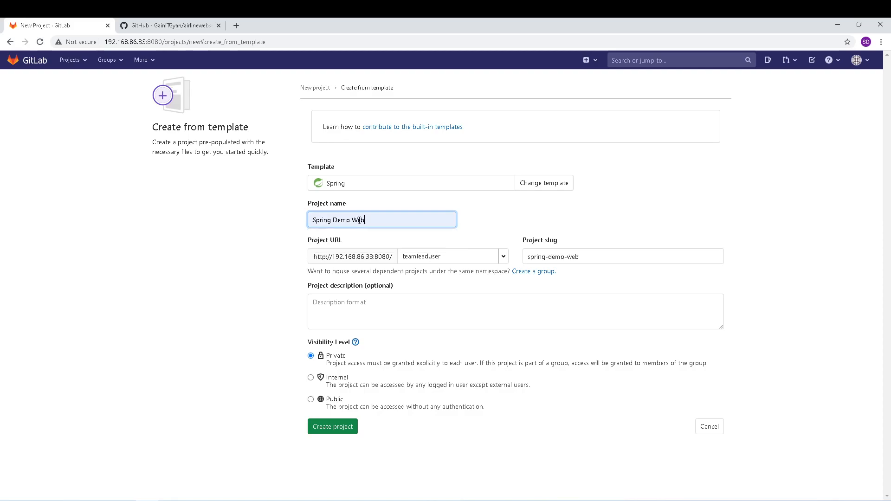
{"action": "left_click", "coordinate": [503, 258]}
{"action": "left_click", "coordinate": [443, 295]}
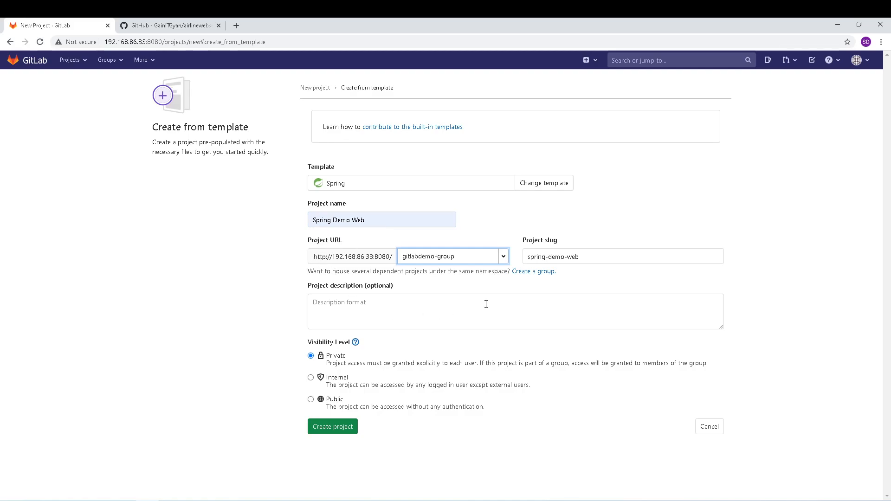
- Change the project slug to springdemoweb and create the private project from the Spring template
{"action": "left_click", "coordinate": [549, 257]}
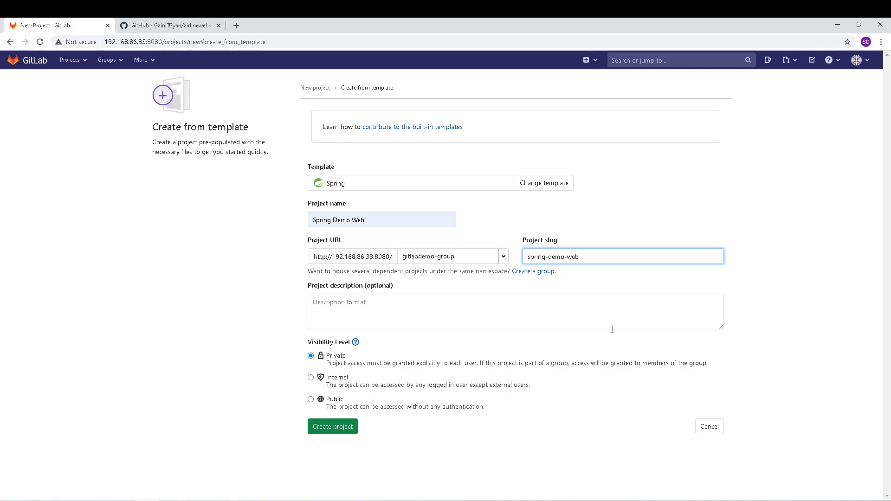
{"action": "key", "text": "BackSpace"}
{"action": "key", "text": "Right"}
{"action": "key", "text": "Right"}
{"action": "key", "text": "Right"}
{"action": "key", "text": "Right"}
{"action": "key", "text": "Delete"}
{"action": "left_click", "coordinate": [338, 427]}
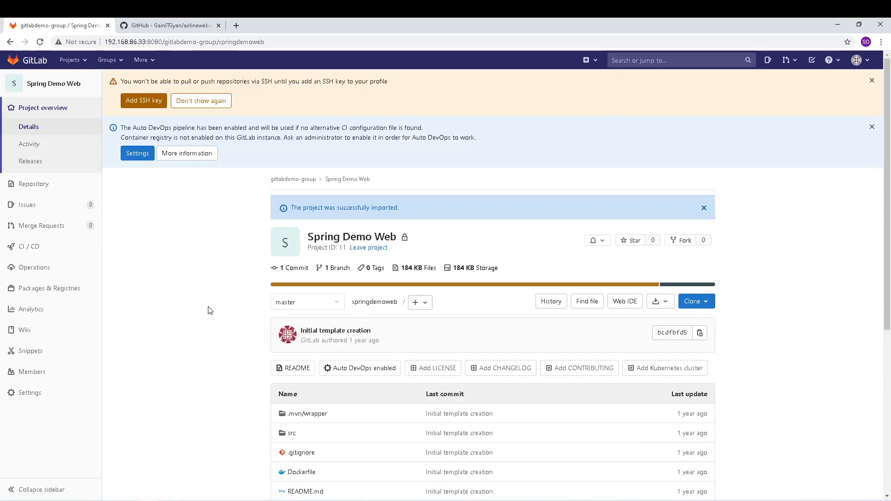
- Examine the new repository's file list and the contents of pom.xml
{"action": "scroll", "coordinate": [208, 310], "scroll_direction": "down", "scroll_amount": 4}
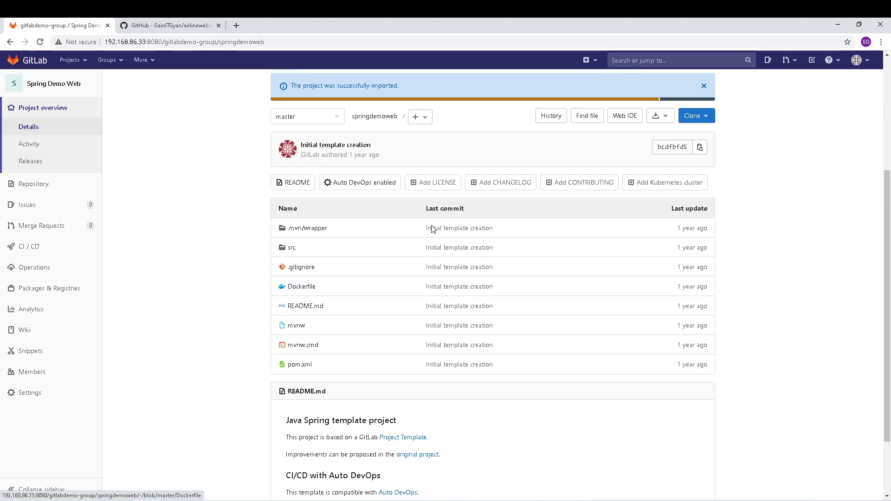
{"action": "left_click", "coordinate": [306, 367]}
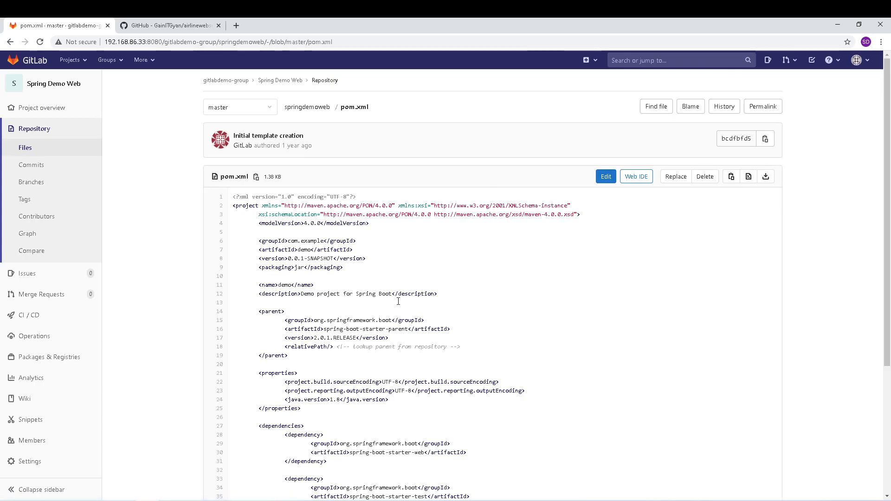
{"action": "scroll", "coordinate": [466, 370], "scroll_direction": "down", "scroll_amount": 4}
{"action": "scroll", "coordinate": [355, 347], "scroll_direction": "up", "scroll_amount": 4}
{"action": "left_click", "coordinate": [10, 42]}
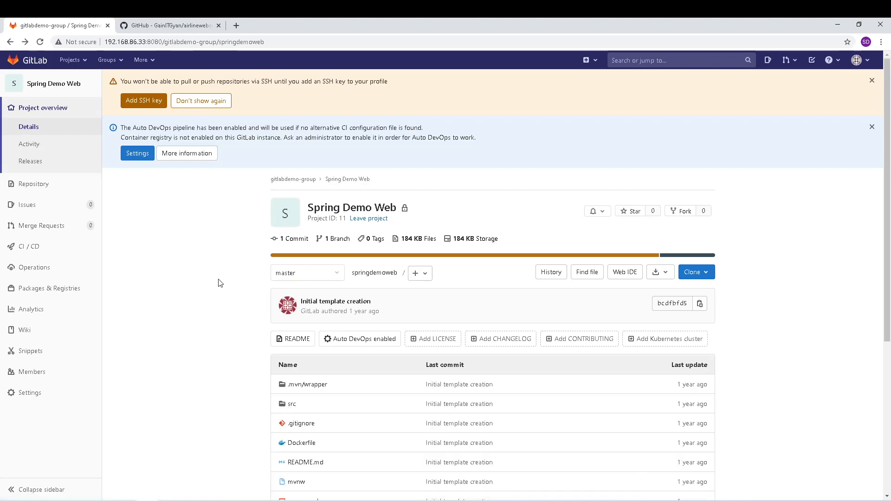
{"action": "scroll", "coordinate": [214, 351], "scroll_direction": "down", "scroll_amount": 5}
{"action": "scroll", "coordinate": [235, 290], "scroll_direction": "up", "scroll_amount": 3}
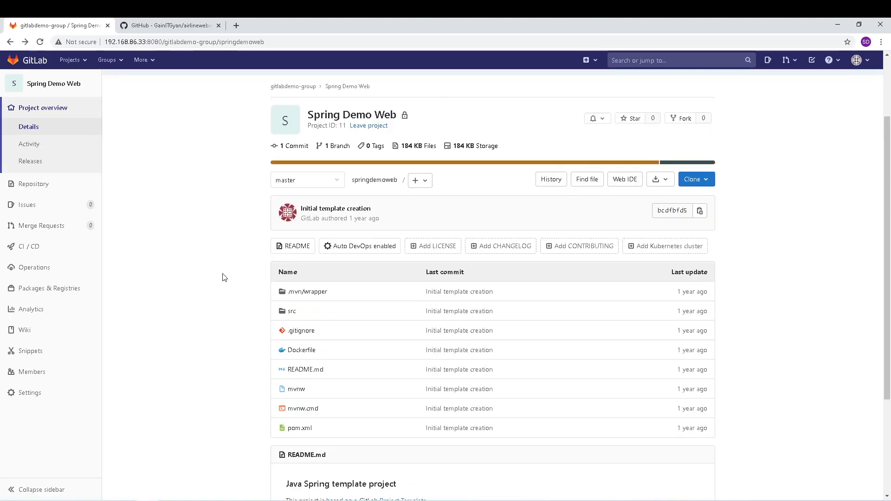
- Copy the Spring Demo Web project's HTTP clone URL and switch to Spring Tool Suite
{"action": "left_click", "coordinate": [708, 182]}
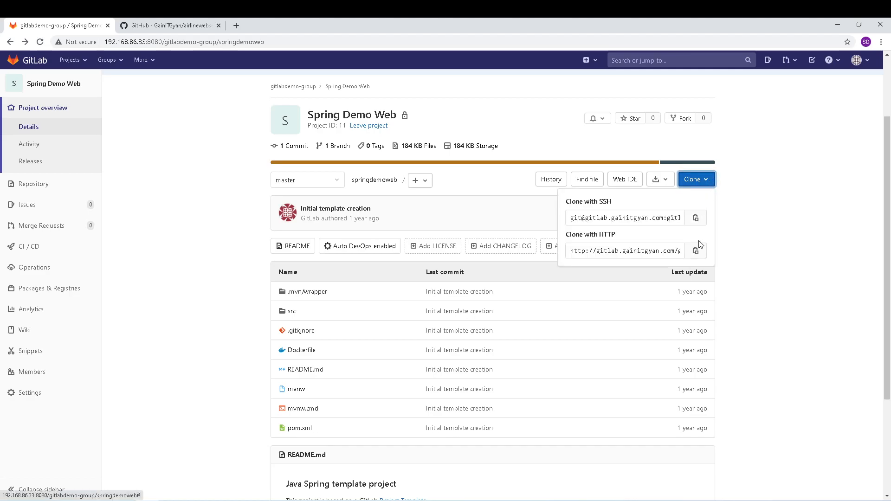
{"action": "left_click", "coordinate": [695, 252]}
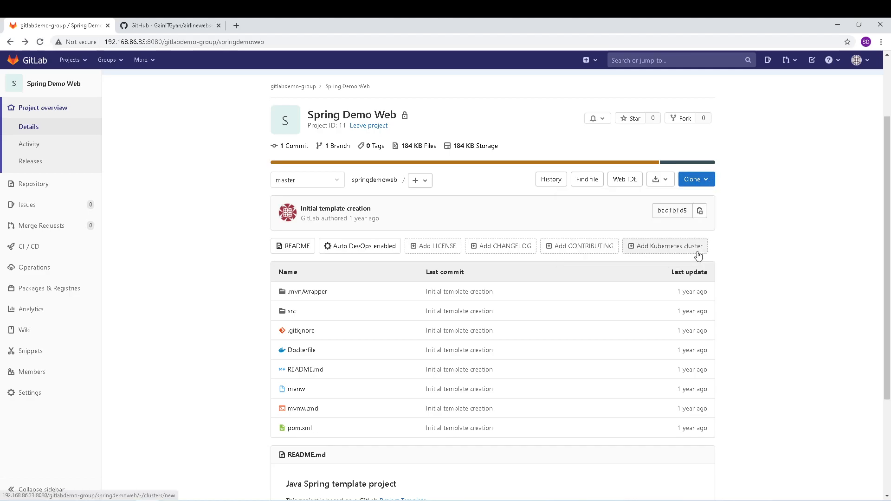
{"action": "key", "text": "alt+Tab"}
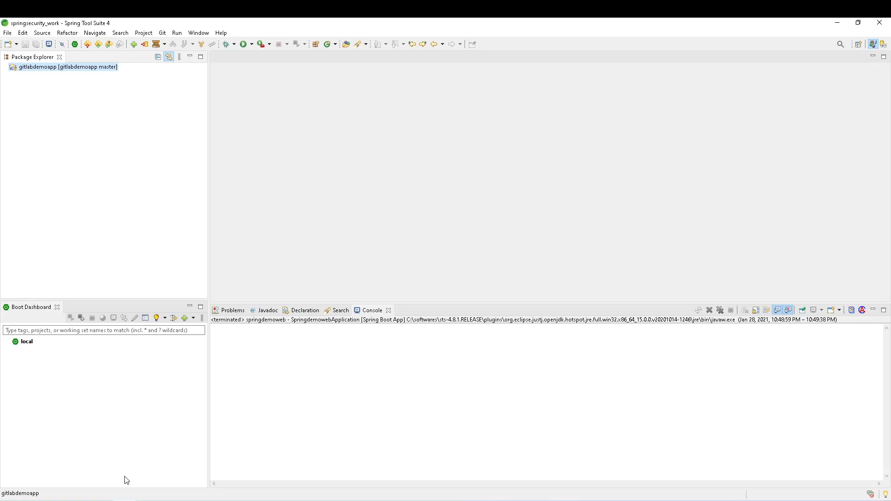
- Start importing Projects from Git (with smart import) using Clone URI as the repository source
{"action": "right_click", "coordinate": [60, 133]}
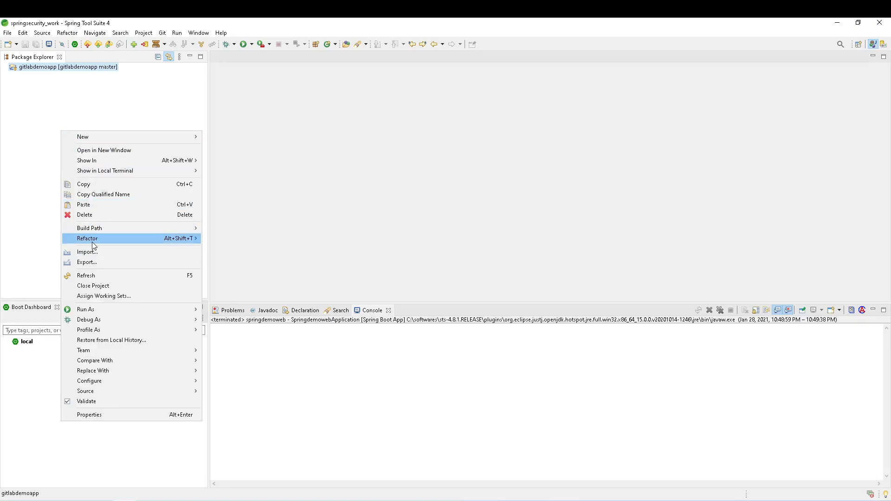
{"action": "left_click", "coordinate": [28, 96]}
{"action": "right_click", "coordinate": [67, 119]}
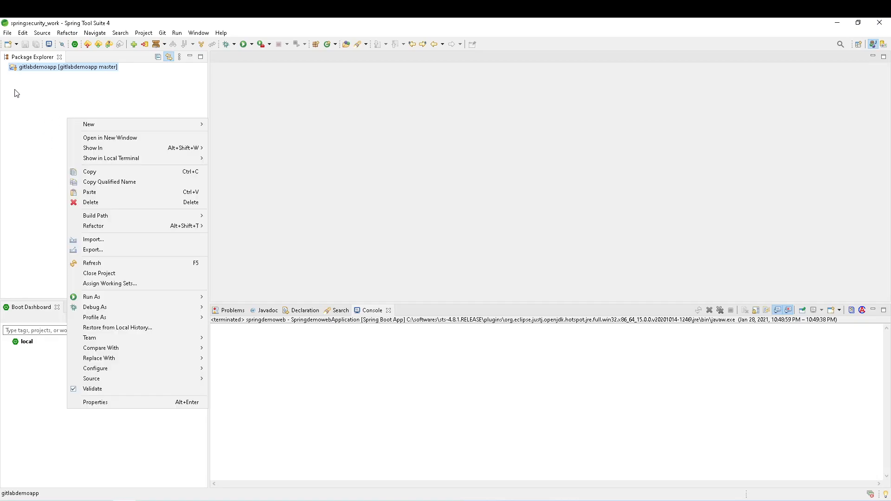
{"action": "left_click", "coordinate": [101, 240]}
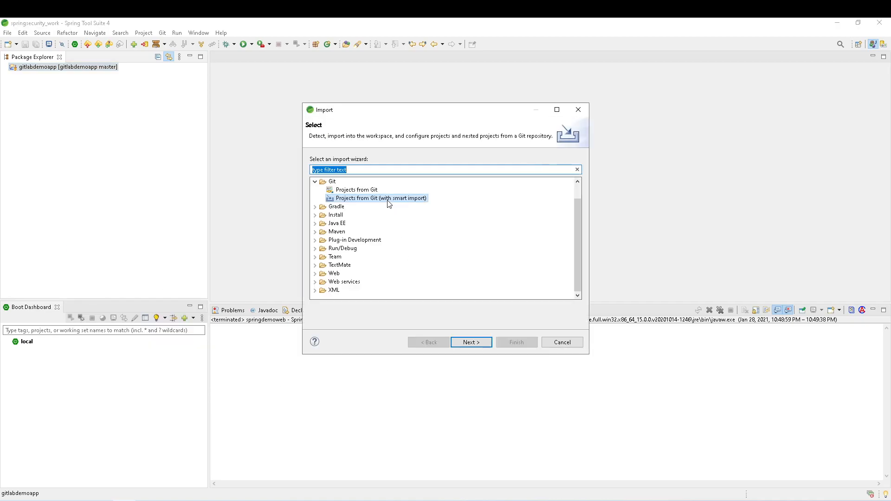
{"action": "left_click", "coordinate": [369, 199]}
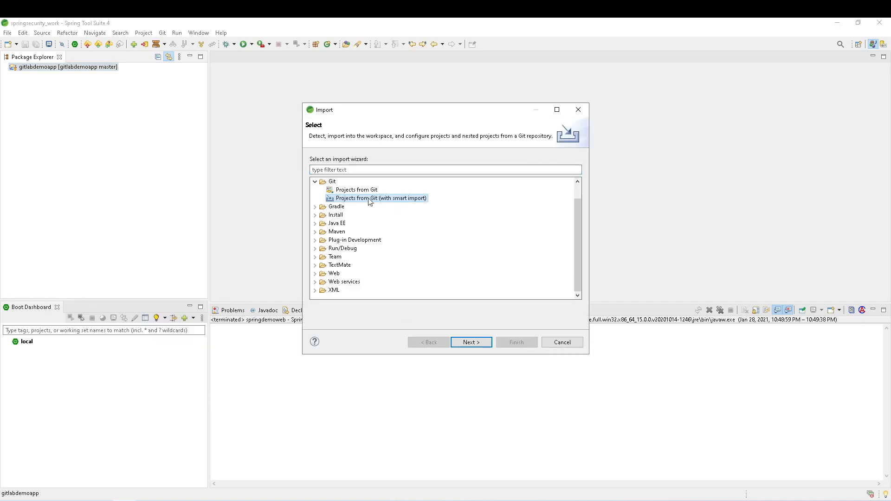
{"action": "left_click", "coordinate": [466, 344]}
{"action": "left_click", "coordinate": [337, 178]}
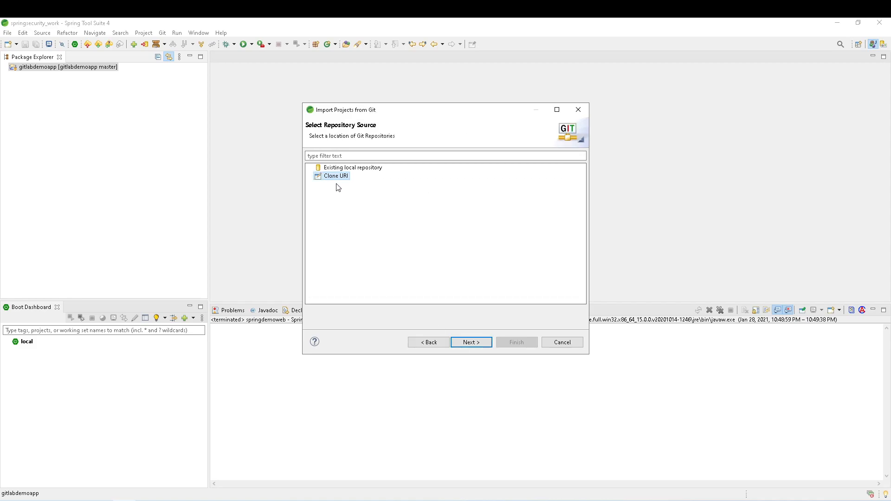
{"action": "left_click", "coordinate": [471, 342]}
{"action": "left_click", "coordinate": [374, 171]}
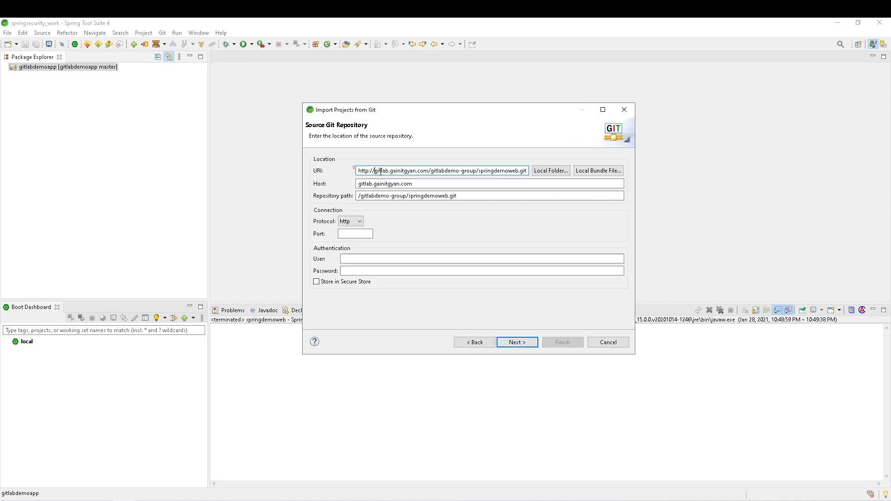
{"action": "left_click_drag", "start_coordinate": [374, 172], "coordinate": [428, 172]}
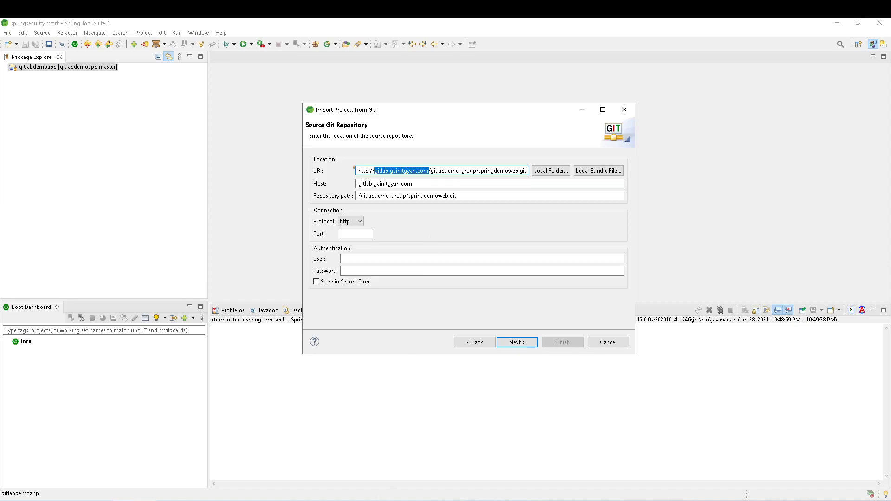
{"action": "key", "text": "alt+Tab"}
{"action": "left_click_drag", "start_coordinate": [106, 42], "coordinate": [162, 44]}
{"action": "key", "text": "ctrl+c"}
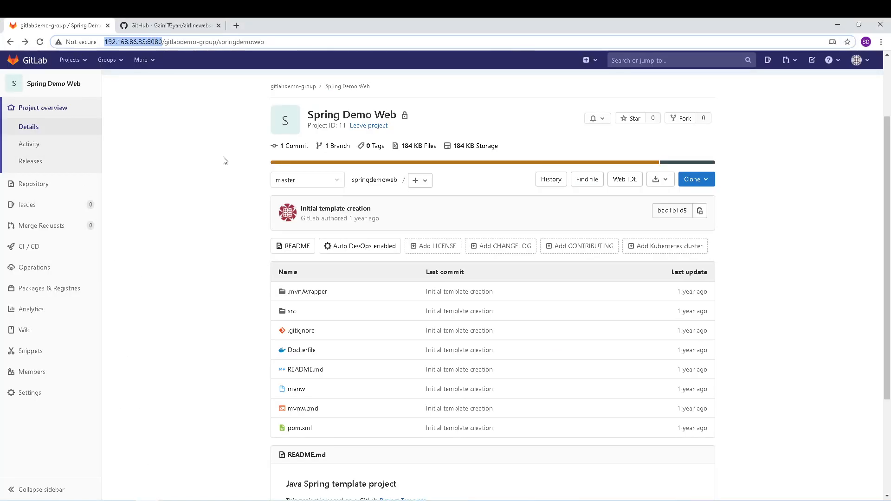
{"action": "key", "text": "alt+Tab"}
{"action": "left_click", "coordinate": [359, 172]}
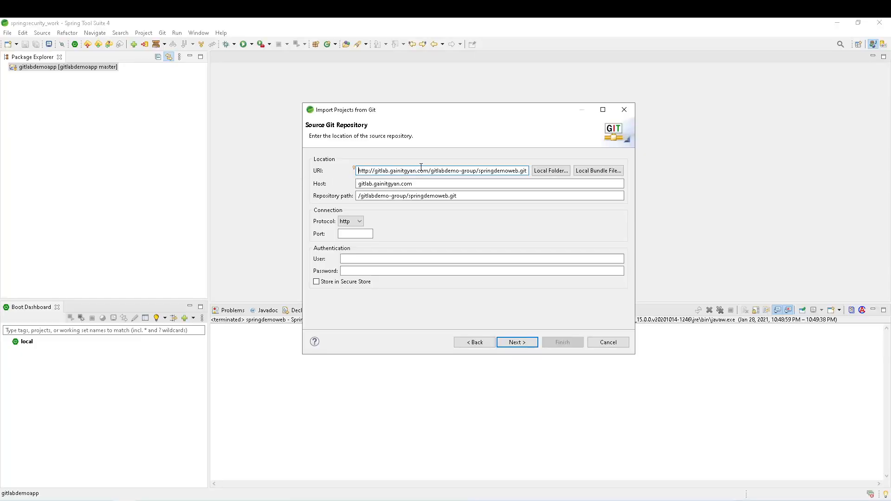
{"action": "left_click", "coordinate": [429, 171], "text": "shift"}
{"action": "key", "text": "ctrl+v"}
{"action": "key", "text": "BackSpace"}
- Authenticate the connection as teamleaduser with the account password and continue to branch selection
{"action": "left_click", "coordinate": [363, 258]}
{"action": "type", "text": "teamleaduser"}
{"action": "key", "text": "Tab"}
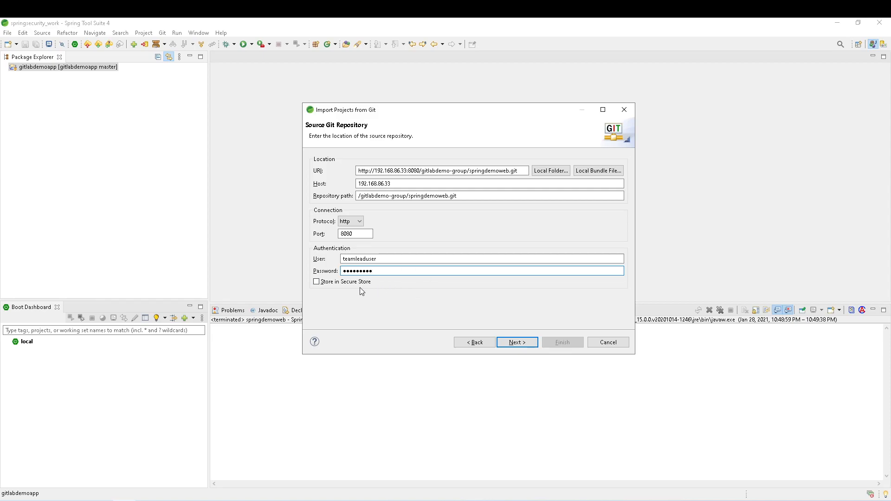
{"action": "left_click", "coordinate": [515, 344]}
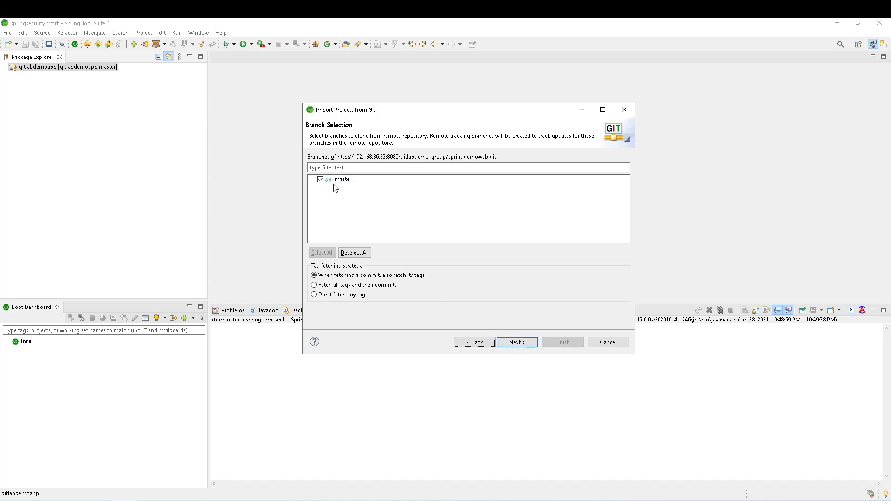
- Check the project's branches in GitLab and continue the import in Spring Tool Suite with master selected
{"action": "key", "text": "alt+Tab"}
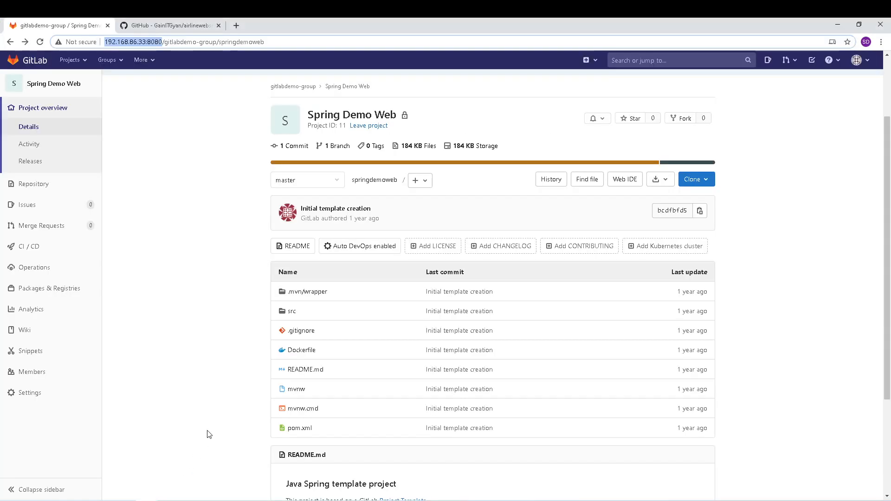
{"action": "left_click", "coordinate": [335, 184]}
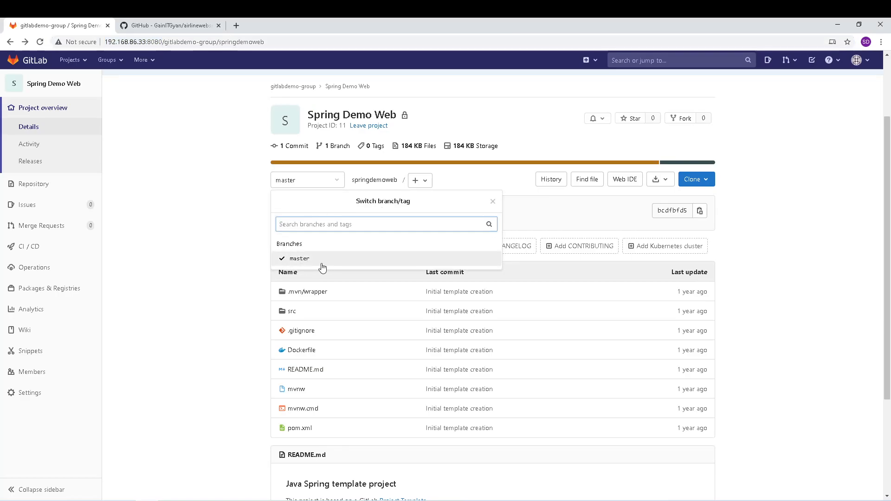
{"action": "left_click", "coordinate": [230, 252]}
{"action": "key", "text": "alt+Tab"}
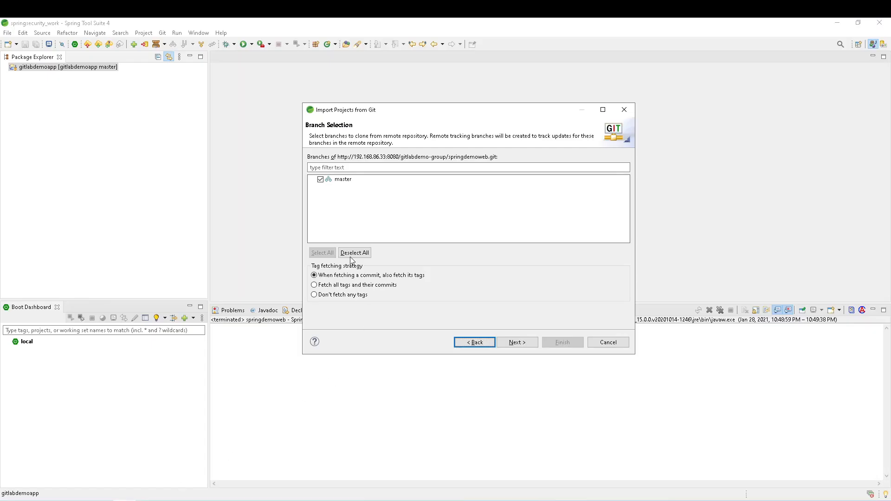
{"action": "left_click", "coordinate": [518, 343]}
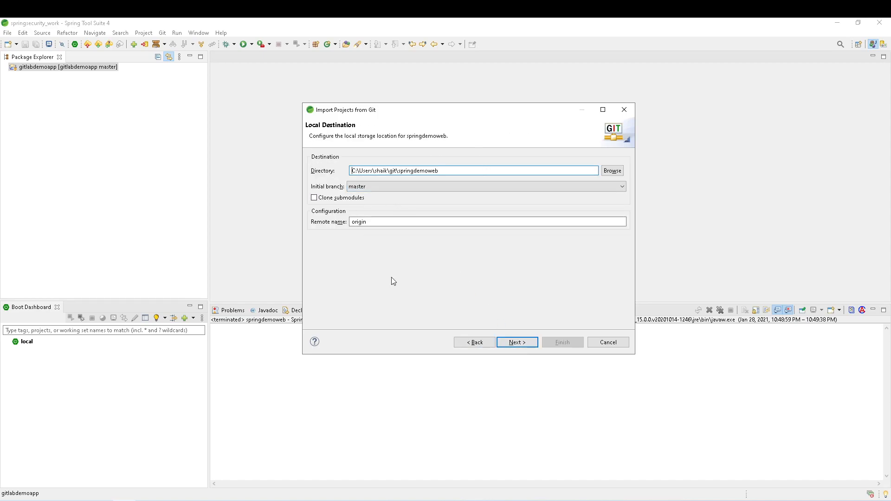
- Keep initial branch master and remote name origin for the local clone, and finish importing springdemoweb
{"action": "left_click", "coordinate": [374, 190]}
{"action": "left_click", "coordinate": [377, 195]}
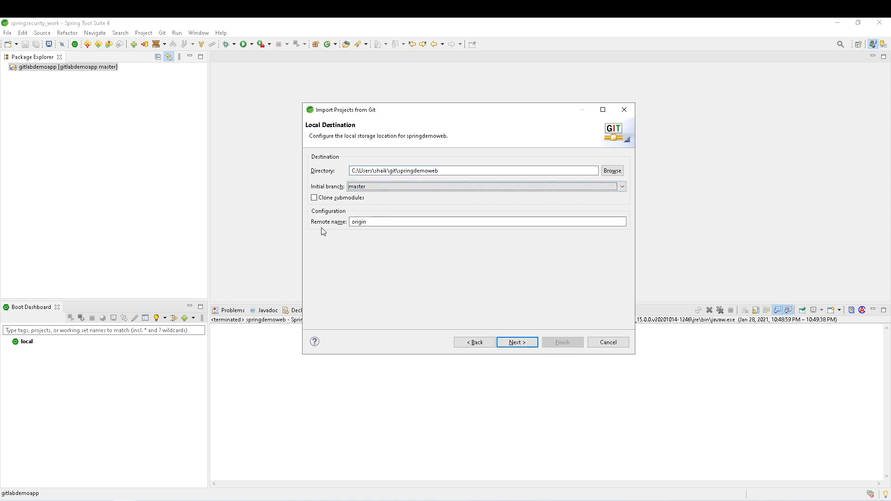
{"action": "left_click", "coordinate": [363, 223]}
{"action": "left_click", "coordinate": [519, 341]}
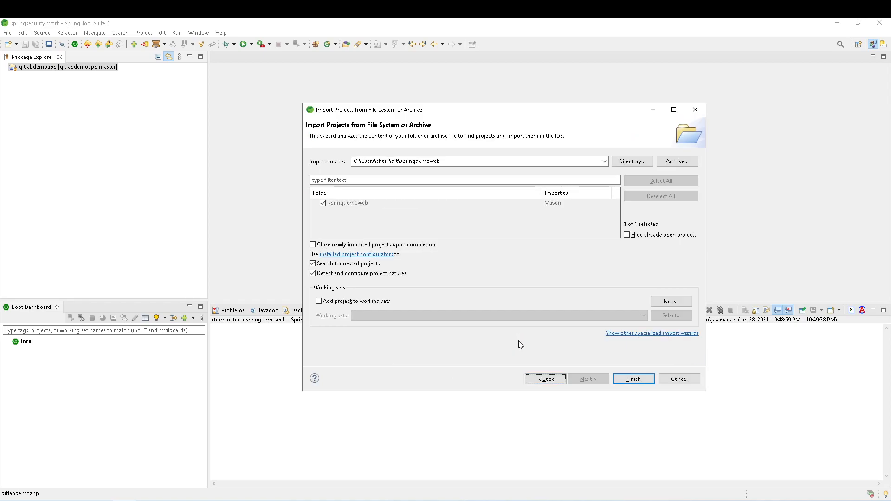
{"action": "left_click", "coordinate": [625, 382]}
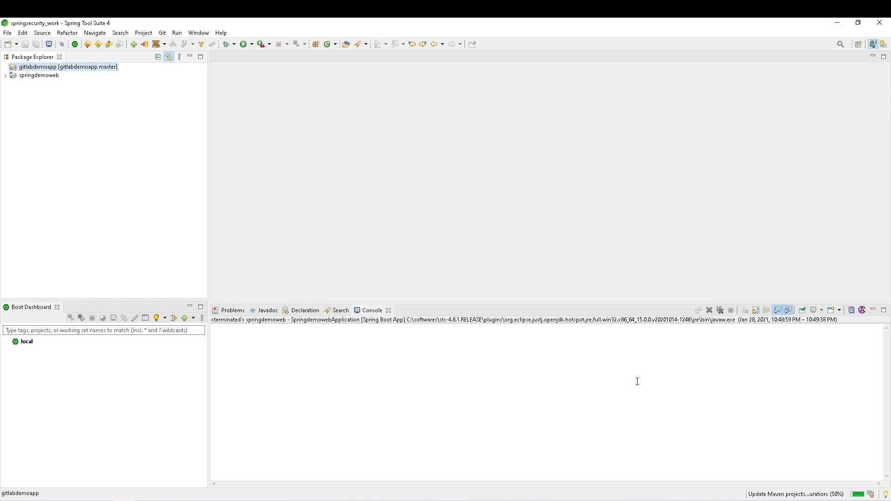
- Compare the contents of the imported springdemoweb project with the repository files in GitLab
{"action": "left_click", "coordinate": [6, 76]}
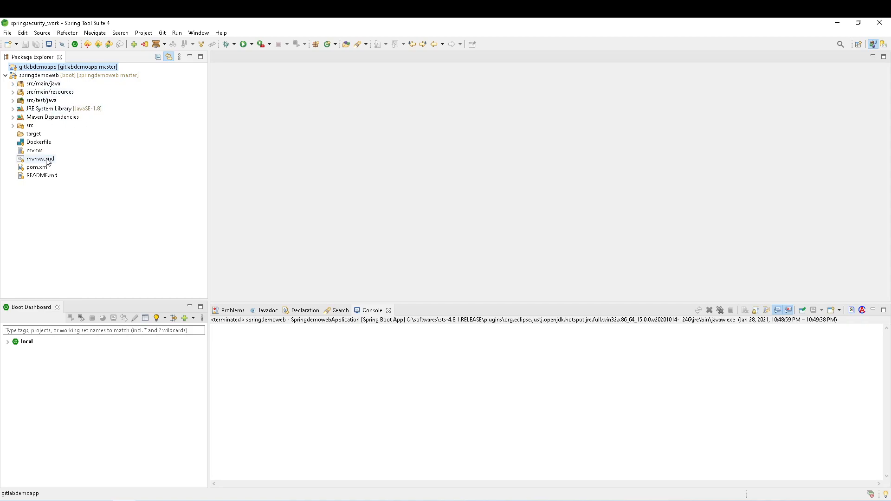
{"action": "key", "text": "alt+Tab"}
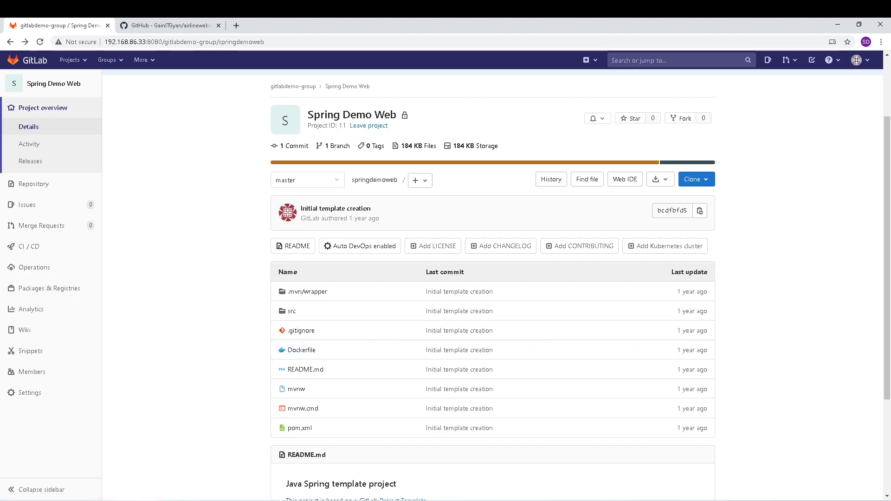
{"action": "key", "text": "alt+Tab"}
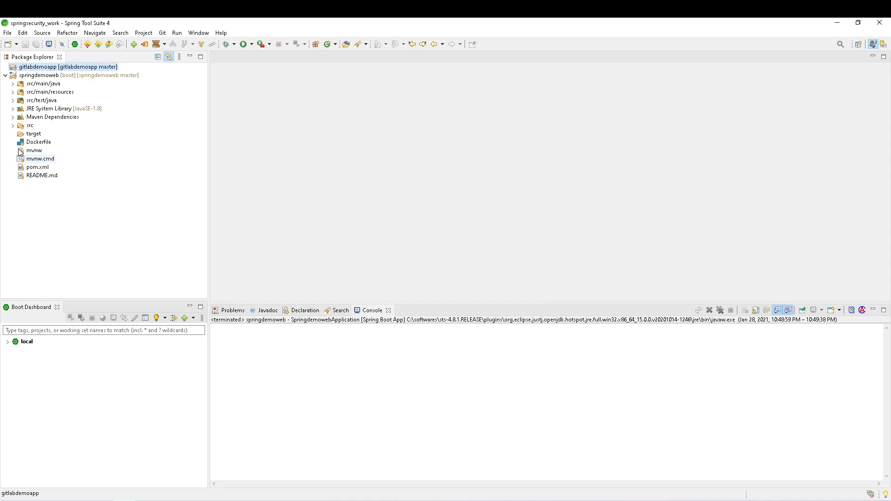
{"action": "left_click", "coordinate": [5, 75]}
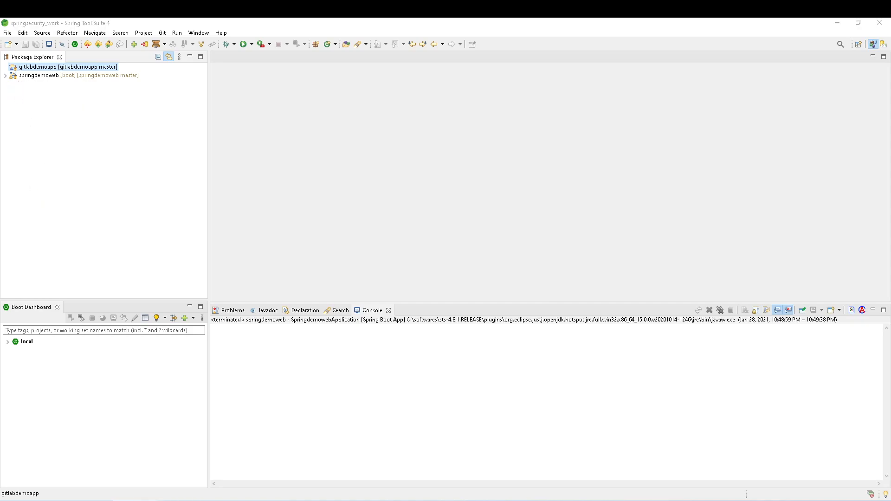
- Switch to GitLab and start creating a new project with the Import project option
{"action": "key", "text": "alt+Tab"}
{"action": "left_click", "coordinate": [108, 60]}
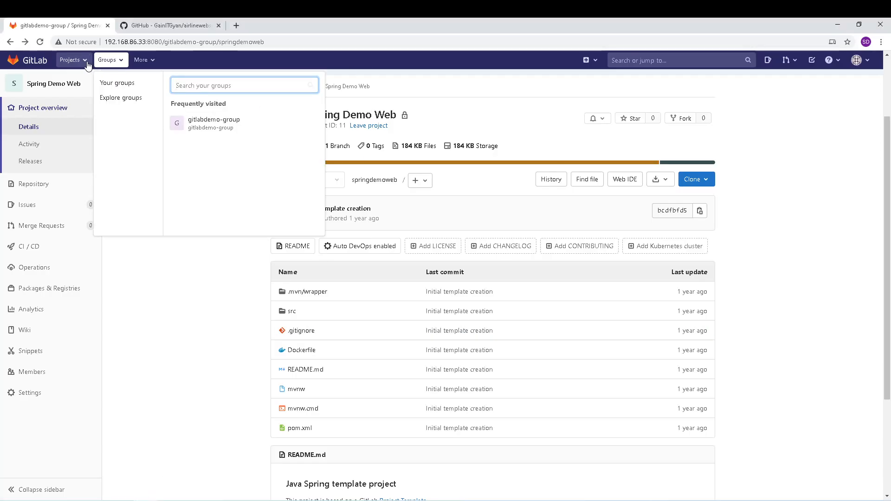
{"action": "left_click", "coordinate": [88, 65]}
{"action": "left_click", "coordinate": [81, 84]}
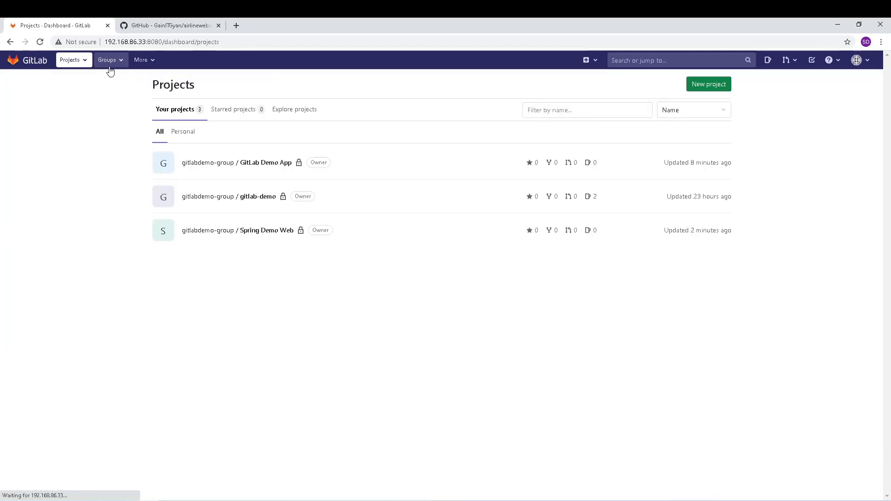
{"action": "left_click", "coordinate": [717, 86]}
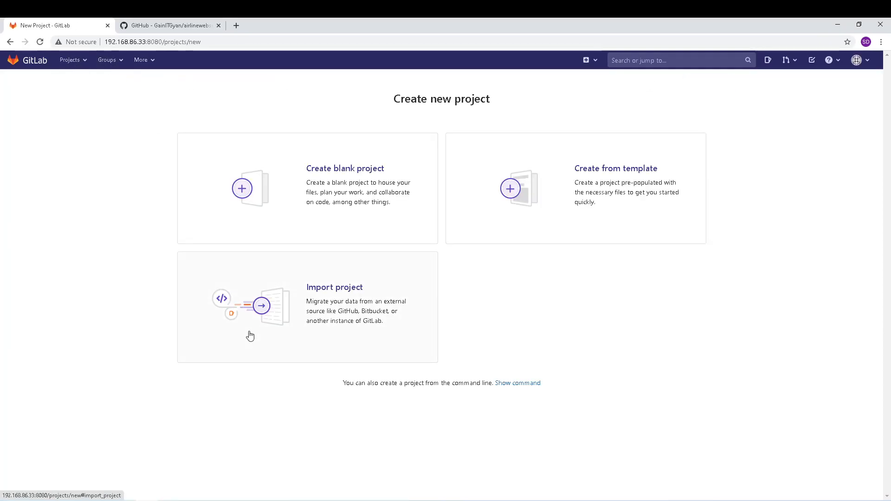
{"action": "left_click", "coordinate": [320, 311]}
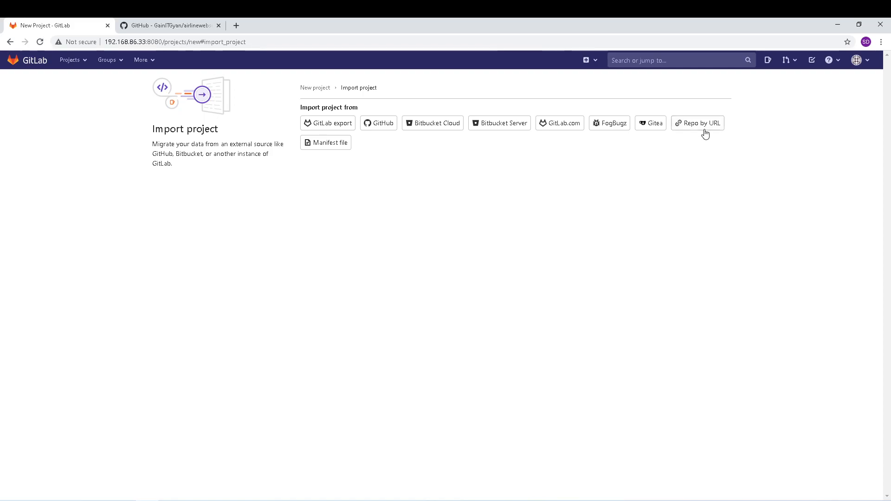
- Copy the HTTPS clone URL of GainITGyan/airlinewebservice from GitHub and enter it as the Git repository URL for a Repo by URL import
{"action": "left_click", "coordinate": [174, 28]}
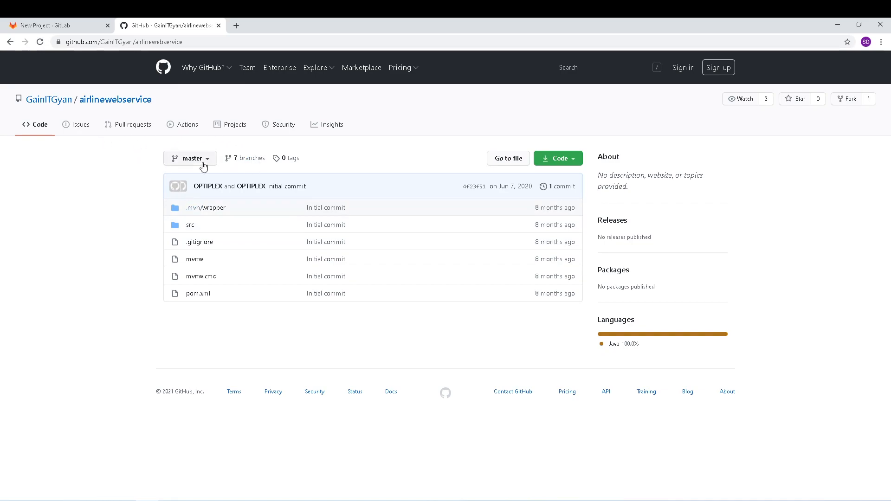
{"action": "left_click", "coordinate": [571, 160]}
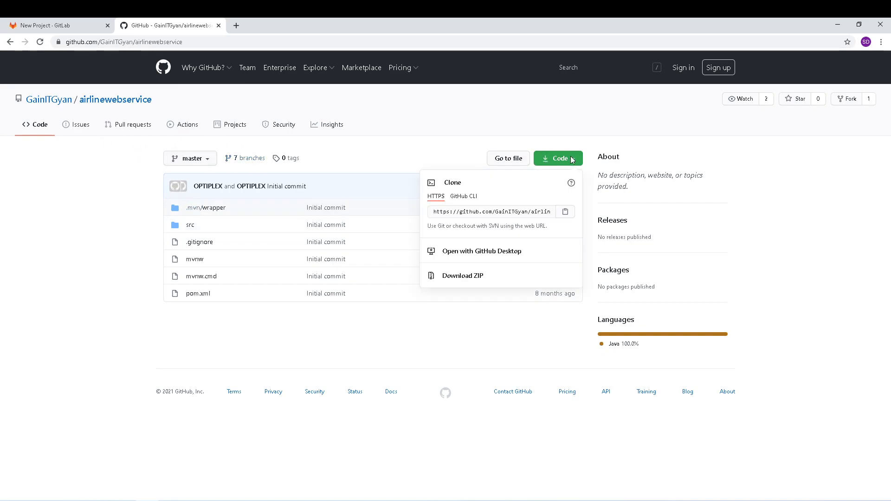
{"action": "left_click", "coordinate": [565, 212]}
{"action": "left_click", "coordinate": [70, 26]}
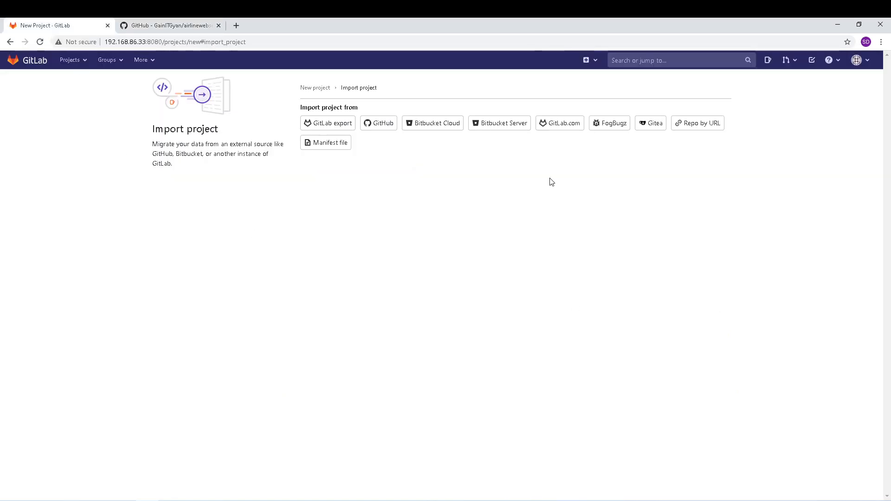
{"action": "left_click", "coordinate": [373, 199]}
{"action": "type", "text": "https://github.com/GainITGyan/airlinewebservice.git"}
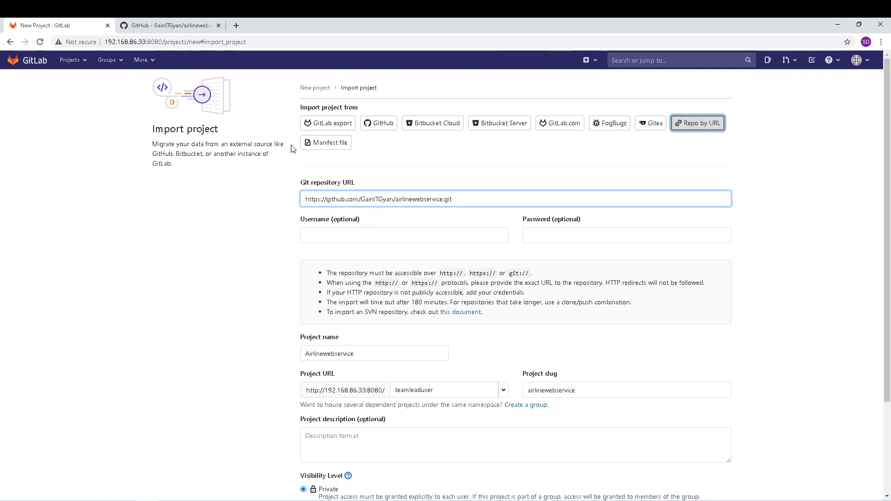
- Set the project URL namespace to gitlabdemo-group and create the private Airlinewebservice project
{"action": "left_click", "coordinate": [185, 23]}
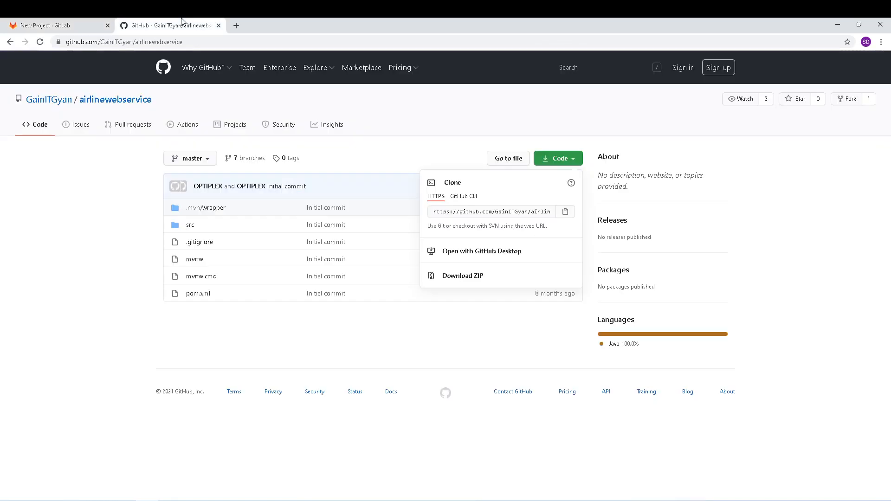
{"action": "left_click", "coordinate": [48, 26]}
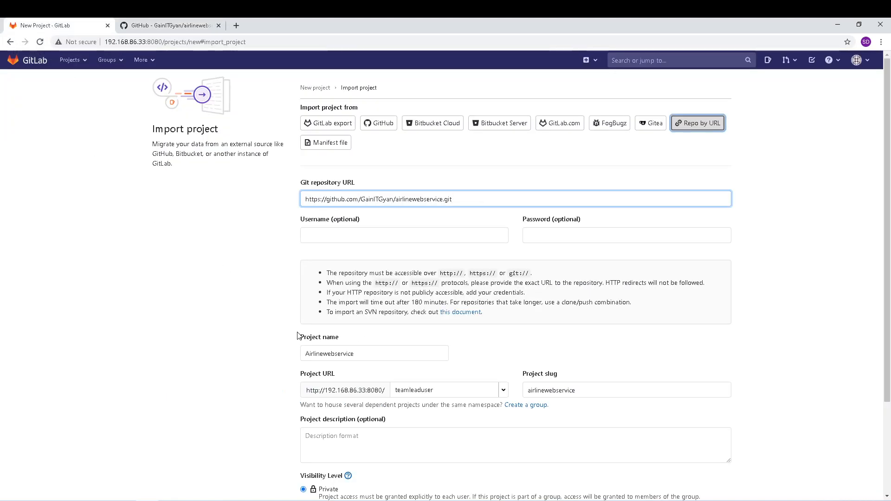
{"action": "scroll", "coordinate": [298, 335], "scroll_direction": "down", "scroll_amount": 2}
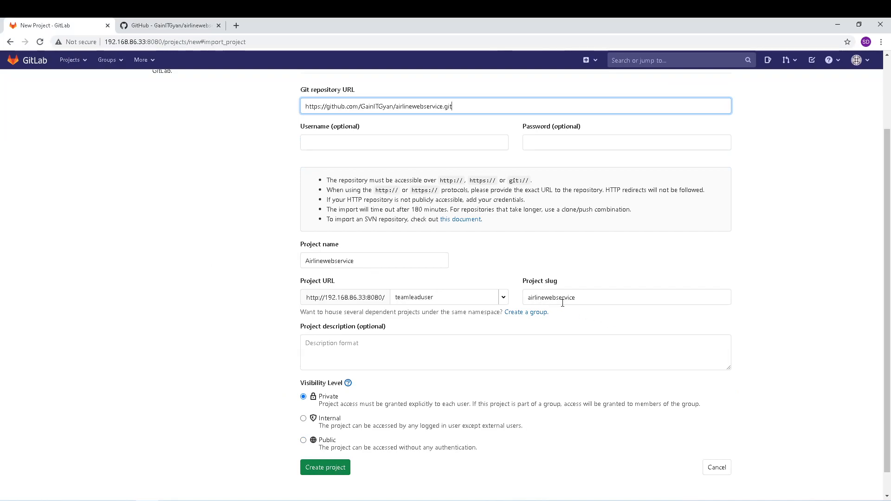
{"action": "scroll", "coordinate": [438, 389], "scroll_direction": "down", "scroll_amount": 1}
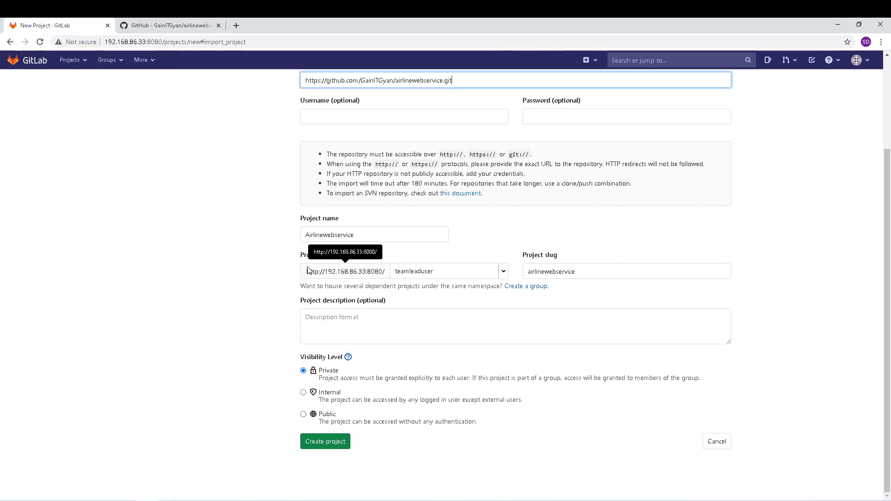
{"action": "left_click", "coordinate": [503, 272]}
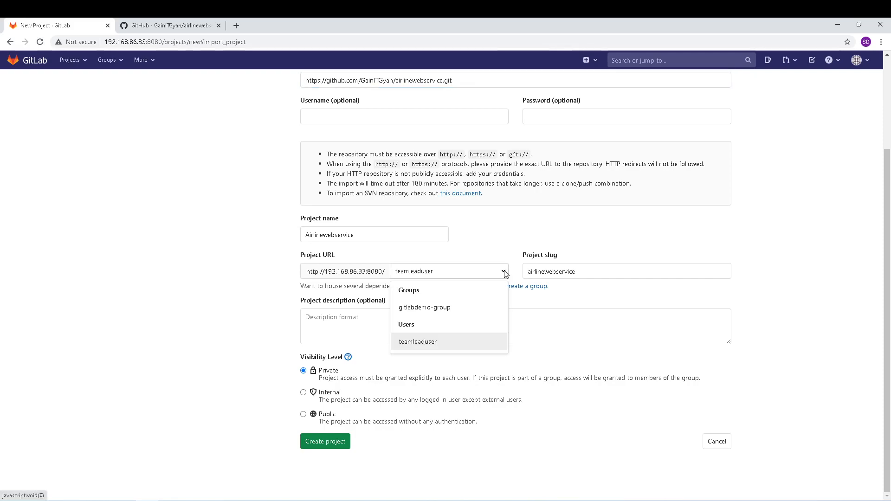
{"action": "left_click", "coordinate": [449, 307]}
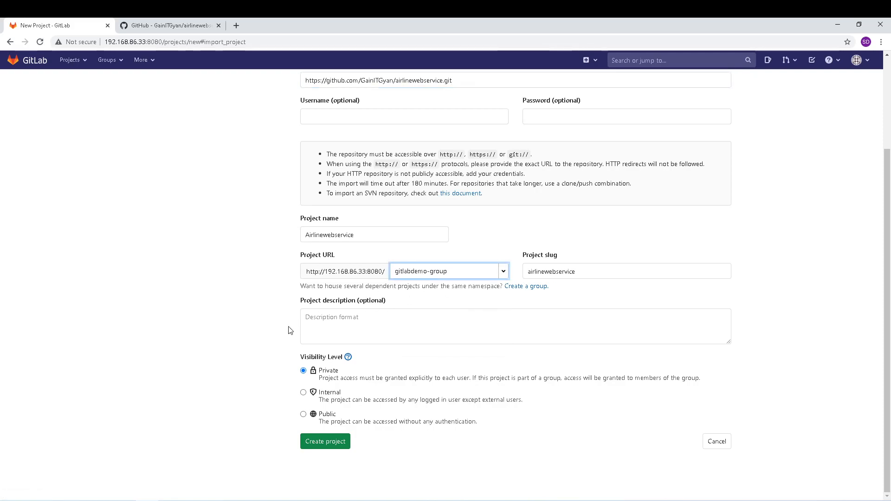
{"action": "left_click", "coordinate": [331, 443]}
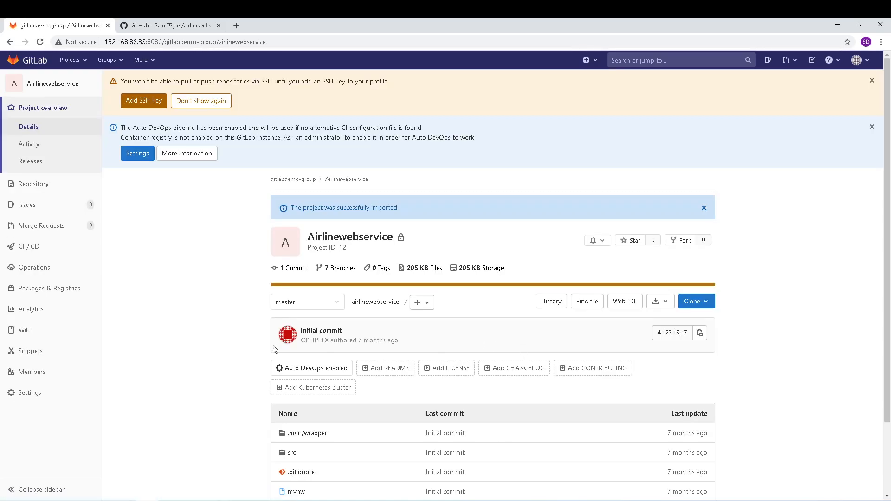
- Examine the imported Airlinewebservice files and compare its branches with those of the original GitHub repository
{"action": "scroll", "coordinate": [258, 242], "scroll_direction": "down", "scroll_amount": 2}
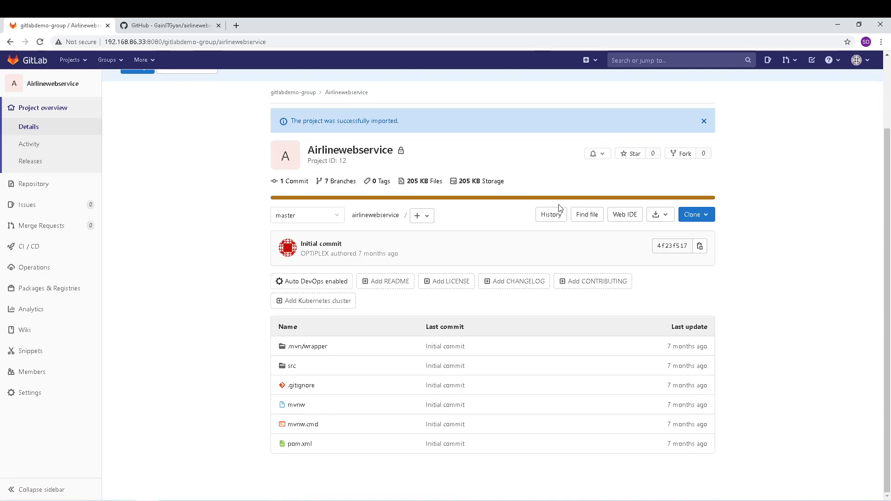
{"action": "scroll", "coordinate": [218, 256], "scroll_direction": "up", "scroll_amount": 1}
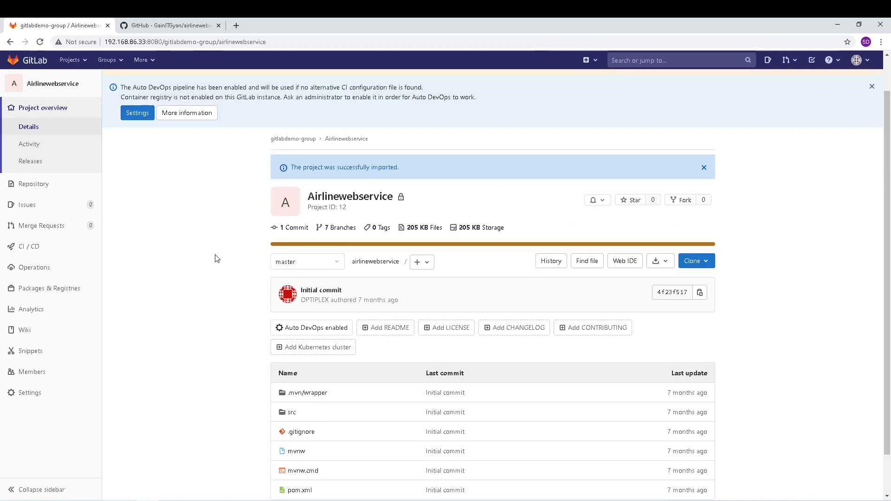
{"action": "left_click", "coordinate": [335, 266]}
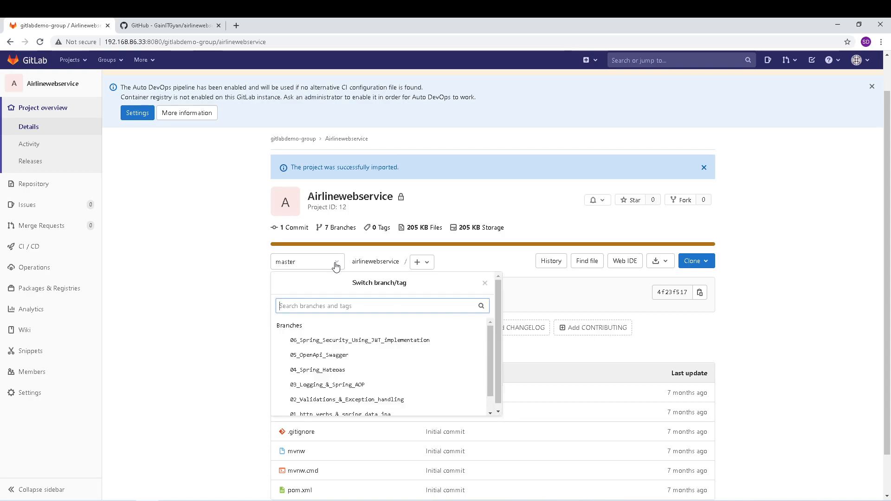
{"action": "scroll", "coordinate": [336, 278], "scroll_direction": "down", "scroll_amount": 2}
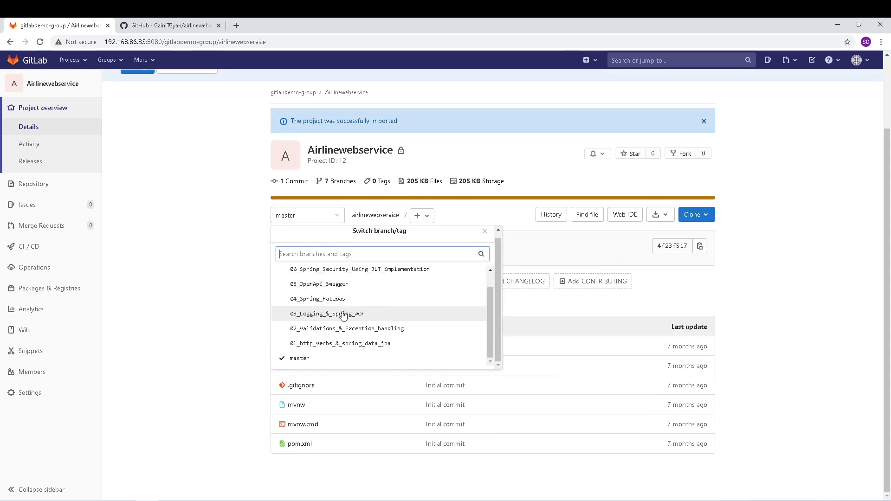
{"action": "scroll", "coordinate": [336, 352], "scroll_direction": "up", "scroll_amount": 2}
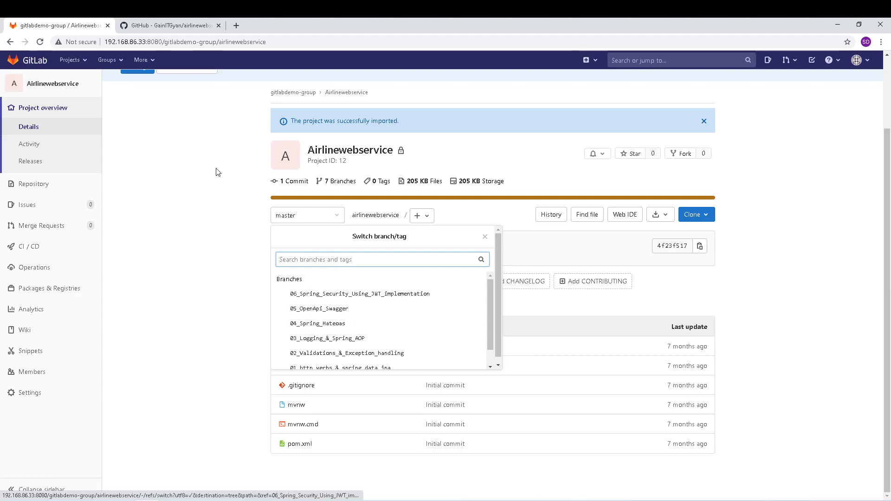
{"action": "left_click", "coordinate": [182, 26]}
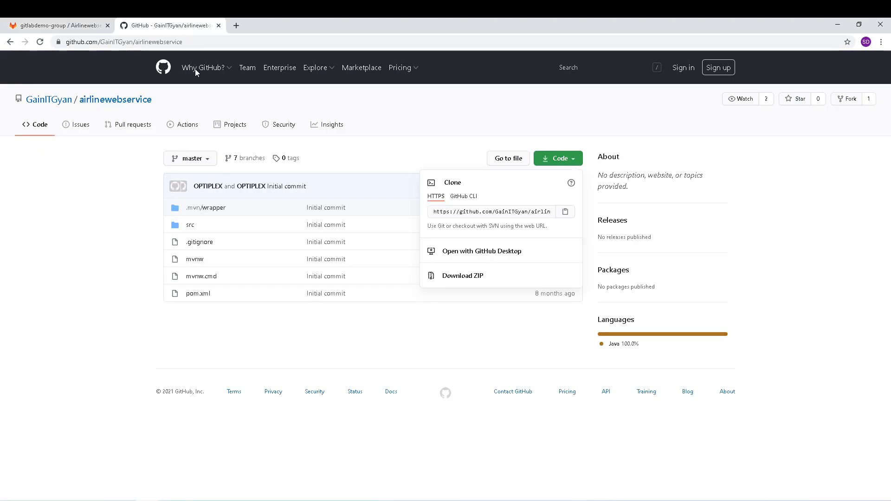
{"action": "left_click", "coordinate": [207, 162]}
{"action": "left_click", "coordinate": [208, 162]}
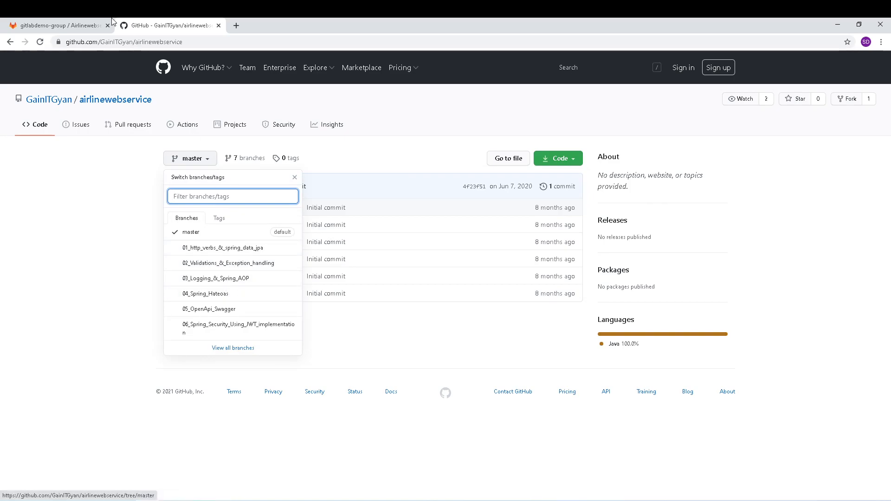
{"action": "left_click", "coordinate": [82, 25]}
{"action": "scroll", "coordinate": [427, 325], "scroll_direction": "down", "scroll_amount": 1}
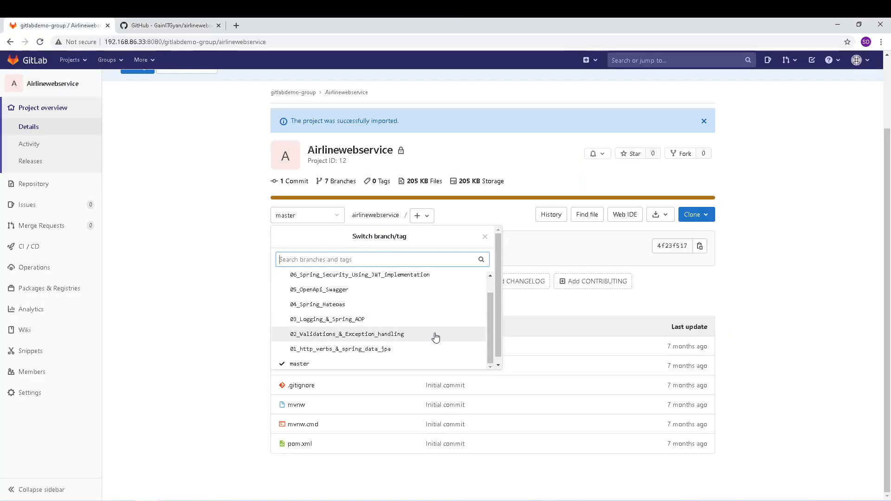
{"action": "left_click", "coordinate": [227, 280]}
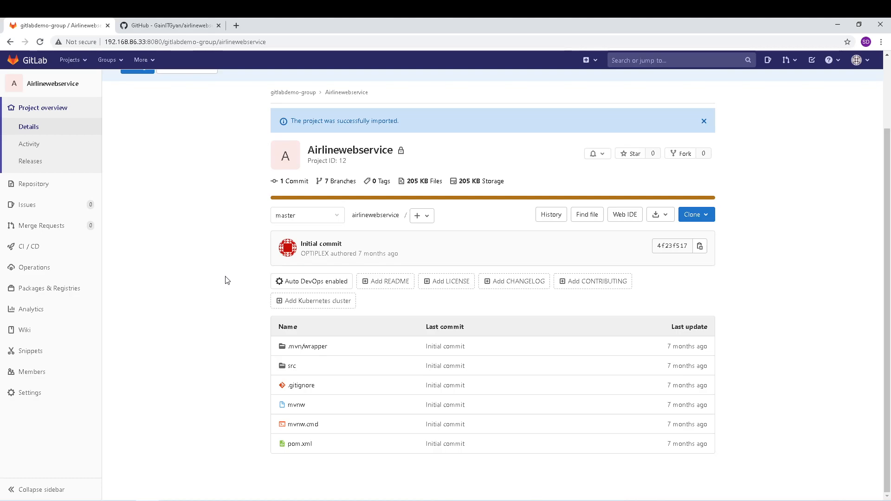
- Open gitlabdemo-group from your groups to review the projects it contains
{"action": "scroll", "coordinate": [252, 276], "scroll_direction": "up", "scroll_amount": 2}
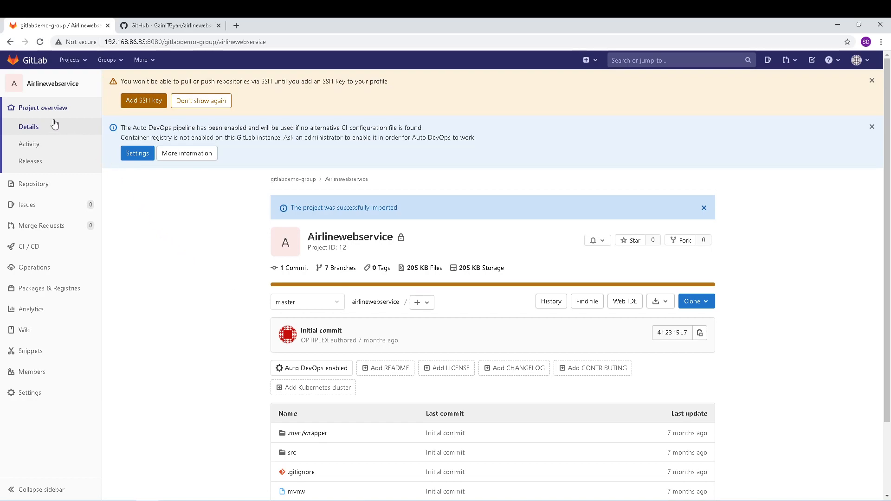
{"action": "left_click", "coordinate": [111, 60]}
{"action": "left_click", "coordinate": [122, 82]}
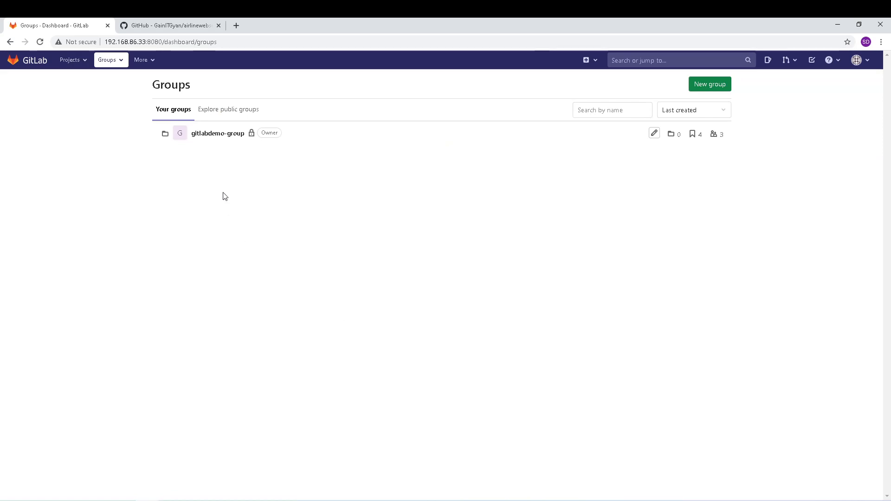
{"action": "left_click", "coordinate": [220, 134]}
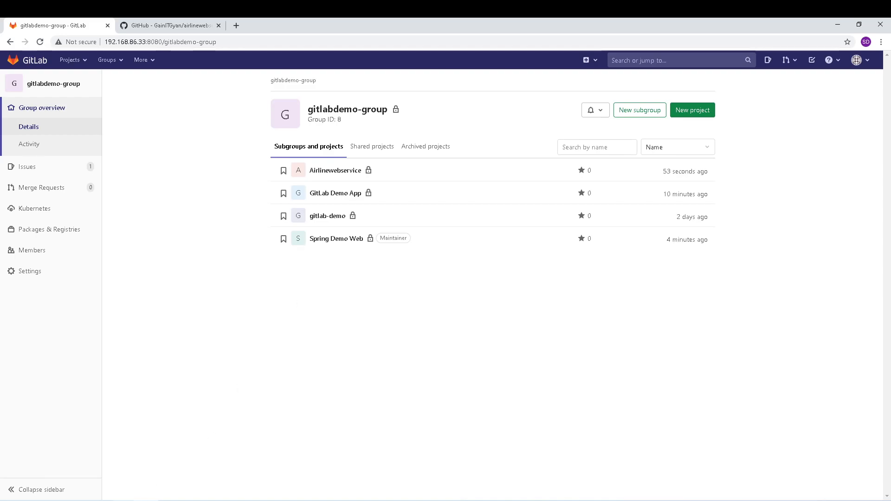
- Switch to Spring Tool Suite and start a new Spring Starter Project named springrestfulweb
{"action": "left_click", "coordinate": [141, 499]}
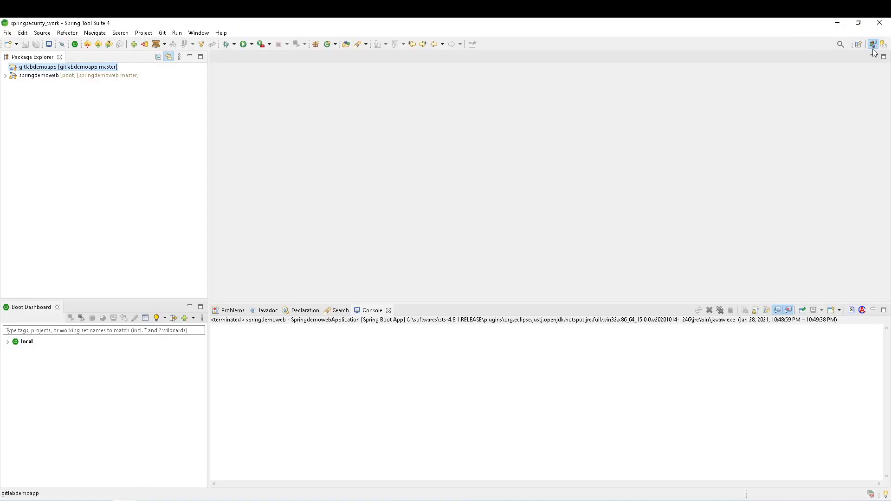
{"action": "right_click", "coordinate": [61, 99]}
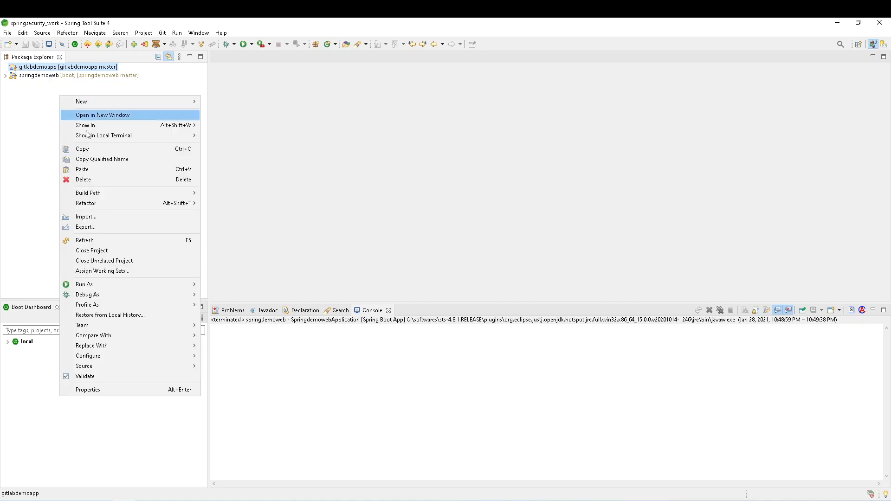
{"action": "mouse_move", "coordinate": [107, 102]}
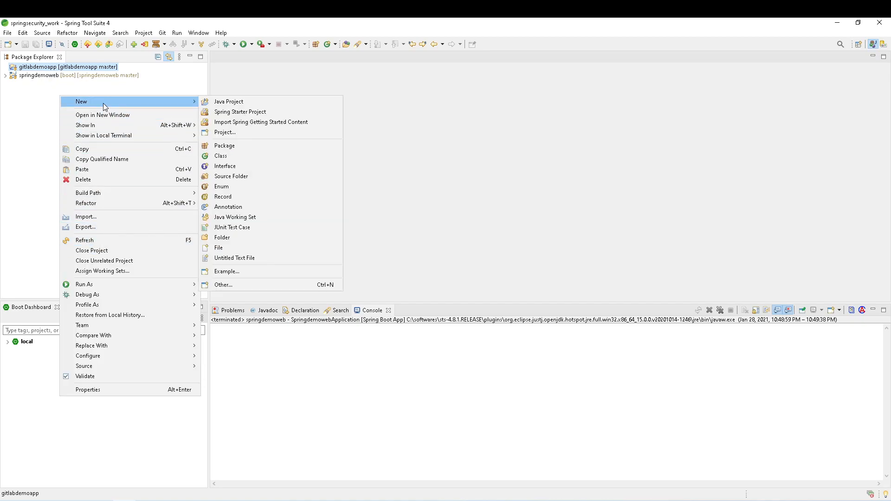
{"action": "left_click", "coordinate": [243, 113]}
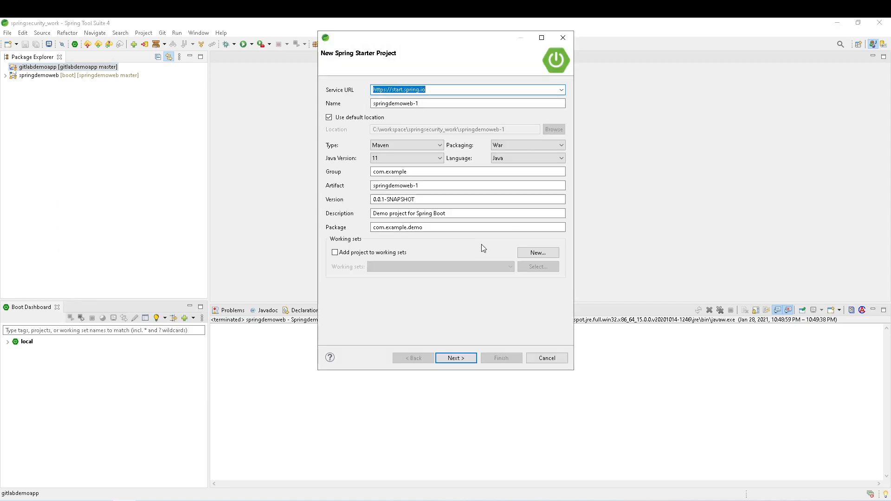
{"action": "left_click", "coordinate": [431, 103]}
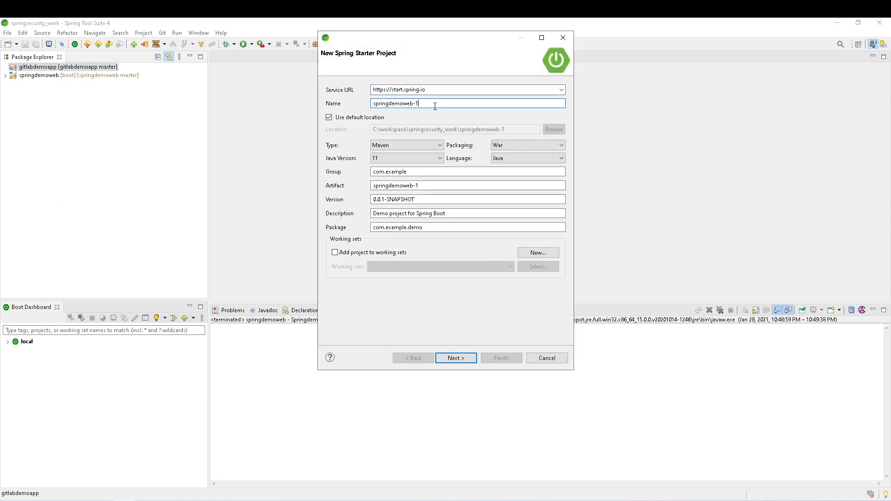
{"action": "key", "text": "BackSpace"}
{"action": "key", "text": "BackSpace"}
{"action": "key", "text": "BackSpace"}
{"action": "key", "text": "BackSpace"}
{"action": "key", "text": "BackSpace"}
{"action": "key", "text": "BackSpace"}
{"action": "key", "text": "BackSpace"}
{"action": "key", "text": "BackSpace"}
{"action": "key", "text": "BackSpace"}
{"action": "type", "text": "restful"}
- Set the project's packaging to Jar and select Spring Web as its dependency
{"action": "left_click", "coordinate": [509, 148]}
{"action": "left_click", "coordinate": [504, 154]}
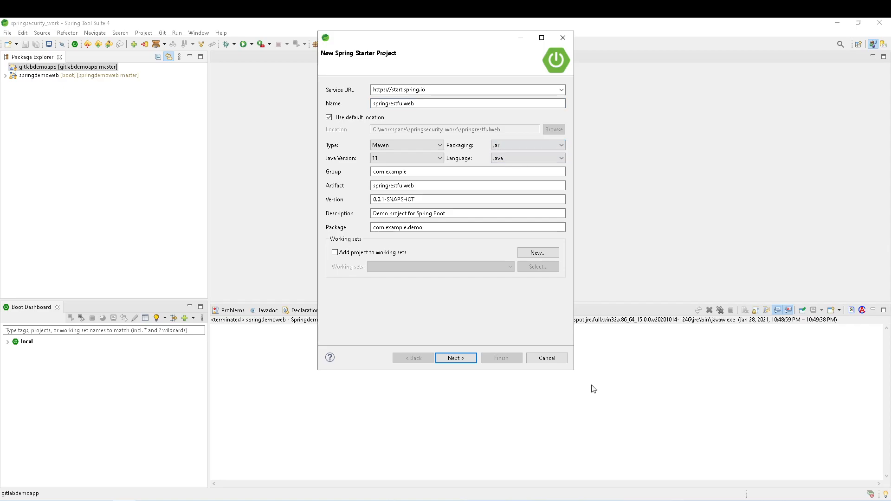
{"action": "left_click", "coordinate": [455, 358]}
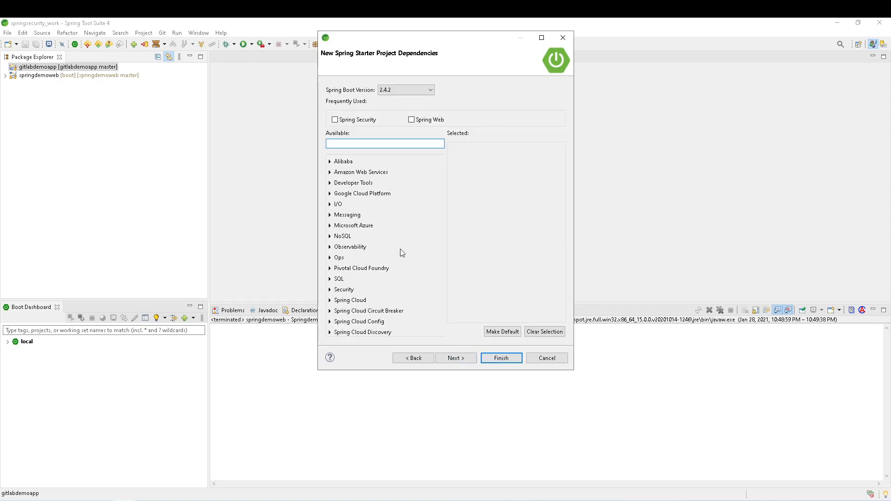
{"action": "left_click", "coordinate": [412, 120]}
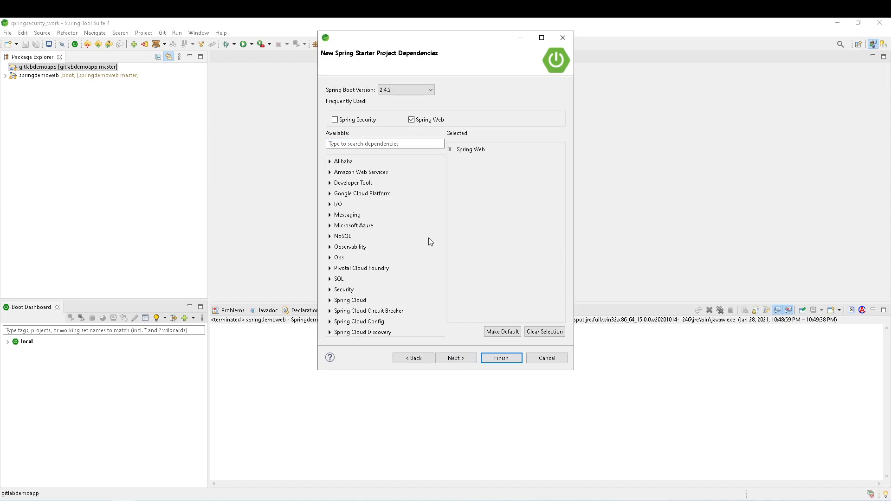
- Finish creating the springrestfulweb Spring Starter project and expand it to show its contents
{"action": "left_click", "coordinate": [456, 359]}
{"action": "left_click", "coordinate": [502, 358]}
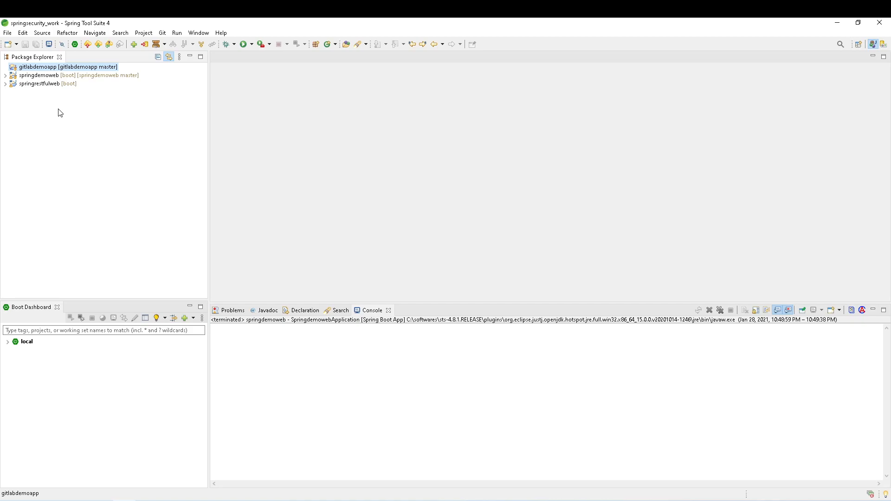
{"action": "left_click", "coordinate": [39, 85]}
{"action": "left_click", "coordinate": [5, 85]}
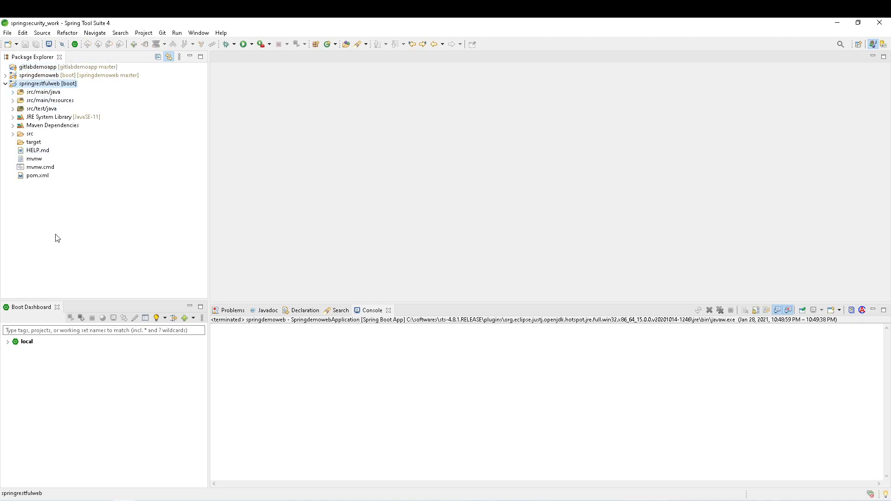
{"action": "right_click", "coordinate": [53, 87]}
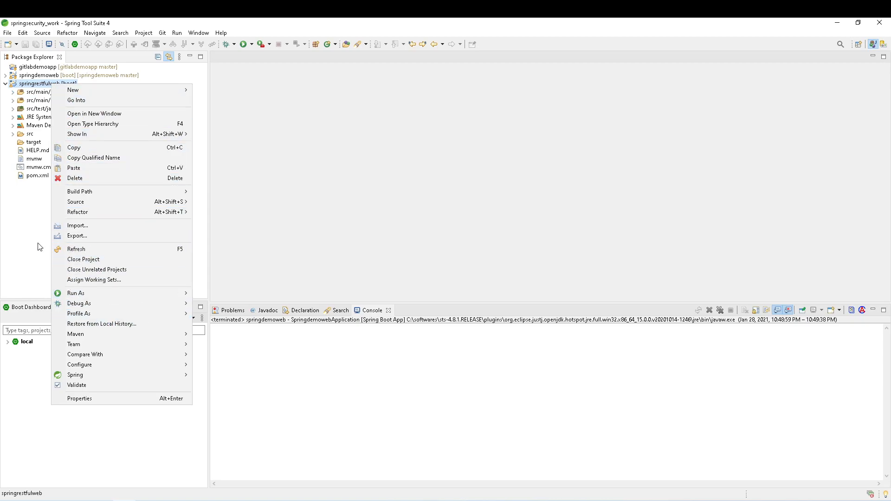
{"action": "left_click", "coordinate": [35, 259]}
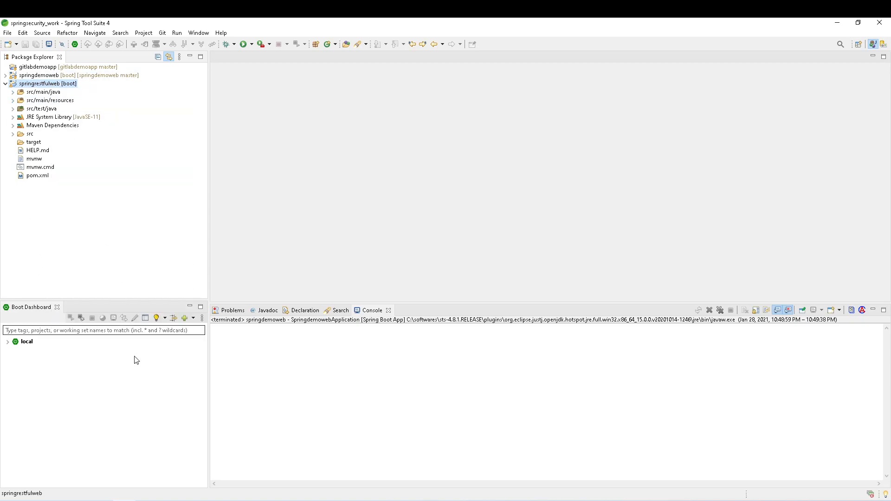
- Switch to GitLab and start a new blank project in gitlabdemo-group
{"action": "key", "text": "alt+Tab"}
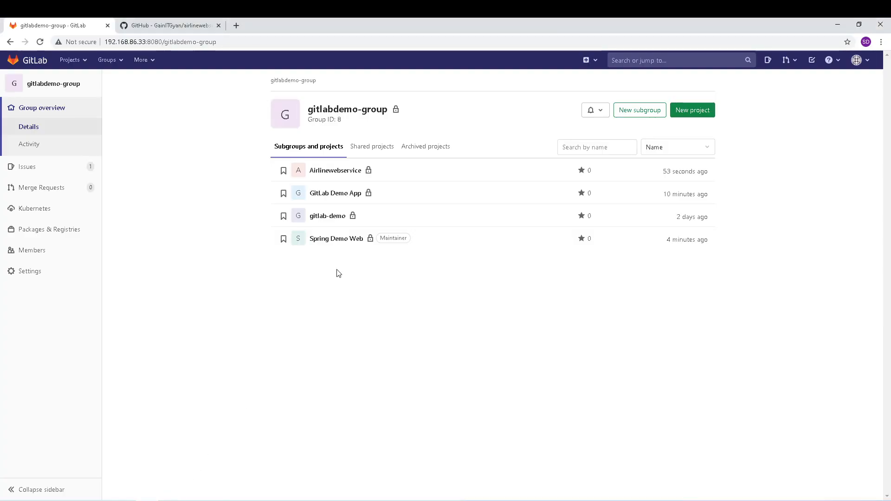
{"action": "left_click", "coordinate": [687, 113]}
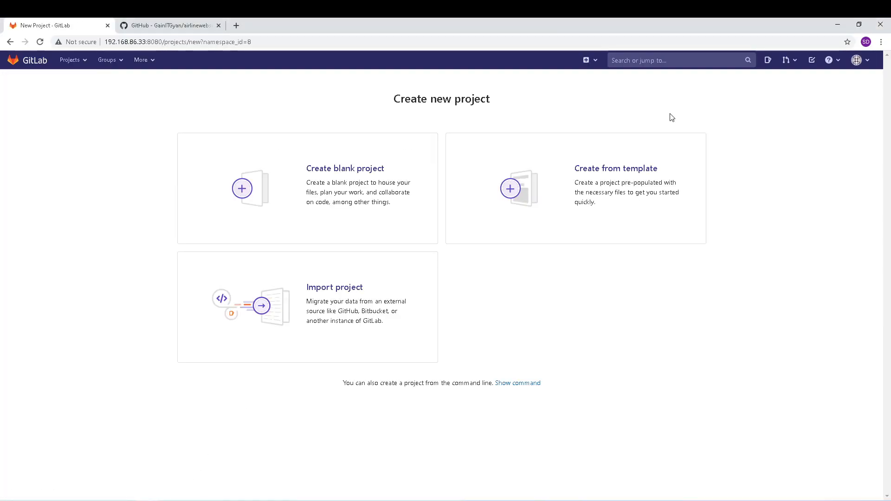
{"action": "left_click", "coordinate": [351, 171]}
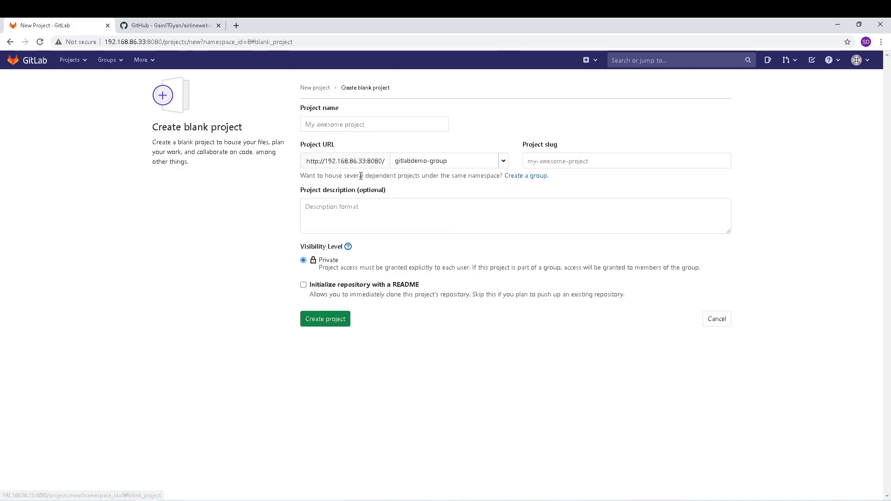
- Name the blank project springrestfulweb, matching the local project, and create it
{"action": "left_click", "coordinate": [364, 126]}
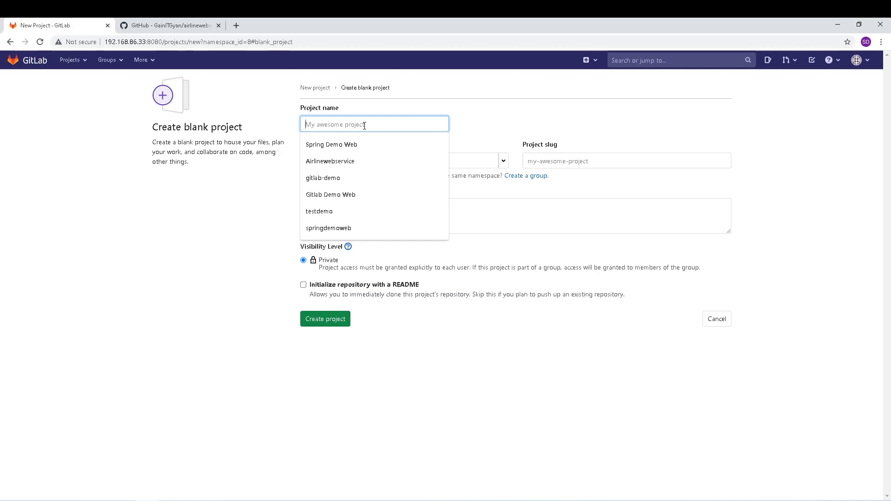
{"action": "type", "text": "springweb"}
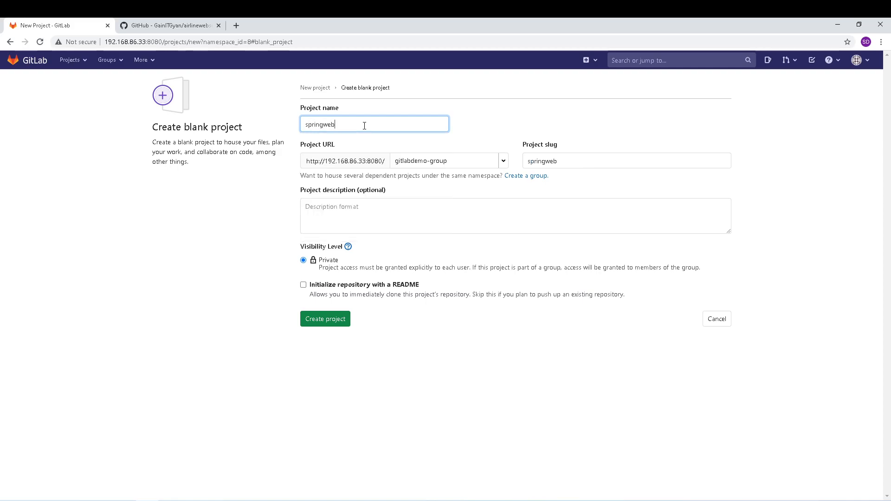
{"action": "key", "text": "alt+Tab"}
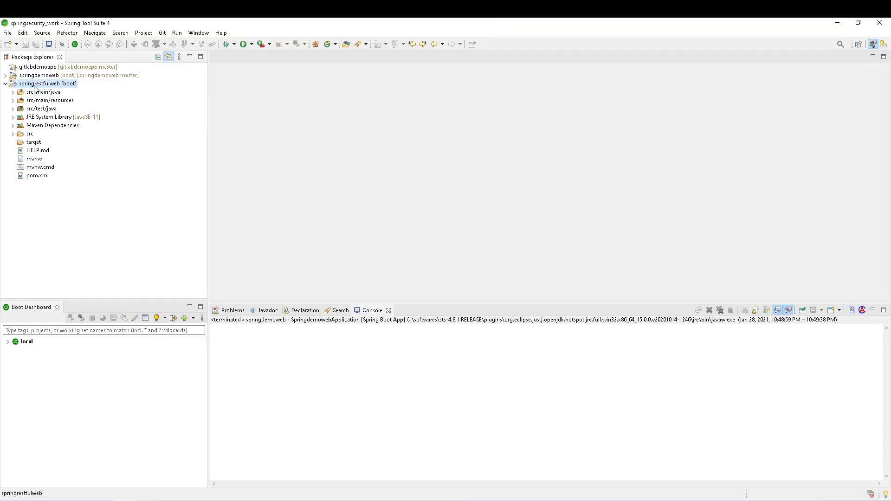
{"action": "key", "text": "alt+Tab"}
{"action": "key", "text": "BackSpace"}
{"action": "key", "text": "BackSpace"}
{"action": "key", "text": "BackSpace"}
{"action": "type", "text": "restfulweb"}
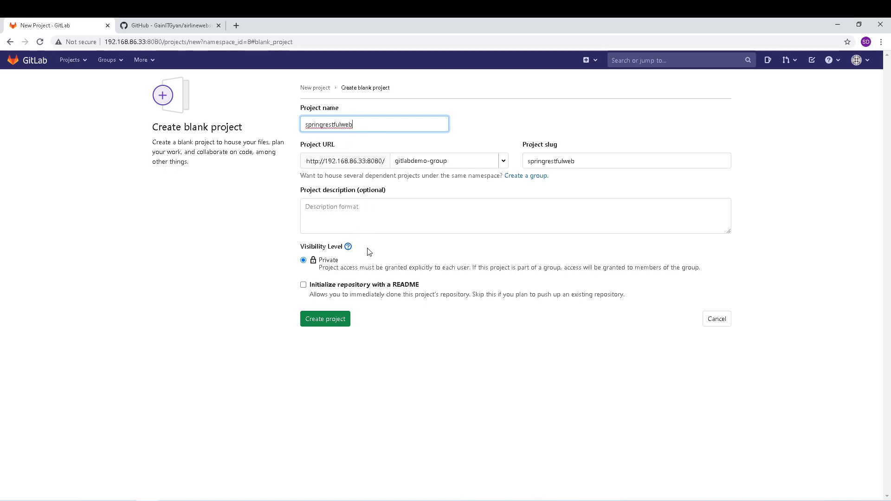
{"action": "left_click", "coordinate": [336, 320]}
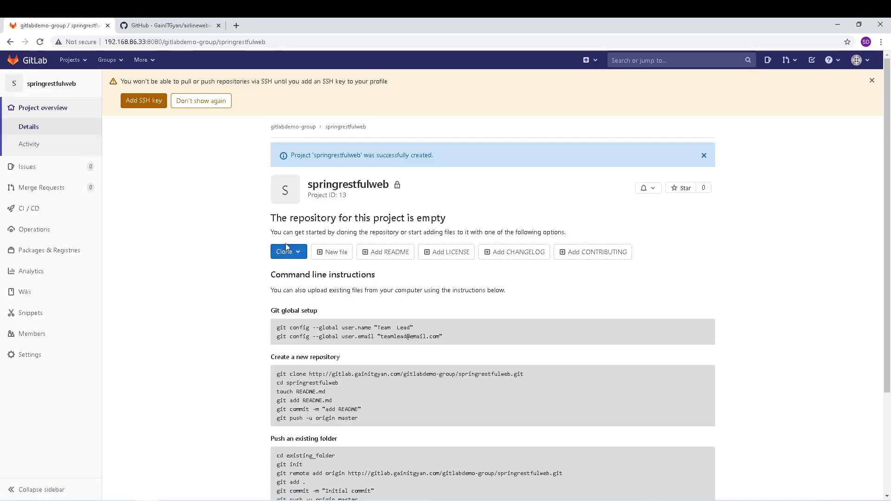
- Show the new GitLab project's clone URLs, then switch to Spring Tool Suite and review the team-sharing options for springrestfulweb
{"action": "left_click", "coordinate": [287, 248]}
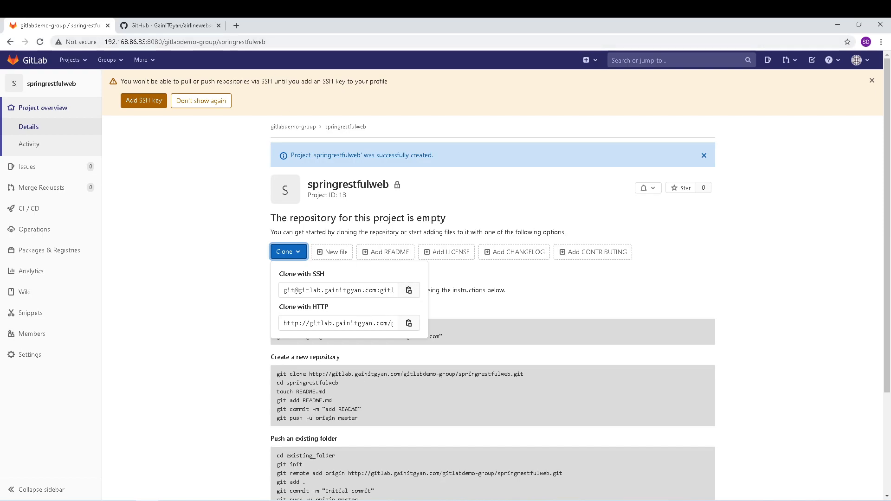
{"action": "left_click", "coordinate": [124, 466]}
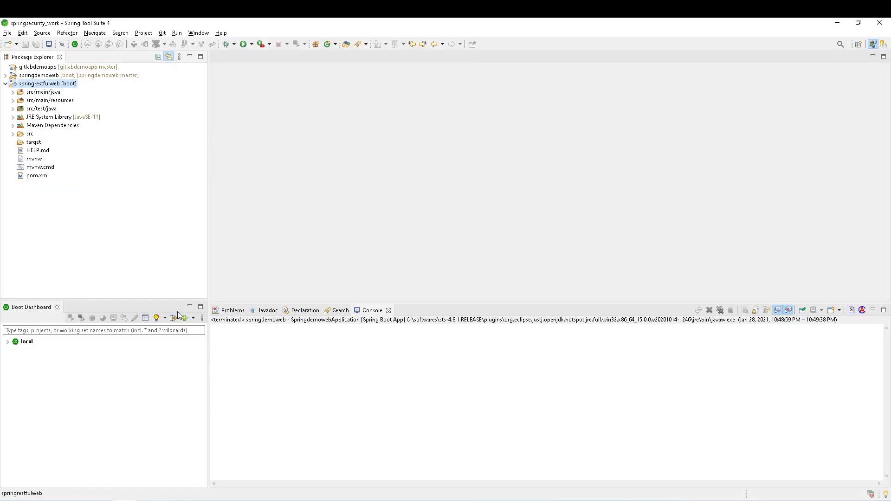
{"action": "right_click", "coordinate": [67, 89]}
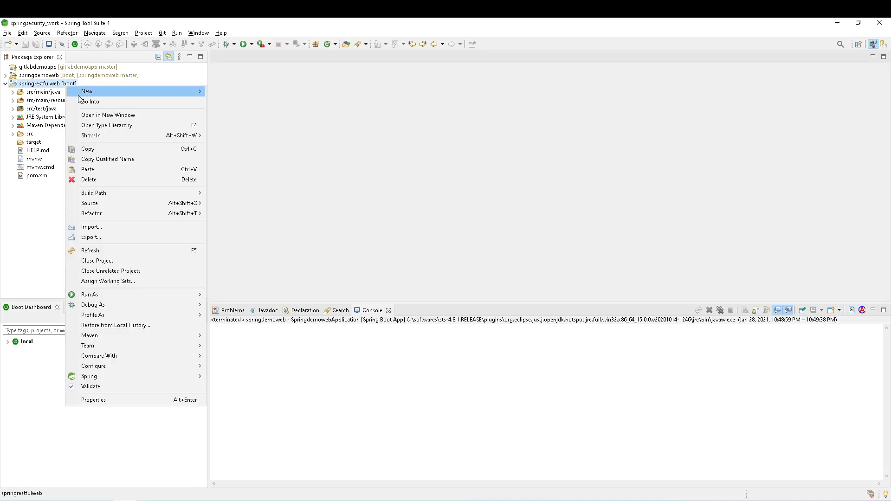
{"action": "mouse_move", "coordinate": [112, 350]}
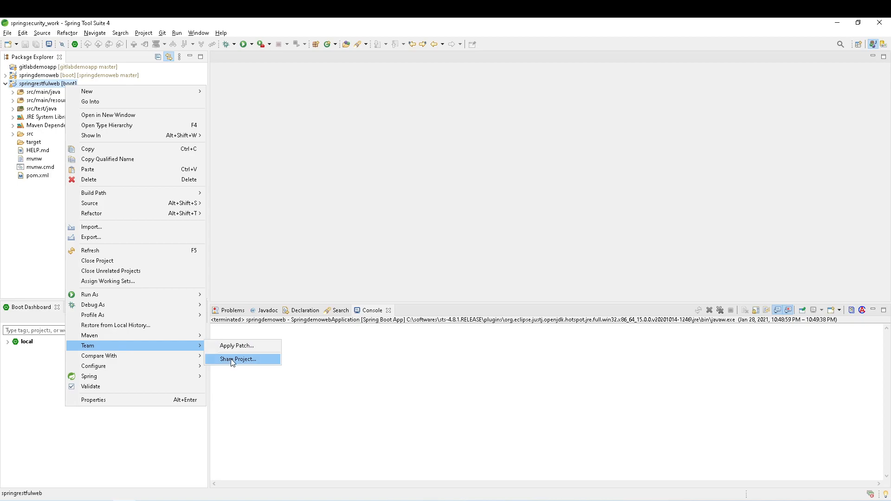
{"action": "left_click", "coordinate": [23, 221]}
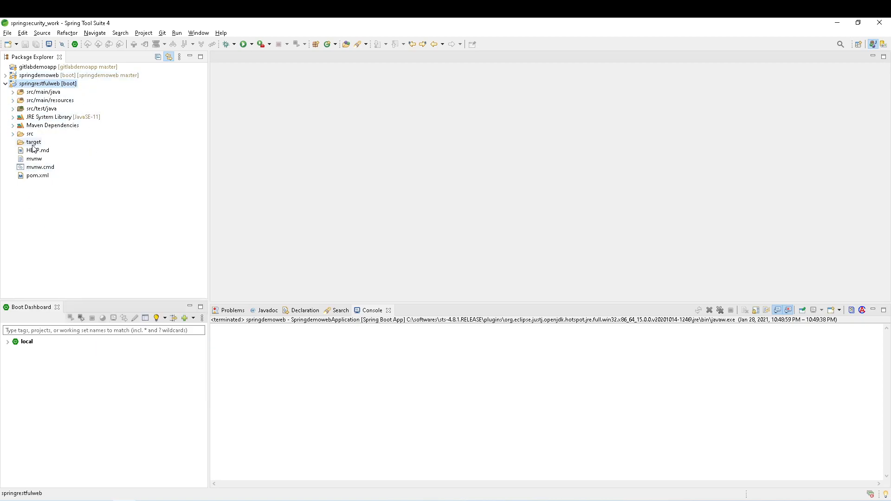
- Share the springrestfulweb project through Git, creating a repository in the project's own folder C:\workspace\springsecurity_work\springrestfulweb
{"action": "right_click", "coordinate": [46, 88]}
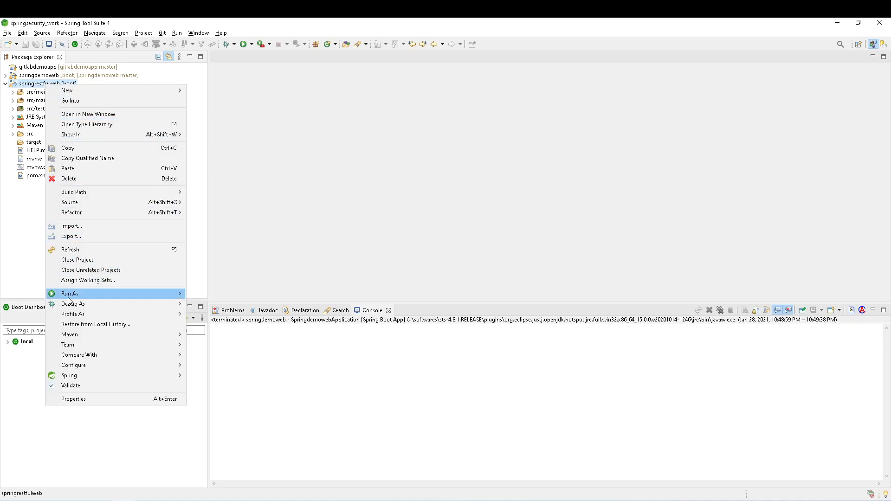
{"action": "mouse_move", "coordinate": [68, 346]}
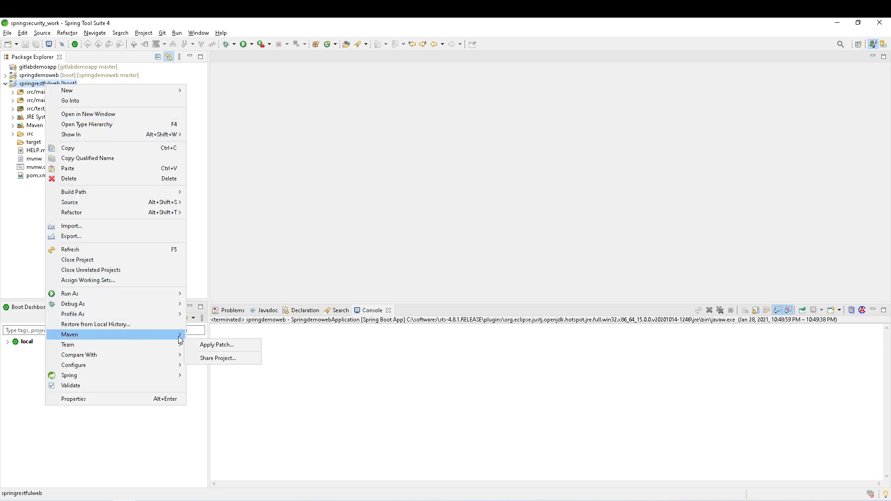
{"action": "left_click", "coordinate": [216, 360]}
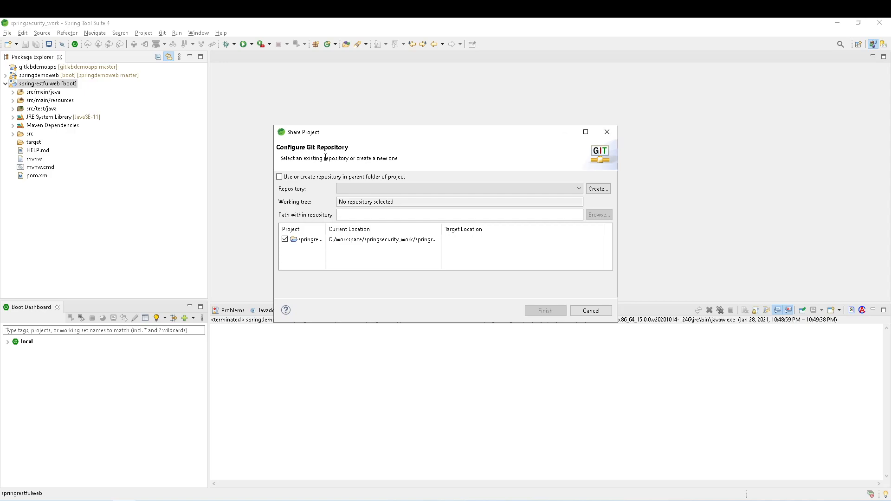
{"action": "left_click", "coordinate": [279, 176]}
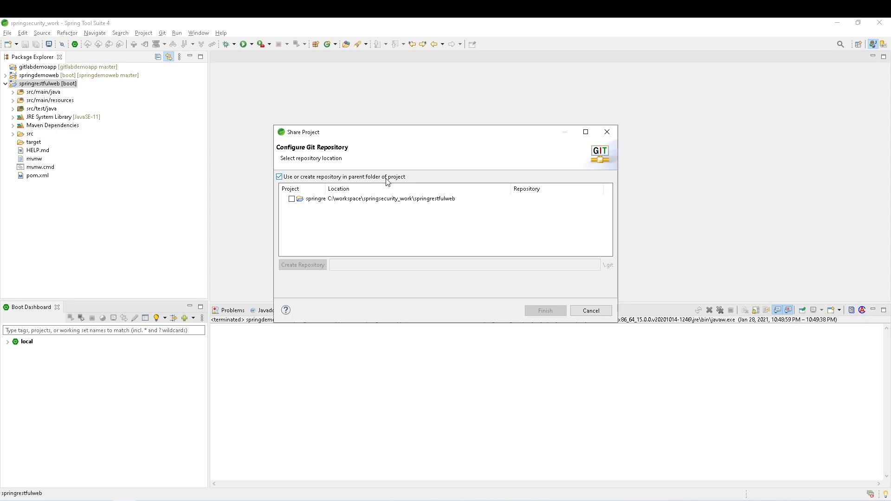
{"action": "left_click", "coordinate": [295, 200]}
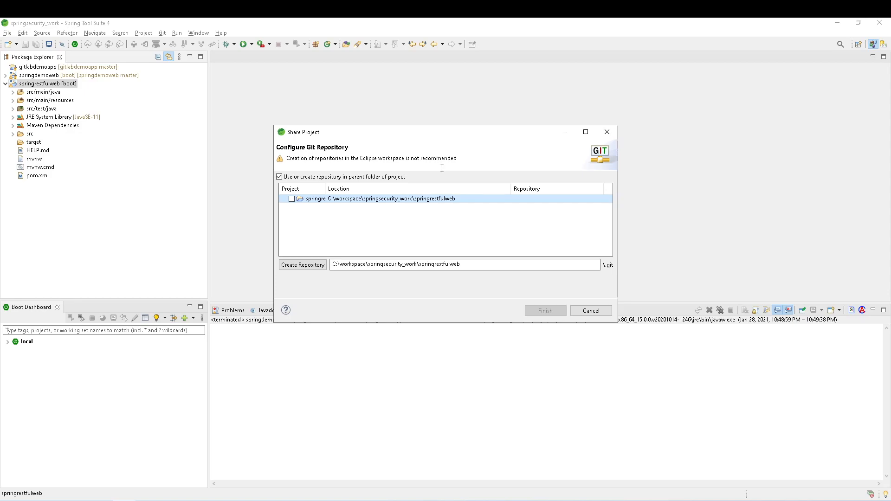
{"action": "left_click", "coordinate": [311, 268]}
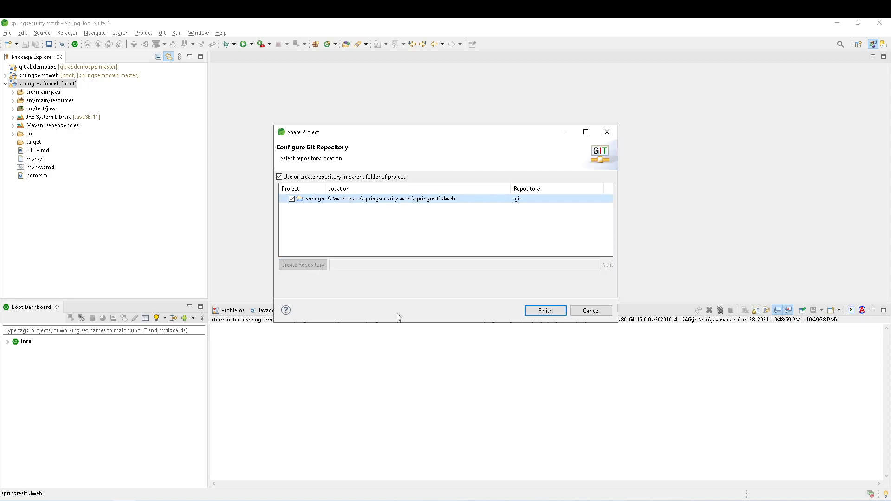
{"action": "left_click", "coordinate": [545, 311]}
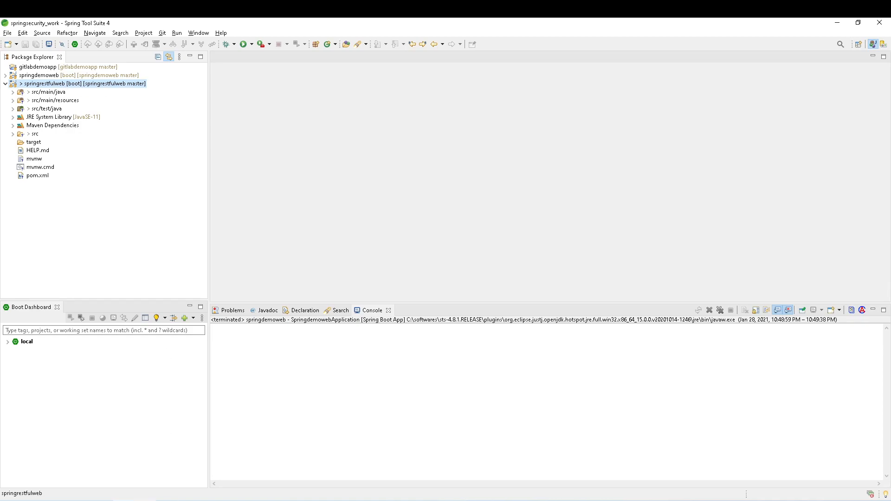
- Open the Git perspective, collapse the gitlabdemoapp repository, and expand the springrestfulweb repository and its branches
{"action": "key", "text": "alt+Tab"}
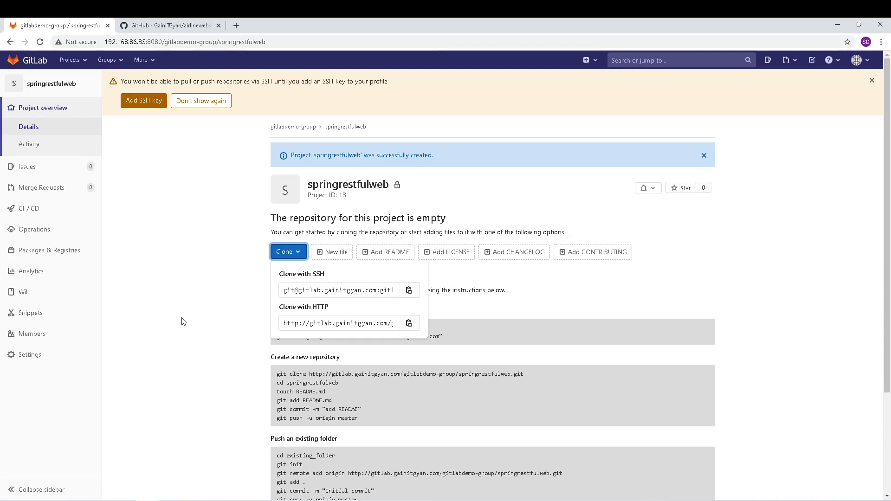
{"action": "key", "text": "alt+Tab"}
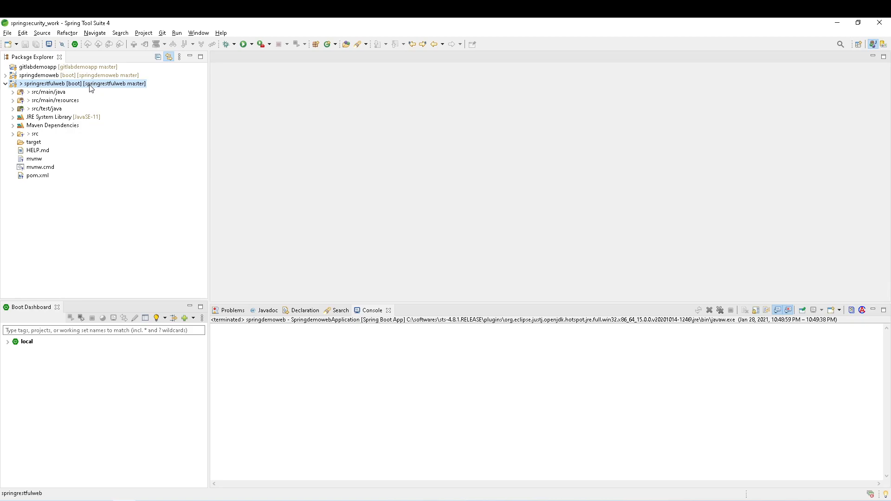
{"action": "left_click", "coordinate": [884, 44]}
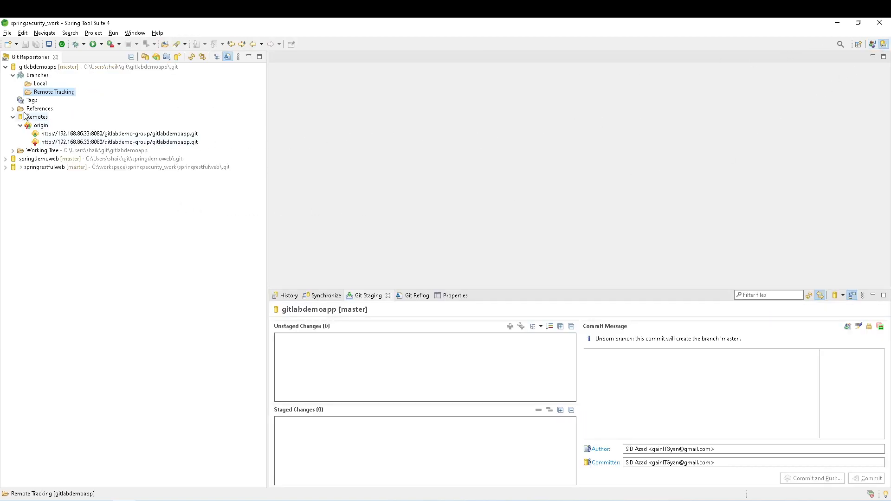
{"action": "left_click", "coordinate": [5, 67]}
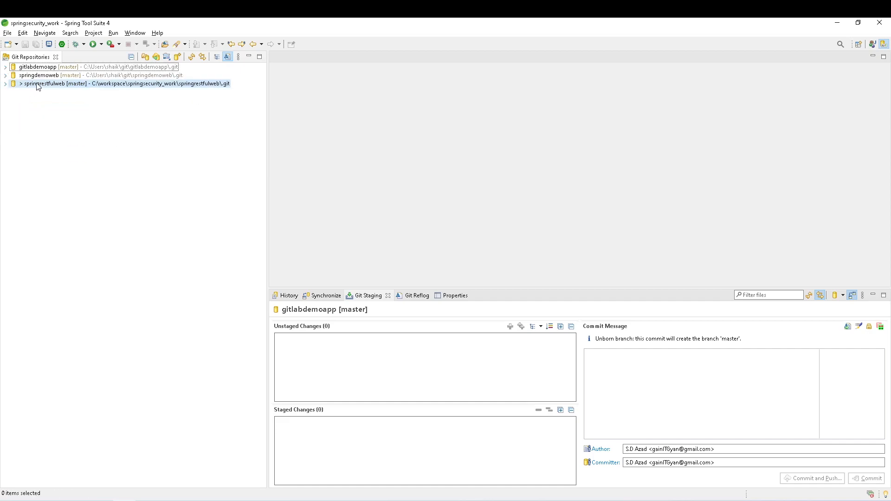
{"action": "left_click", "coordinate": [38, 87]}
{"action": "left_click", "coordinate": [5, 83]}
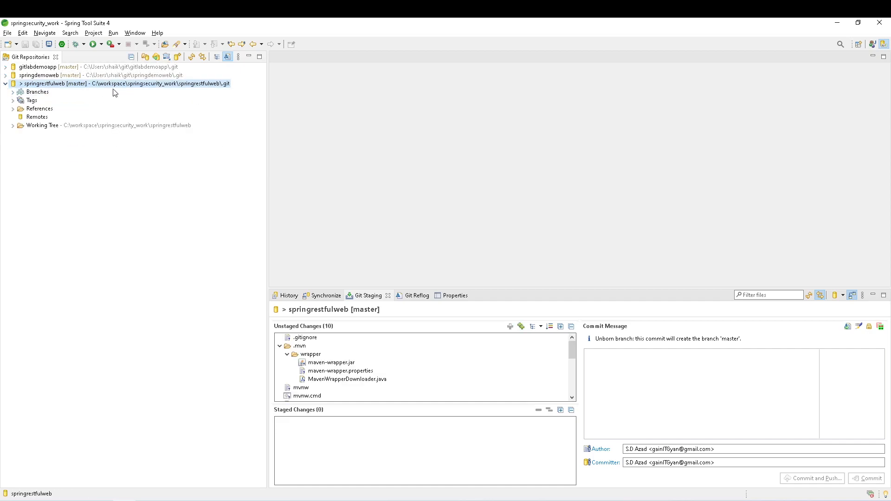
{"action": "left_click", "coordinate": [13, 91]}
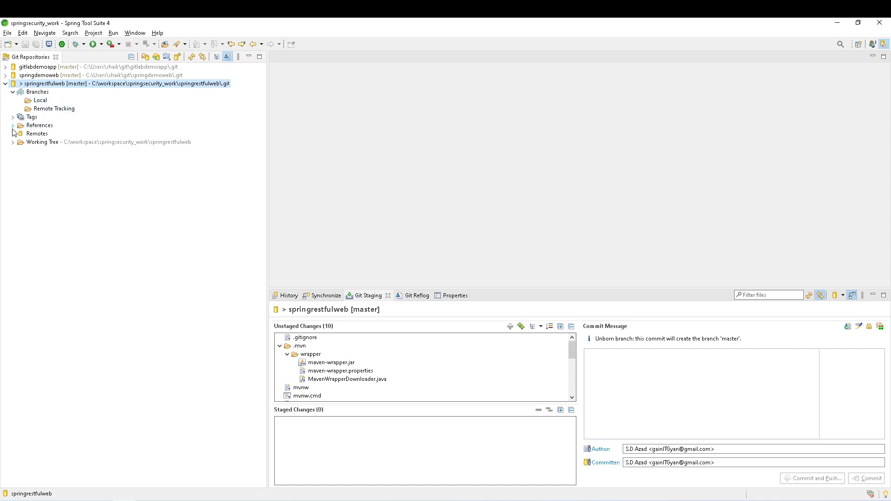
- Create a remote named origin for springrestfulweb, configured for push, and open its URI selection
{"action": "left_click", "coordinate": [36, 136]}
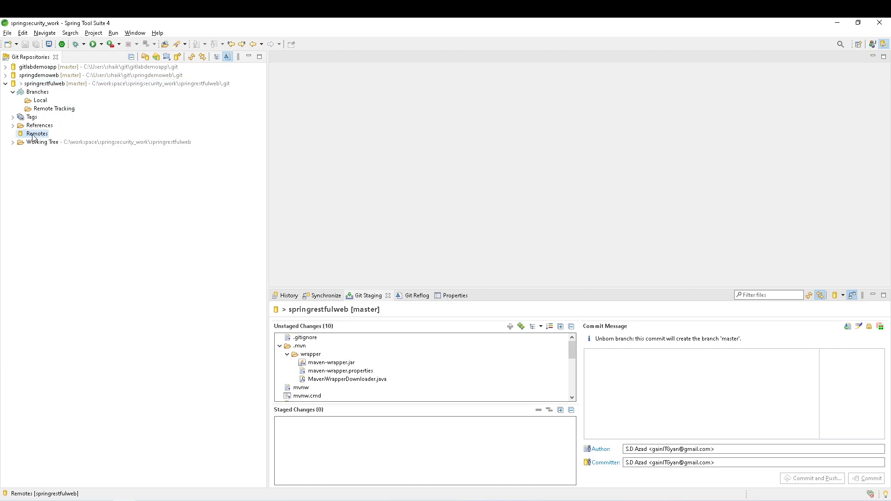
{"action": "right_click", "coordinate": [33, 138]}
{"action": "left_click", "coordinate": [56, 141]}
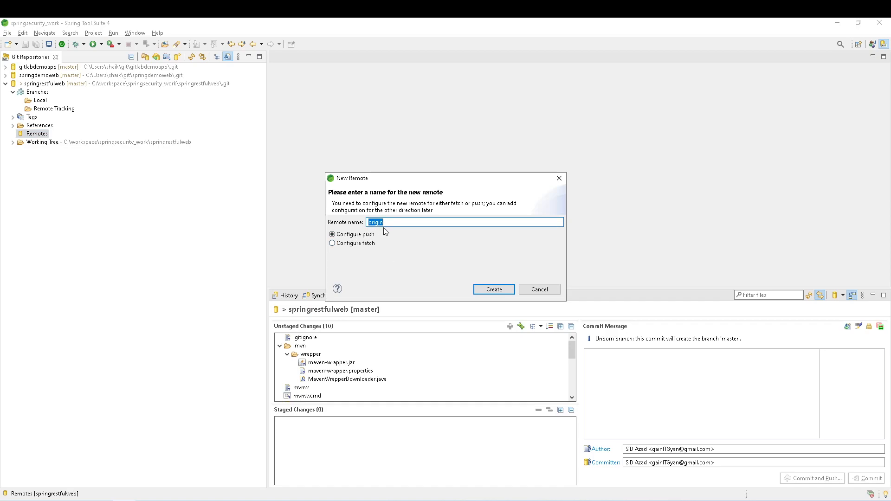
{"action": "left_click", "coordinate": [493, 291]}
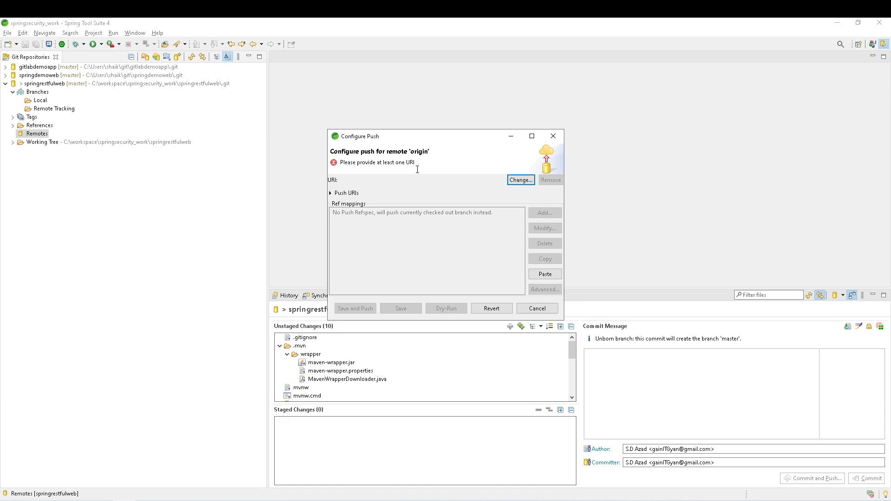
{"action": "left_click", "coordinate": [520, 180]}
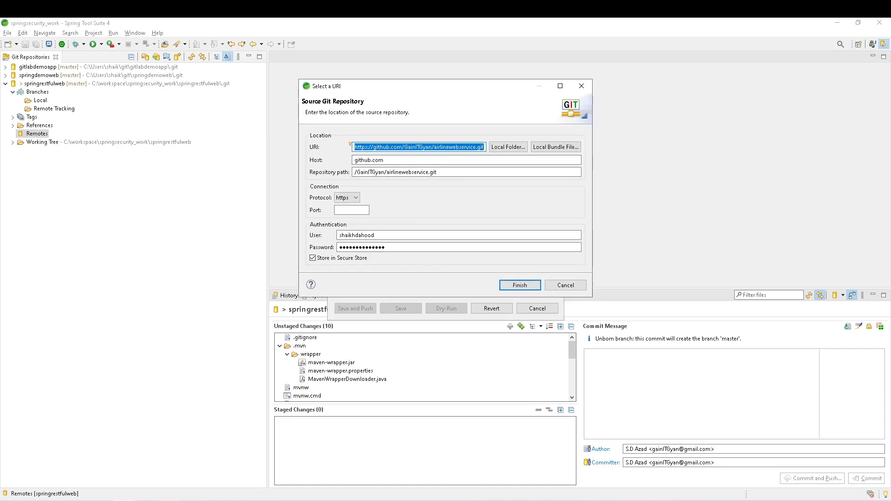
- Copy the HTTP clone URL from the GitLab project in the browser and use it as the remote's URI in Spring Tool Suite
{"action": "key", "text": "alt+Tab"}
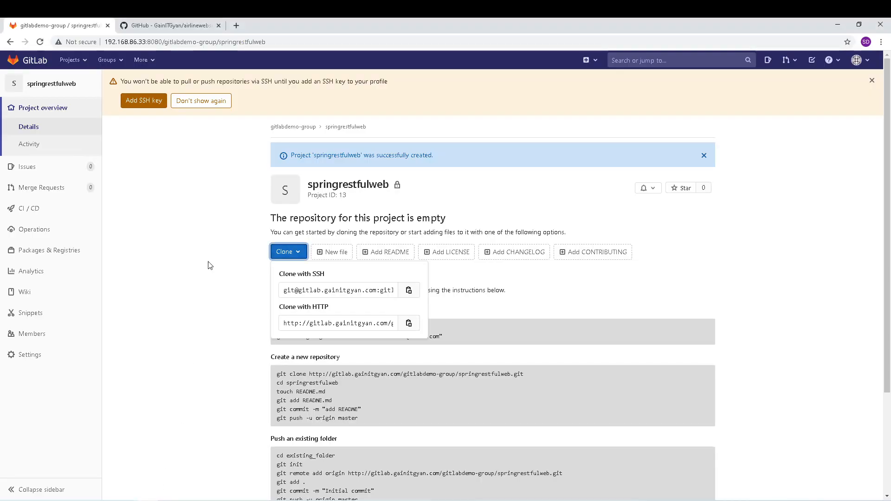
{"action": "left_click", "coordinate": [408, 324]}
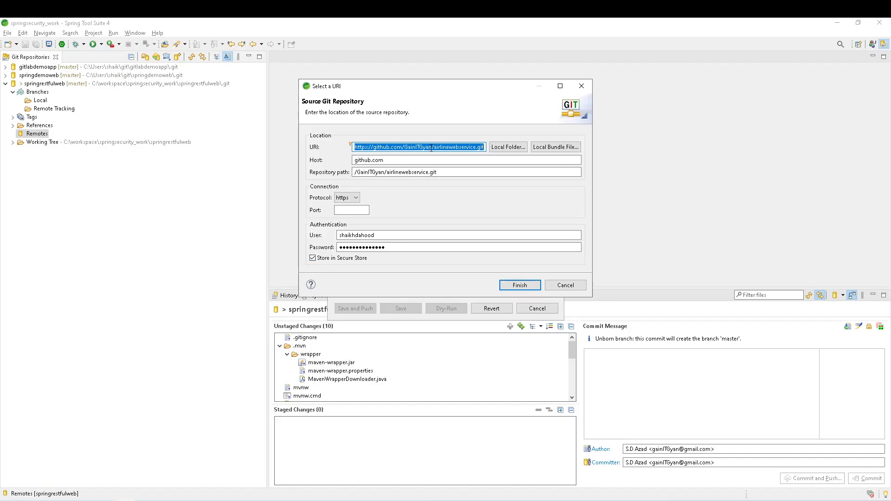
{"action": "left_click", "coordinate": [431, 149]}
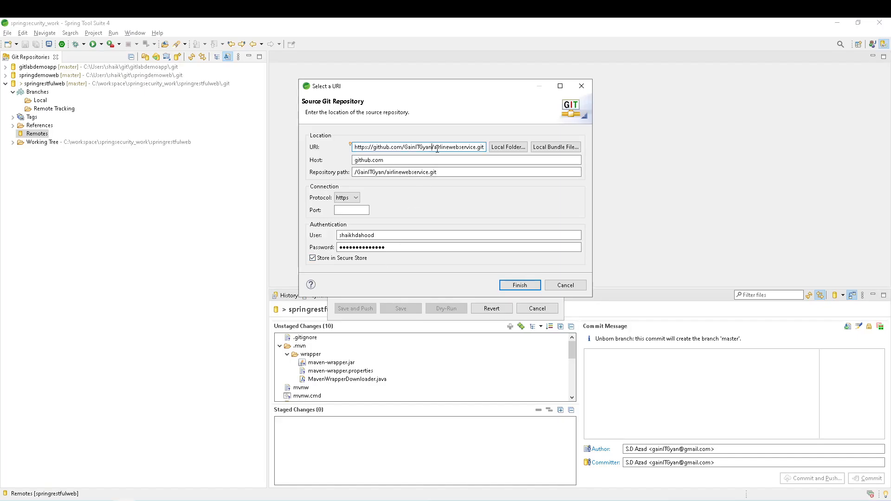
{"action": "key", "text": "ctrl+a"}
{"action": "key", "text": "ctrl+v"}
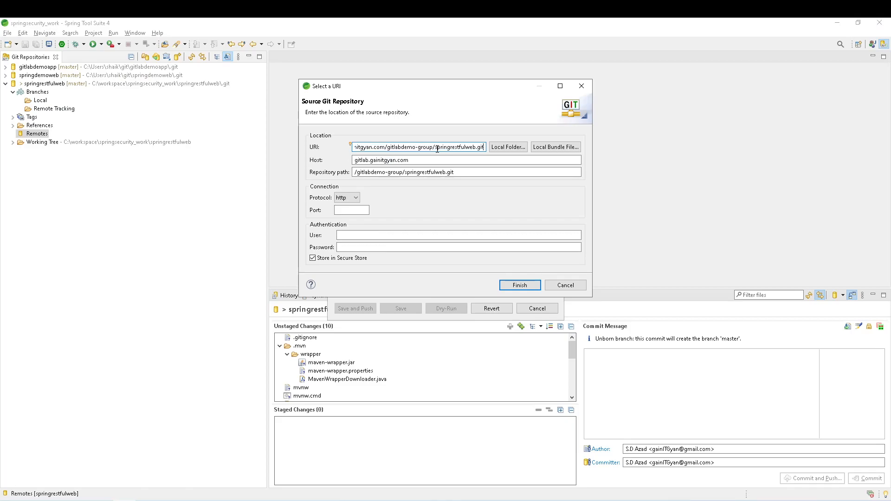
- Replace the host in the remote's URI with 192.168.86.33:8080, copied from the GitLab page's browser address
{"action": "left_click", "coordinate": [380, 148]}
{"action": "key", "text": "Home"}
{"action": "key", "text": "alt+Tab"}
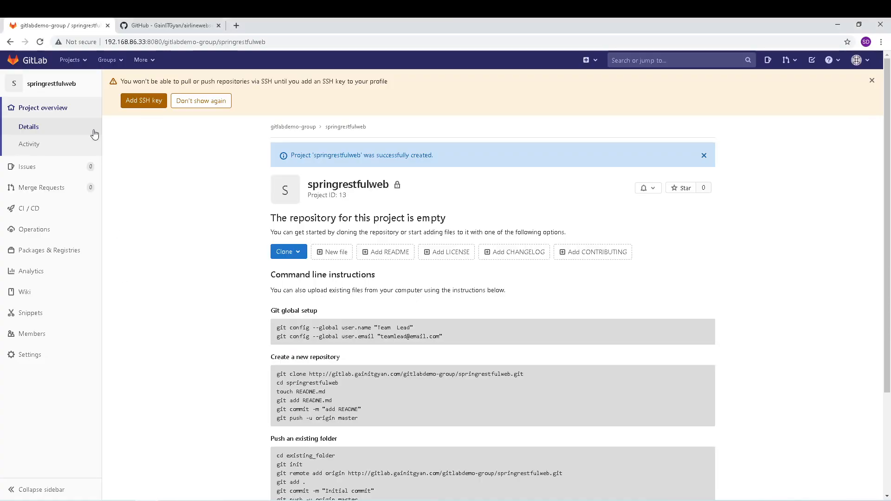
{"action": "left_click_drag", "start_coordinate": [105, 42], "coordinate": [164, 44]}
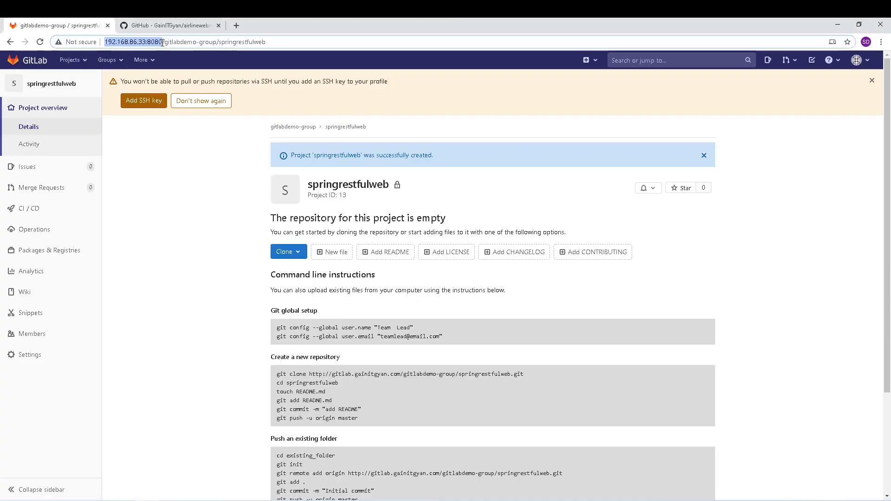
{"action": "key", "text": "alt+Tab"}
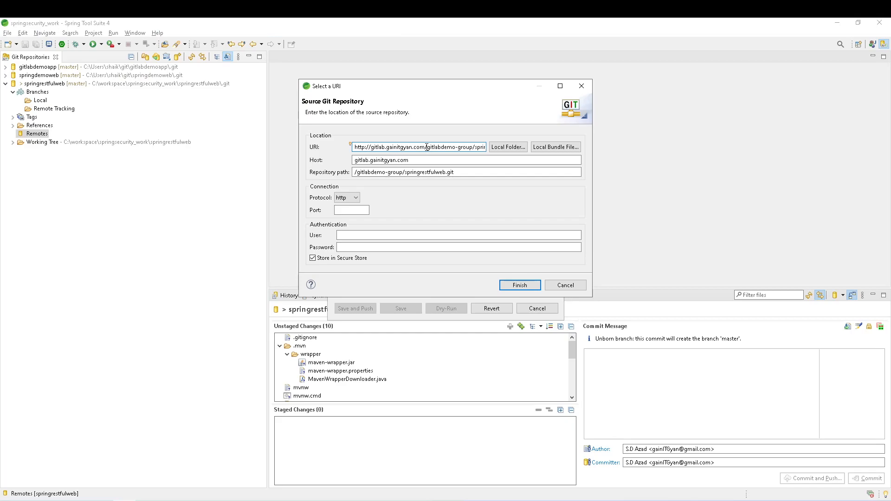
{"action": "left_click_drag", "start_coordinate": [425, 147], "coordinate": [336, 147]}
{"action": "key", "text": "ctrl+v"}
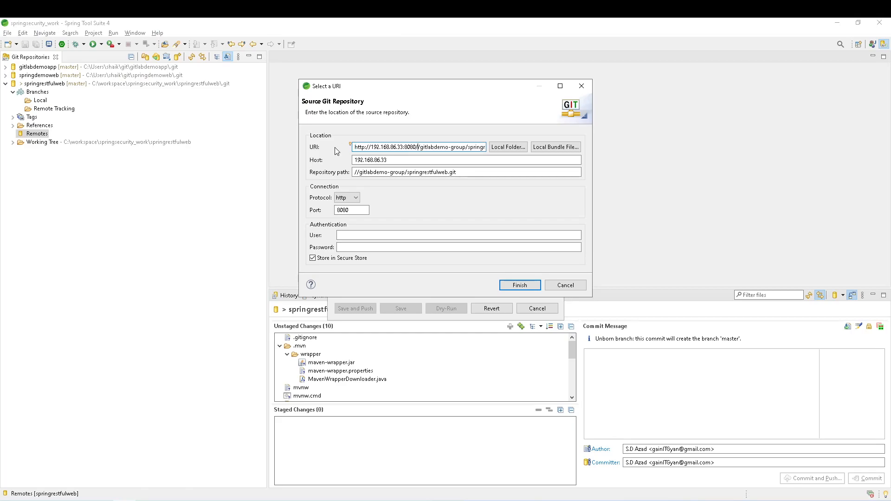
- Enter the GitLab user name and password for the remote, then save the push configuration without pushing
{"action": "left_click", "coordinate": [360, 235]}
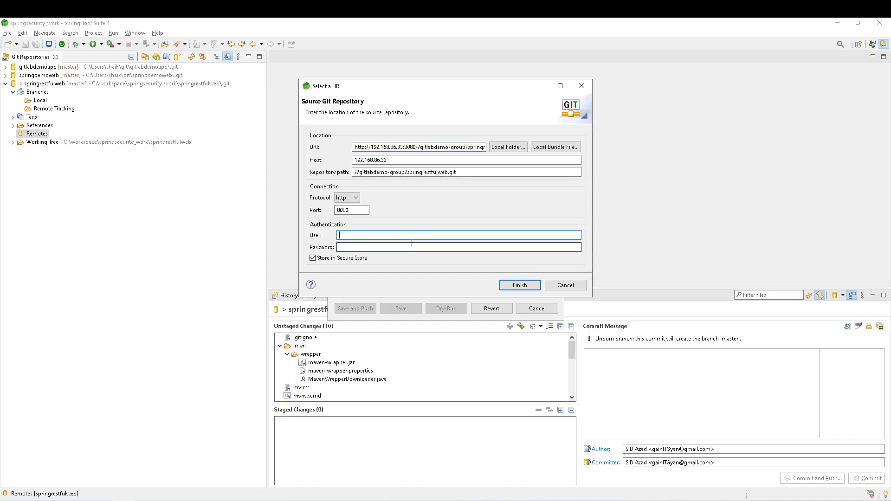
{"action": "type", "text": "teamleaduser"}
{"action": "key", "text": "Tab"}
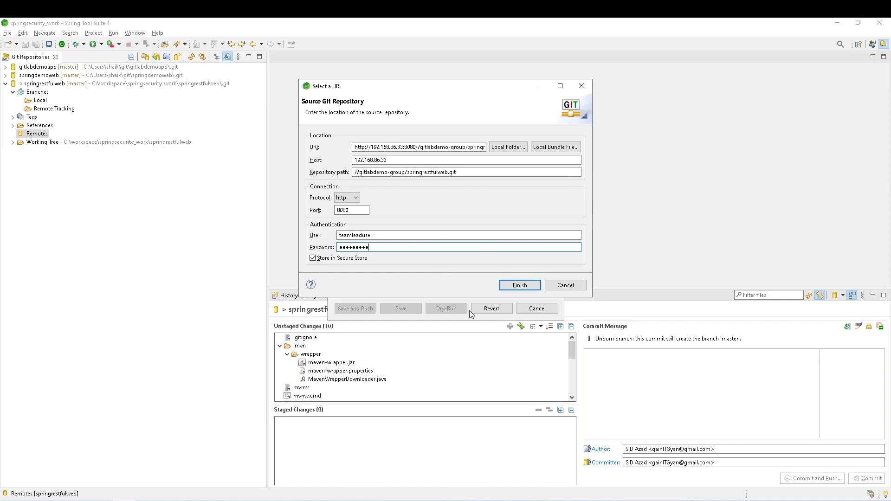
{"action": "left_click", "coordinate": [519, 286]}
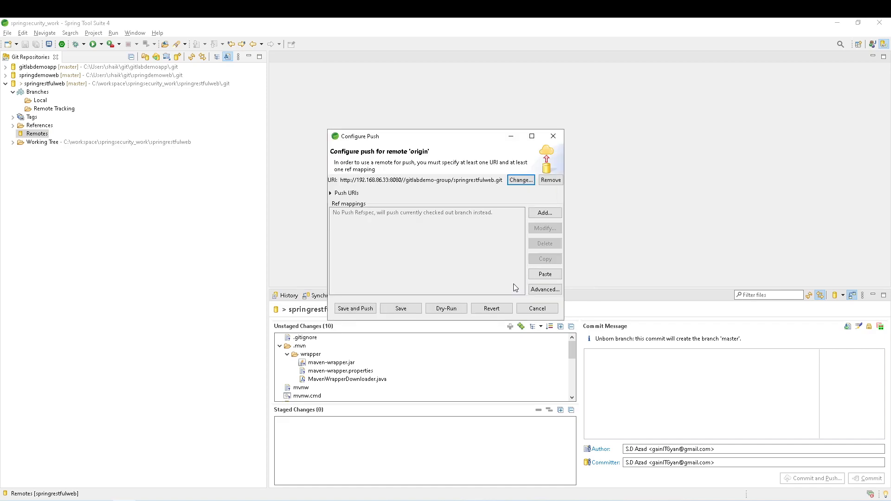
{"action": "left_click", "coordinate": [401, 308]}
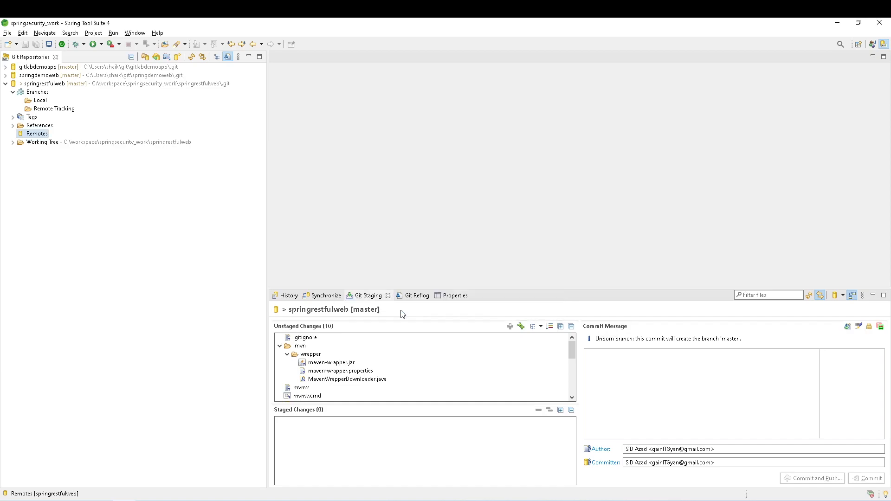
- Expand the origin remote to check its URLs, then enlarge the Git Staging view and review springrestfulweb's unstaged files
{"action": "left_click", "coordinate": [14, 135]}
{"action": "left_click", "coordinate": [20, 143]}
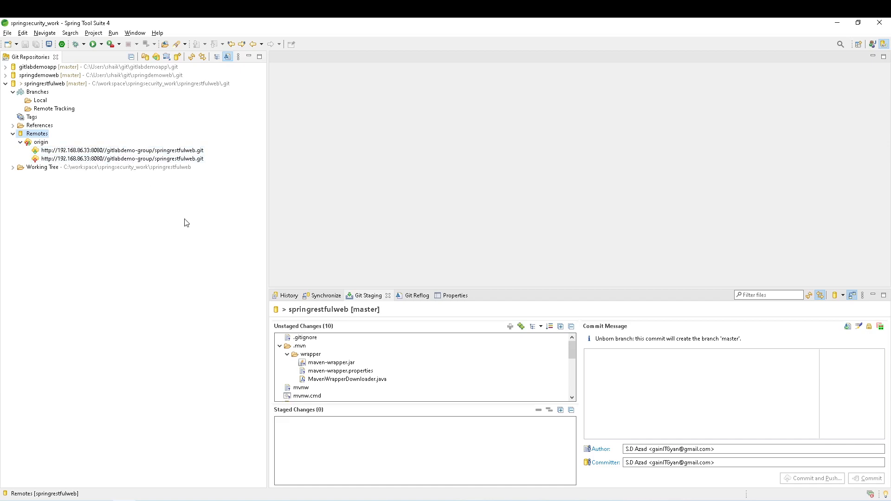
{"action": "scroll", "coordinate": [339, 370], "scroll_direction": "down", "scroll_amount": 4}
{"action": "scroll", "coordinate": [340, 369], "scroll_direction": "up", "scroll_amount": 4}
{"action": "left_click_drag", "start_coordinate": [484, 287], "coordinate": [447, 151]}
{"action": "left_click", "coordinate": [50, 85]}
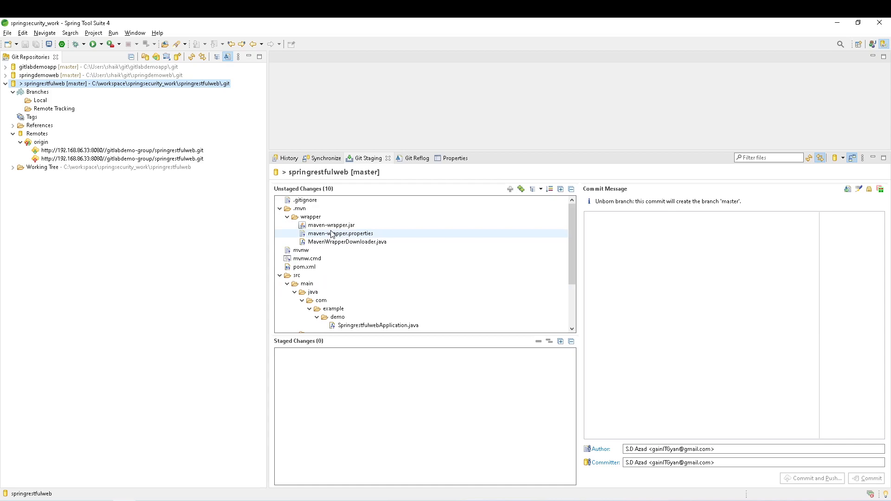
{"action": "scroll", "coordinate": [331, 242], "scroll_direction": "down", "scroll_amount": 3}
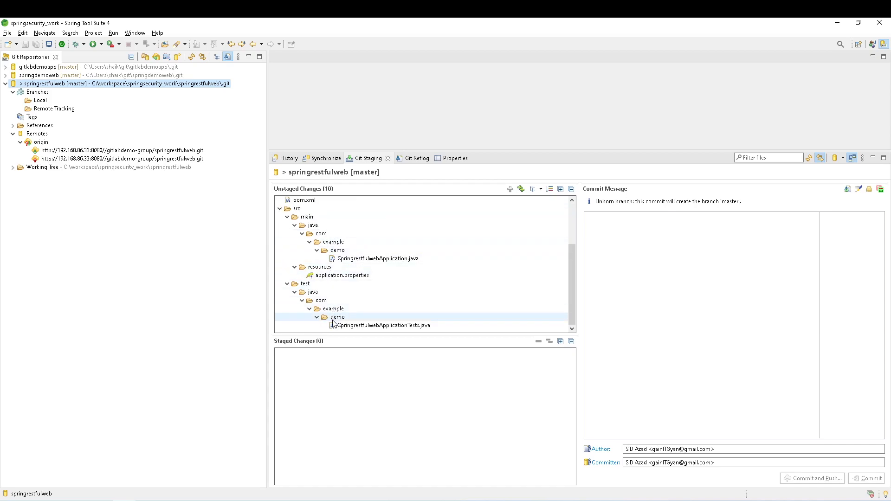
{"action": "scroll", "coordinate": [333, 324], "scroll_direction": "up", "scroll_amount": 3}
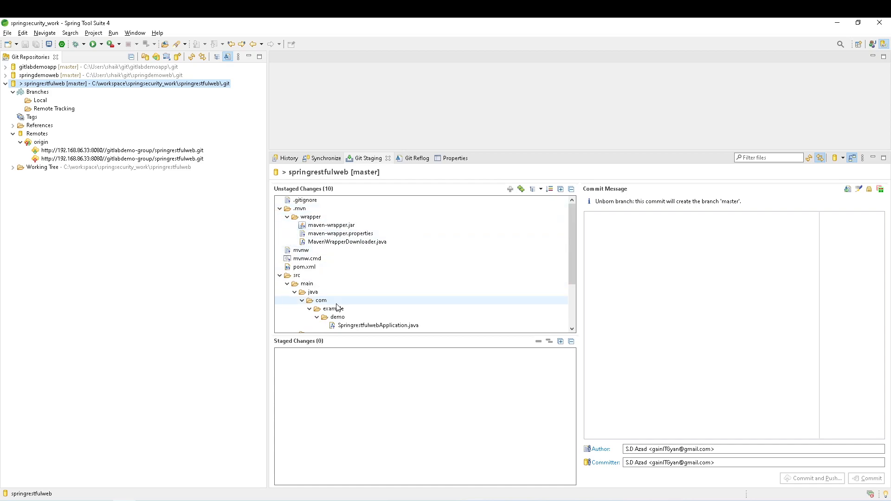
{"action": "scroll", "coordinate": [314, 241], "scroll_direction": "down", "scroll_amount": 2}
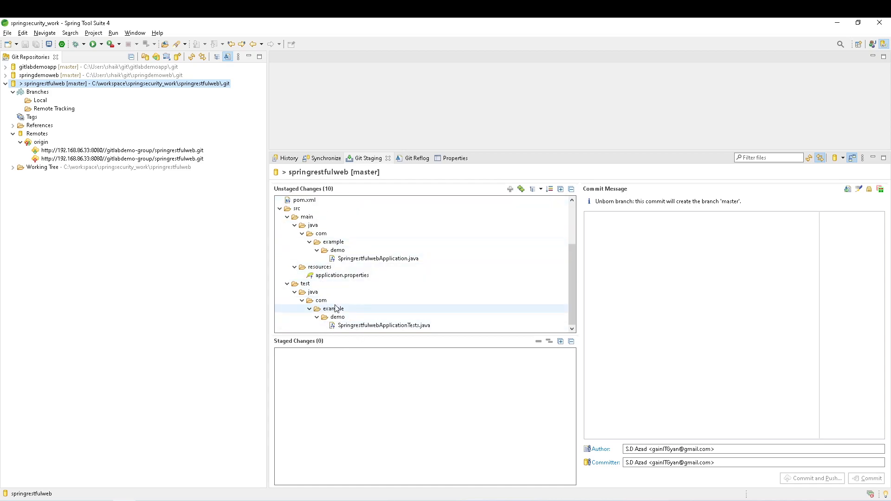
{"action": "scroll", "coordinate": [334, 311], "scroll_direction": "up", "scroll_amount": 2}
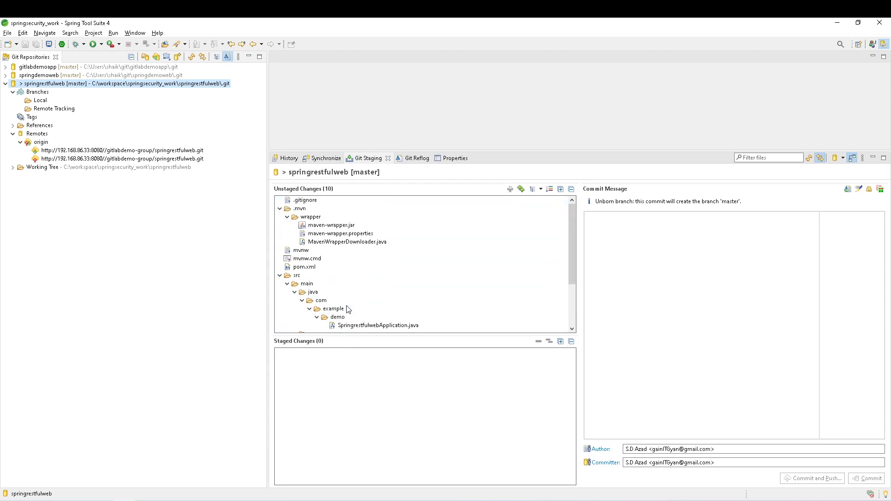
- Stage all unstaged springrestfulweb files and enlarge the list of staged changes
{"action": "left_click", "coordinate": [521, 189]}
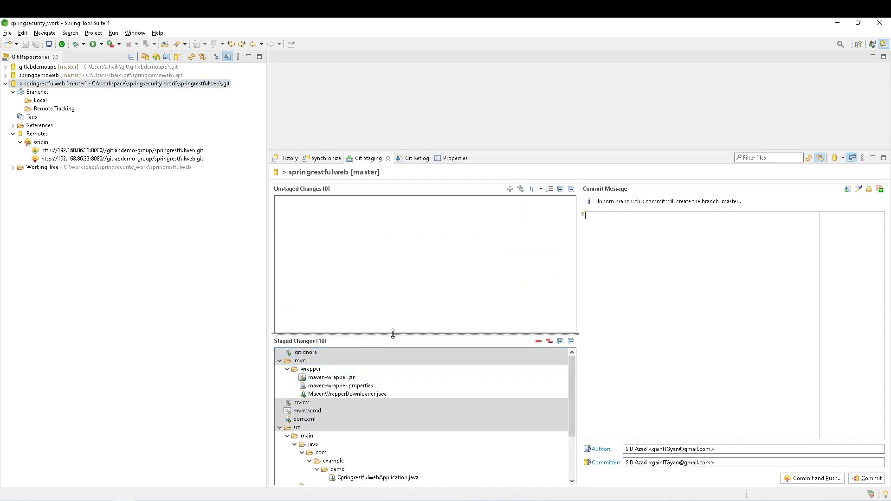
{"action": "left_click_drag", "start_coordinate": [391, 335], "coordinate": [383, 254]}
{"action": "left_click", "coordinate": [283, 271]}
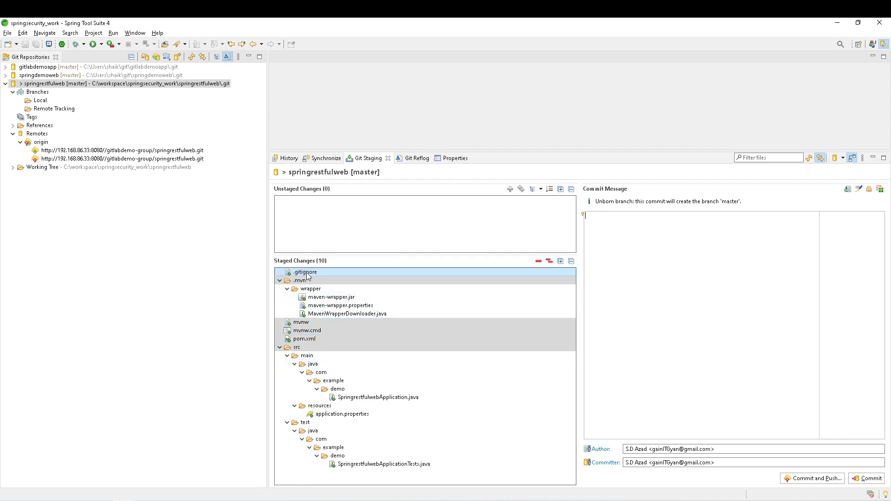
- Open the comparison of the staged .gitignore file, examine its ignore entries, and close it
{"action": "double_click", "coordinate": [301, 274]}
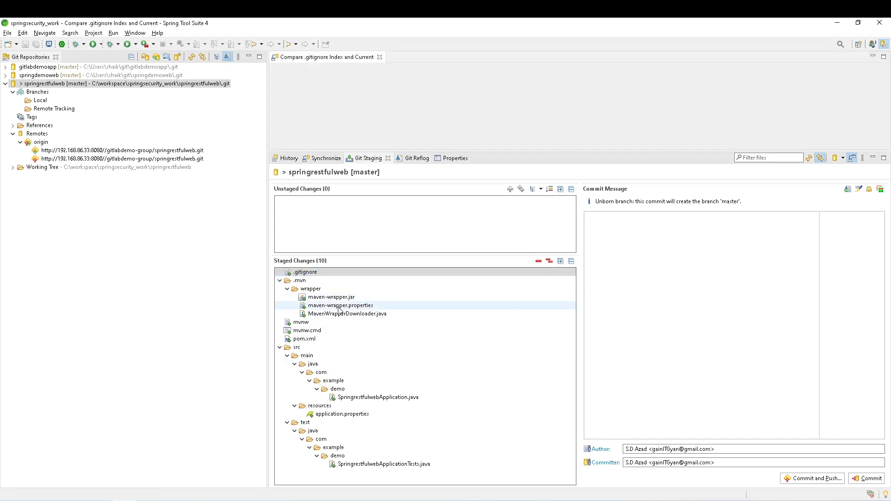
{"action": "left_click_drag", "start_coordinate": [478, 149], "coordinate": [478, 252]}
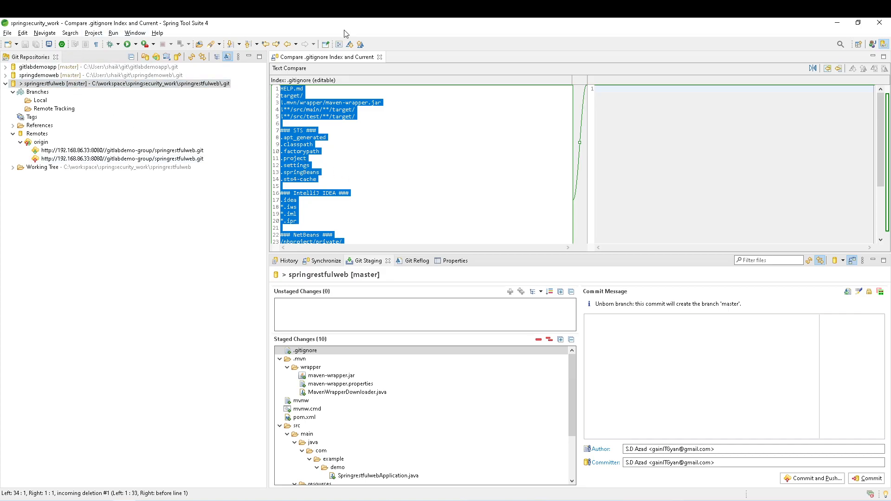
{"action": "scroll", "coordinate": [324, 218], "scroll_direction": "down", "scroll_amount": 4}
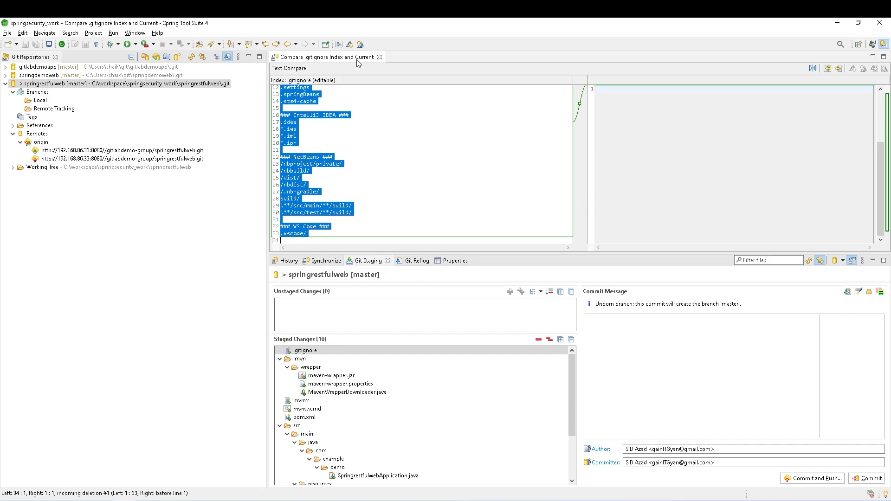
{"action": "left_click", "coordinate": [380, 57]}
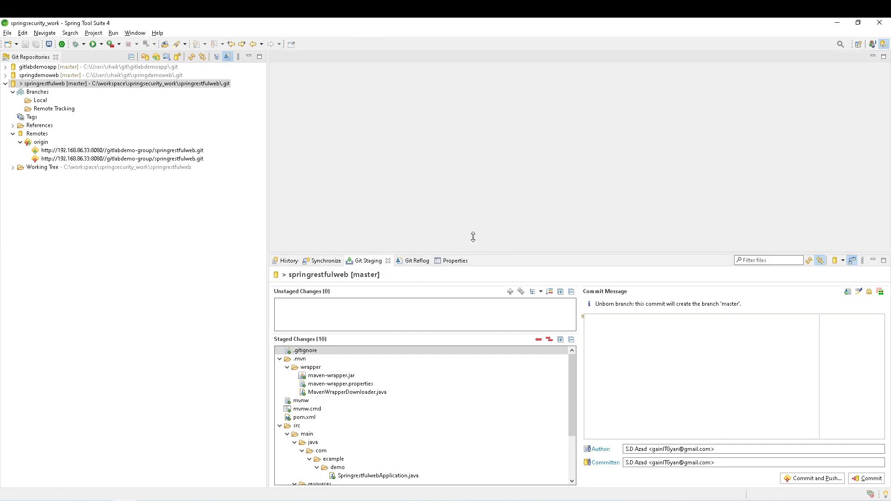
- Enter "Initial commit" as the commit message, then check the springrestfulweb project page in GitLab and return to Spring Tool Suite
{"action": "left_click_drag", "start_coordinate": [477, 254], "coordinate": [464, 125]}
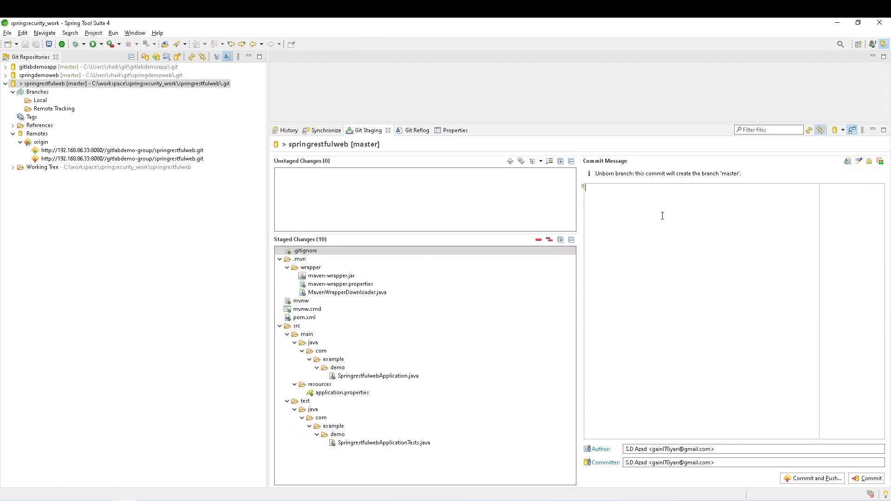
{"action": "type", "text": "Initial commit"}
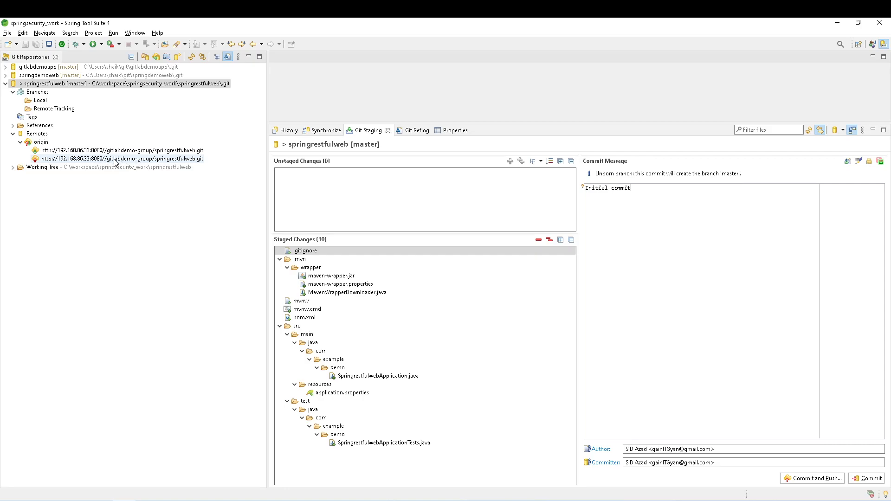
{"action": "left_click", "coordinate": [148, 500]}
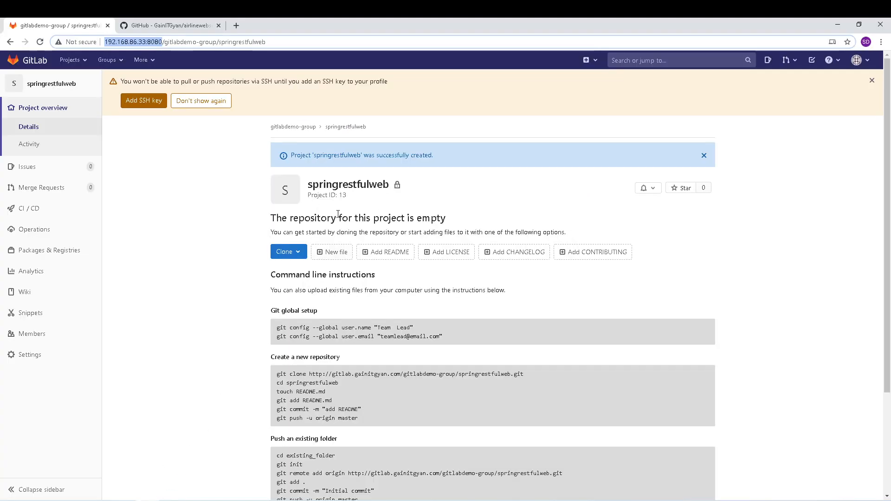
{"action": "key", "text": "alt+Tab"}
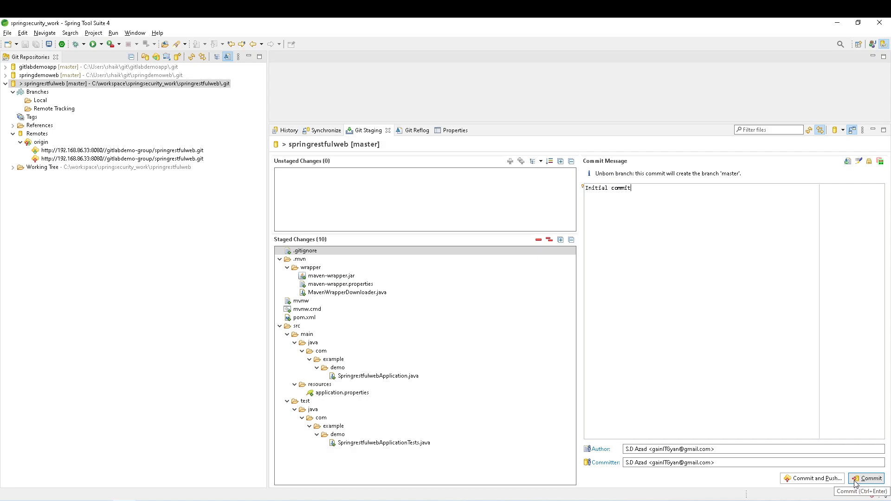
- Commit the staged files and push master to the origin remote's master branch, keeping the upstream configuration with Merge
{"action": "left_click", "coordinate": [810, 480]}
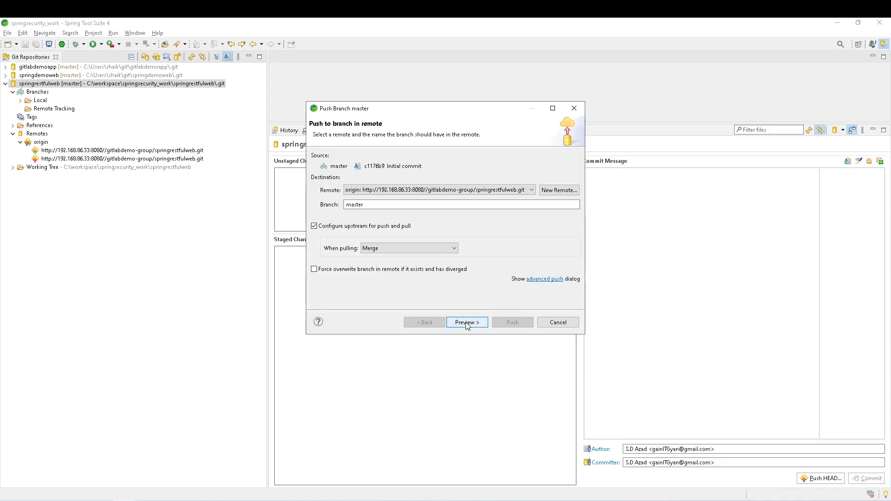
{"action": "left_click", "coordinate": [467, 322]}
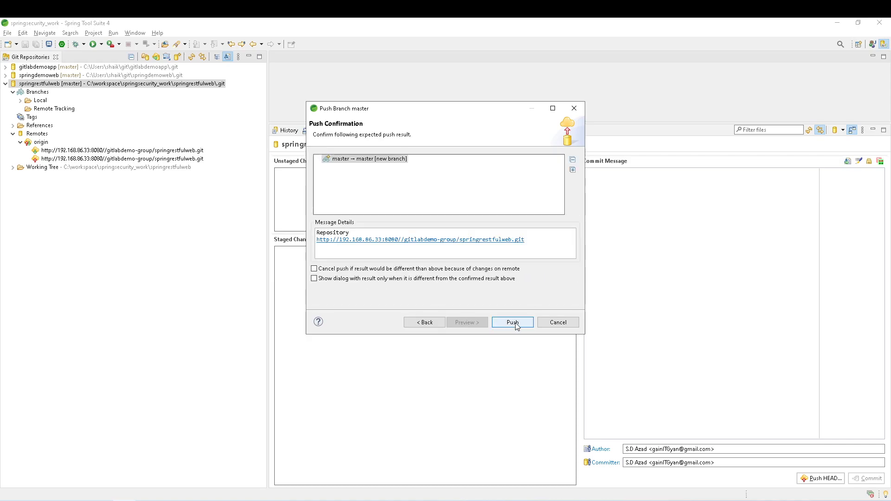
{"action": "left_click", "coordinate": [512, 322]}
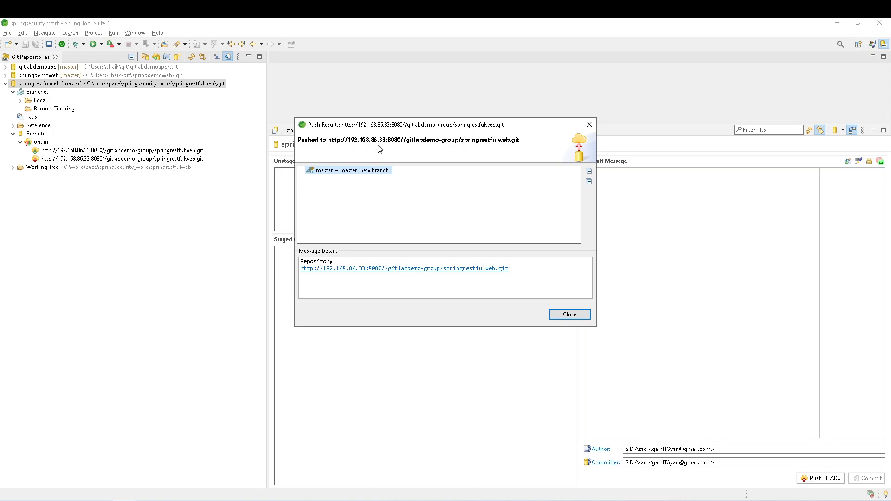
- Dismiss the push results and expand the local branches of the springrestfulweb repository
{"action": "left_click", "coordinate": [567, 319]}
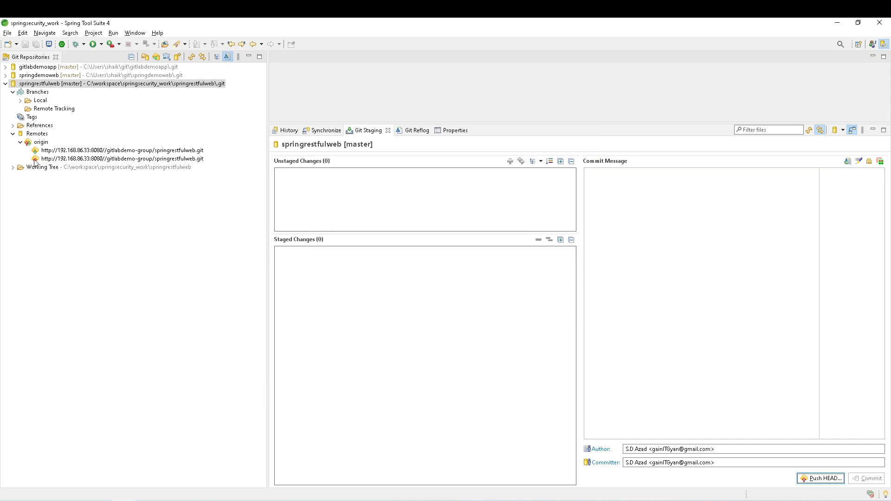
{"action": "left_click", "coordinate": [21, 100]}
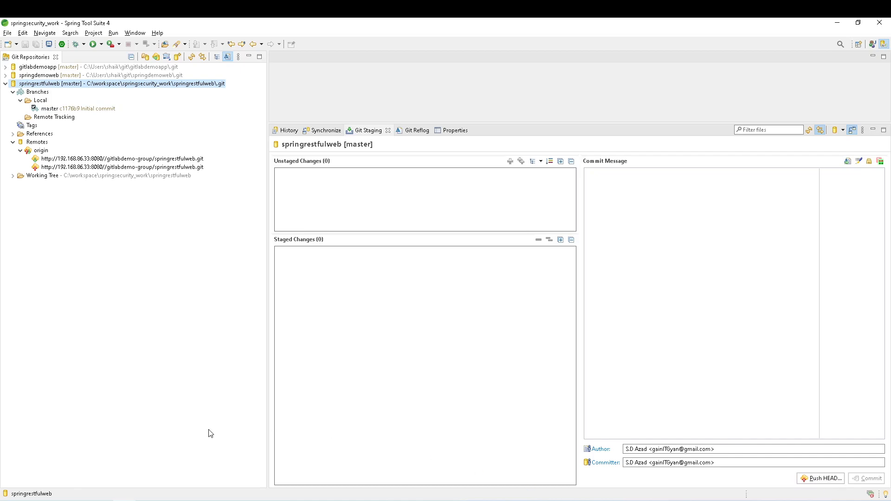
- Switch to GitLab in Chrome, reload the springrestfulweb project page to examine the pushed files, and return to Spring Tool Suite
{"action": "left_click", "coordinate": [148, 462]}
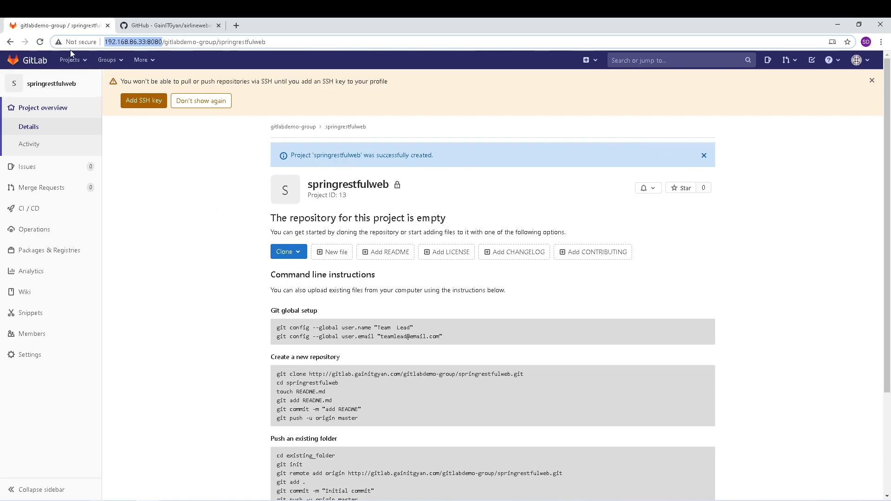
{"action": "left_click", "coordinate": [40, 42]}
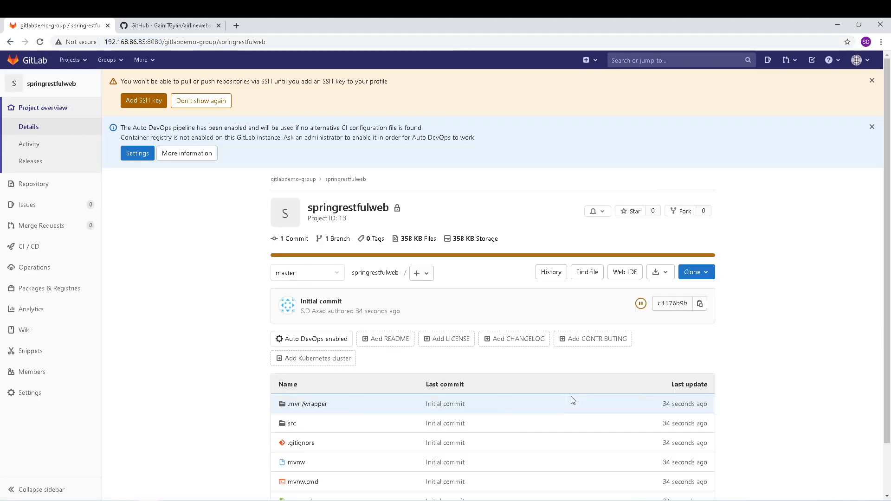
{"action": "scroll", "coordinate": [236, 351], "scroll_direction": "down", "scroll_amount": 1}
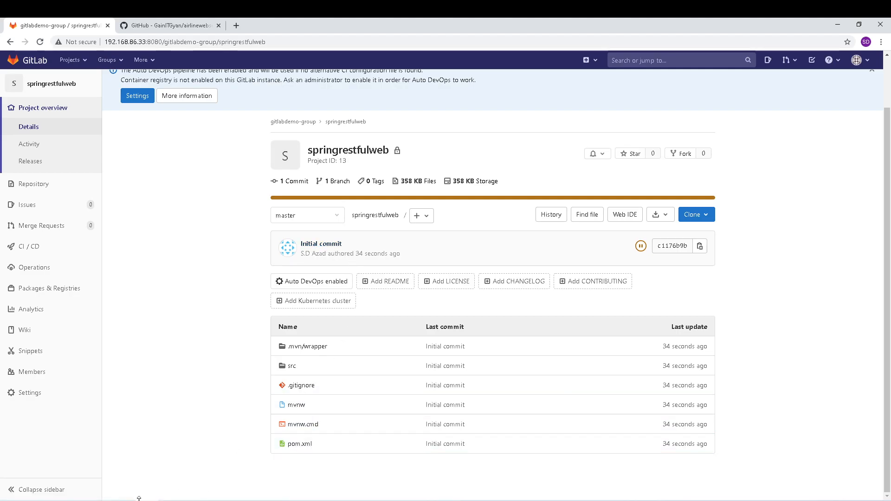
{"action": "left_click", "coordinate": [199, 499]}
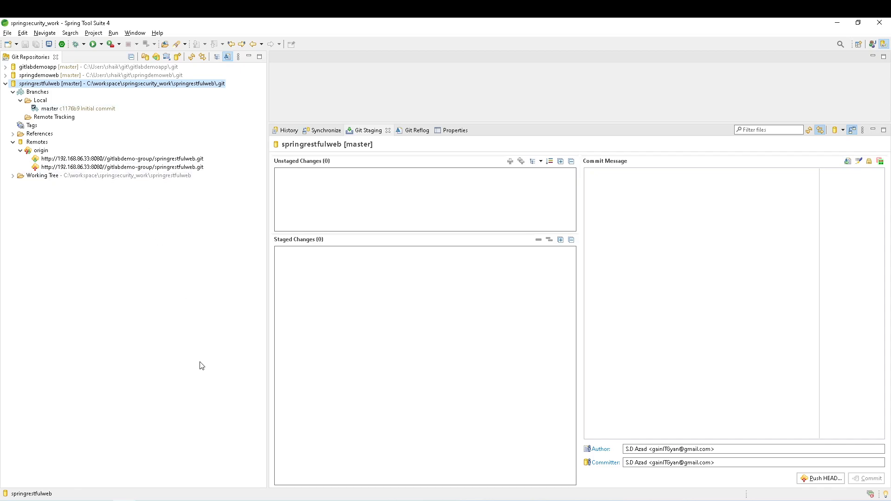
- Switch back to GitLab in Chrome and open the list of your own projects
{"action": "mouse_move", "coordinate": [147, 500]}
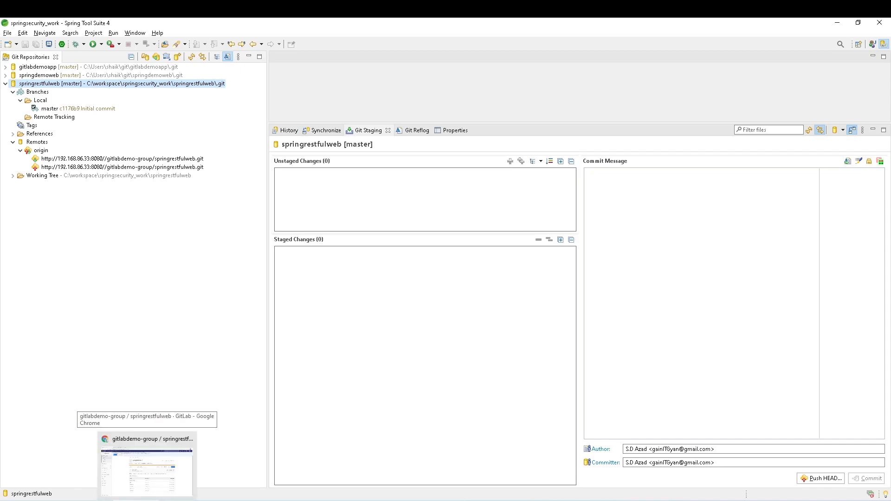
{"action": "left_click", "coordinate": [147, 468]}
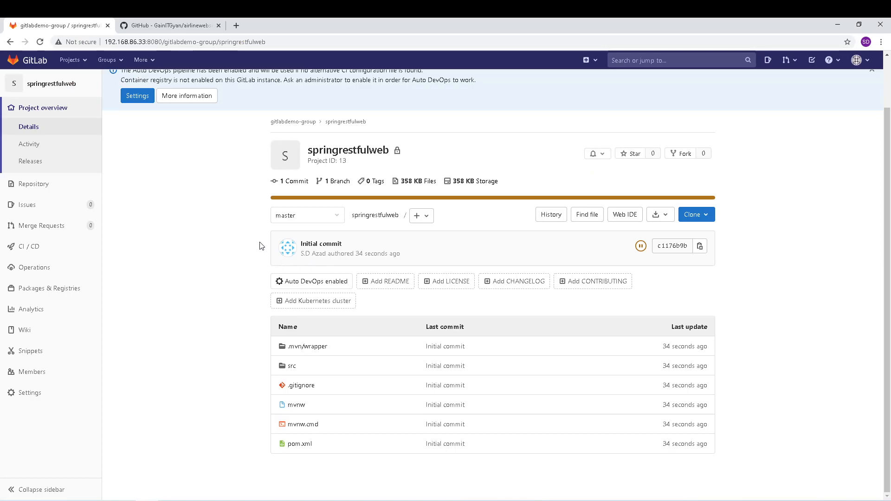
{"action": "scroll", "coordinate": [201, 227], "scroll_direction": "up", "scroll_amount": 2}
{"action": "left_click", "coordinate": [70, 60]}
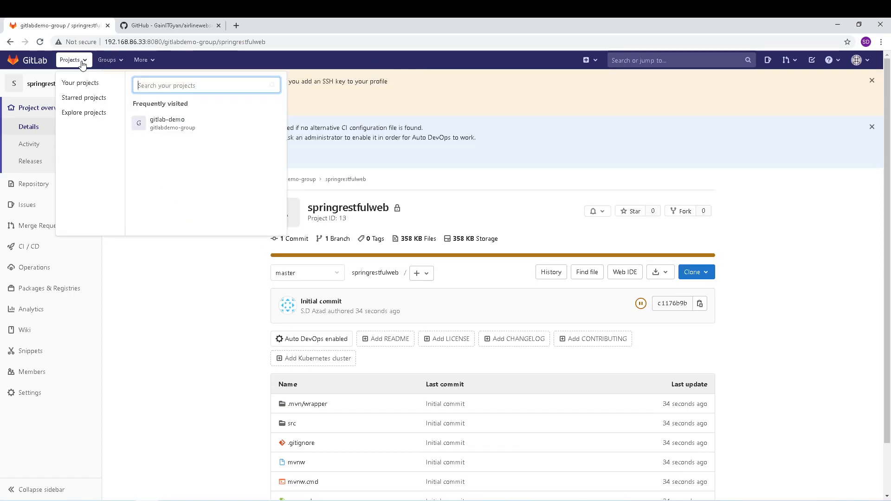
{"action": "left_click", "coordinate": [80, 82]}
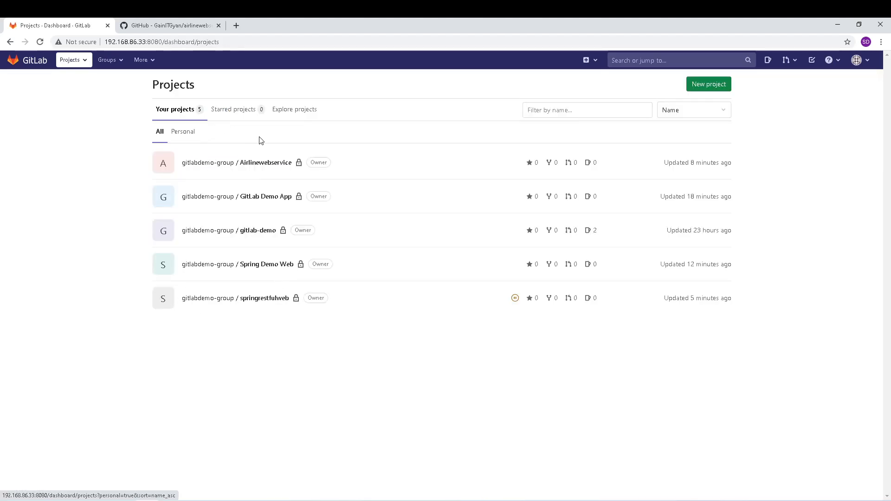